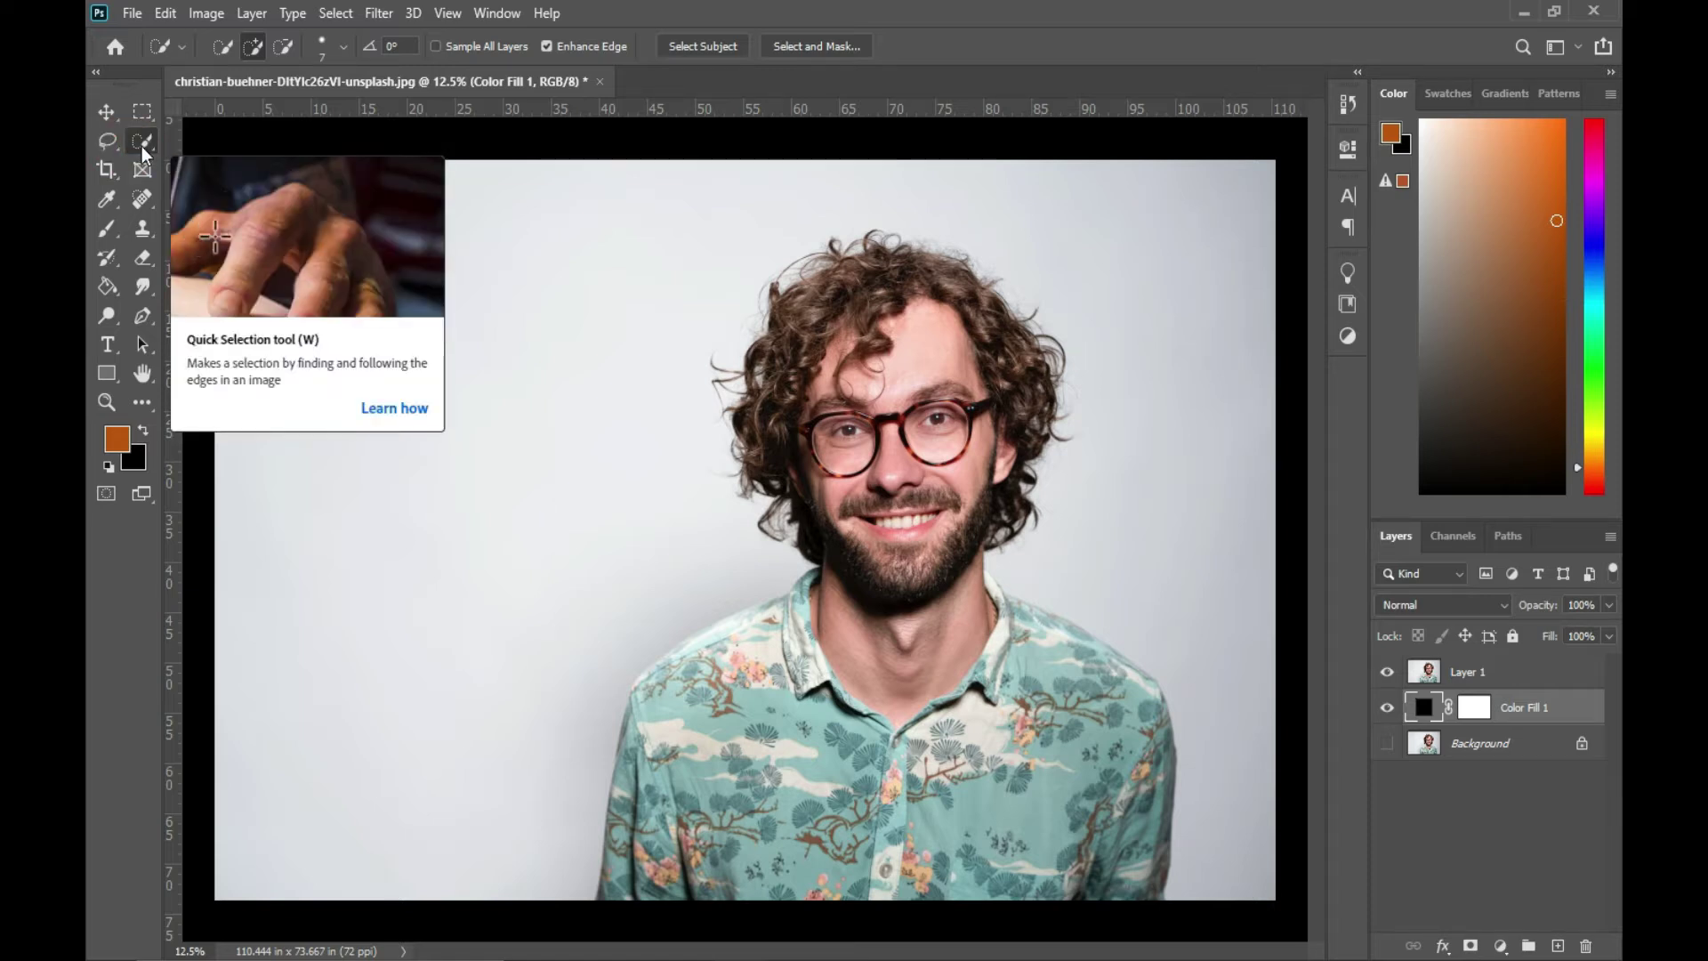
# - Select the man as the subject on Layer 1 and refine the hair edge with radius 1 px and contrast 18%
pyautogui.click(704, 46)
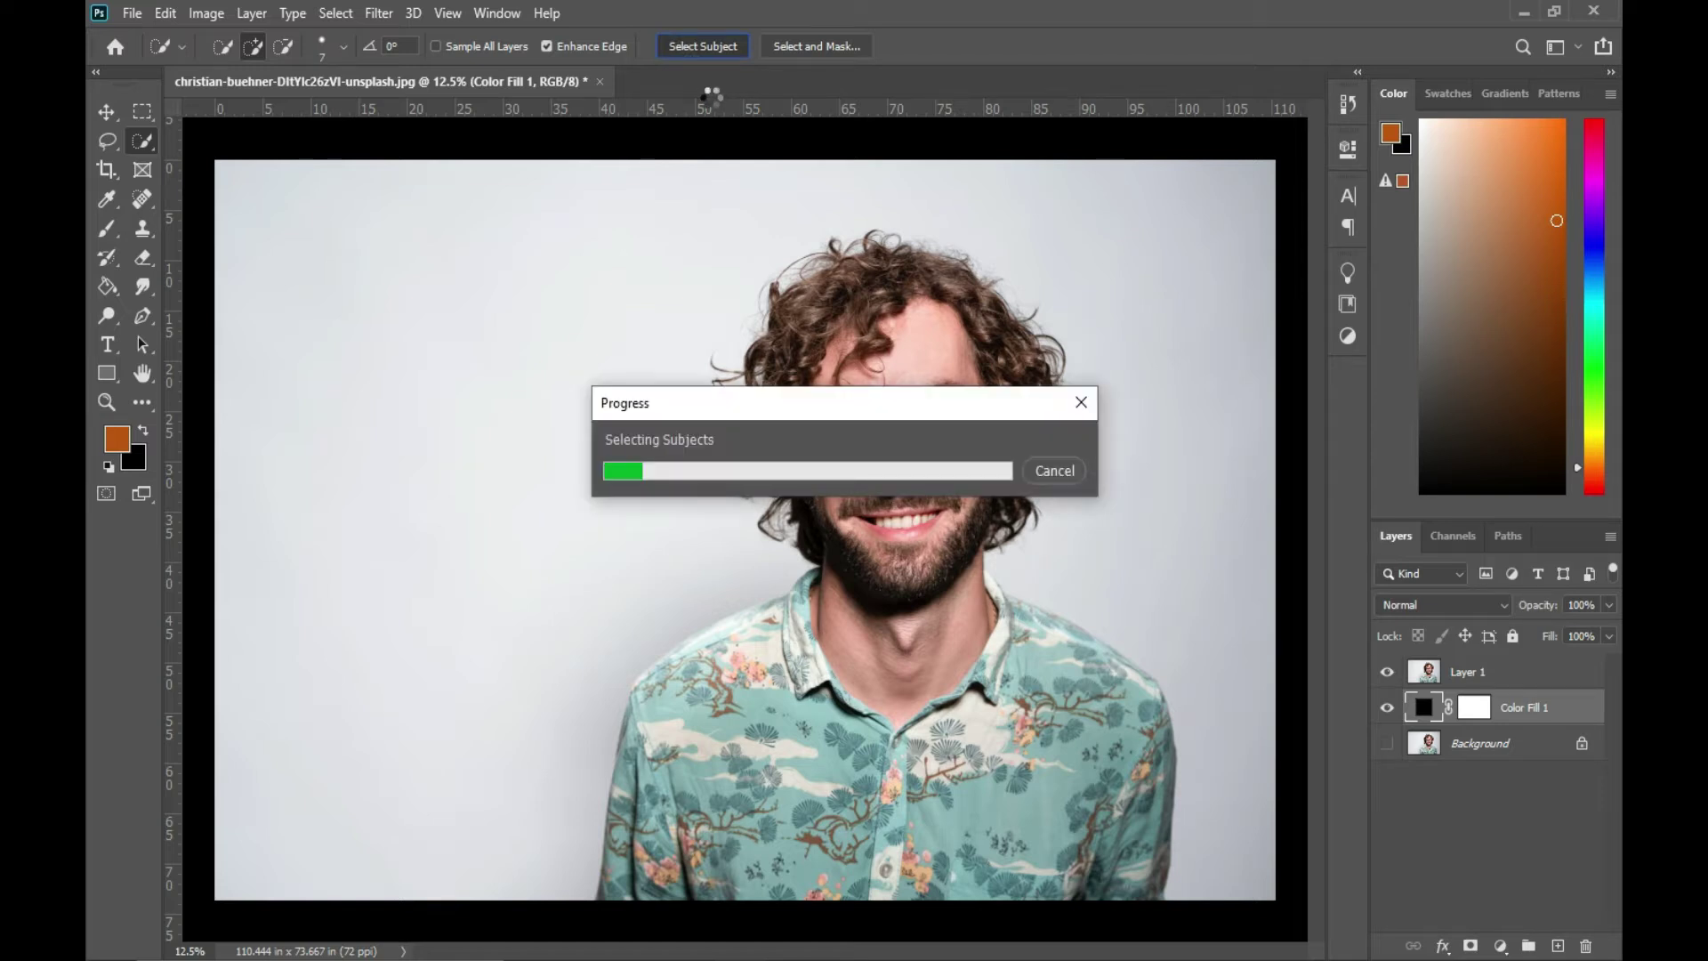
pyautogui.click(811, 46)
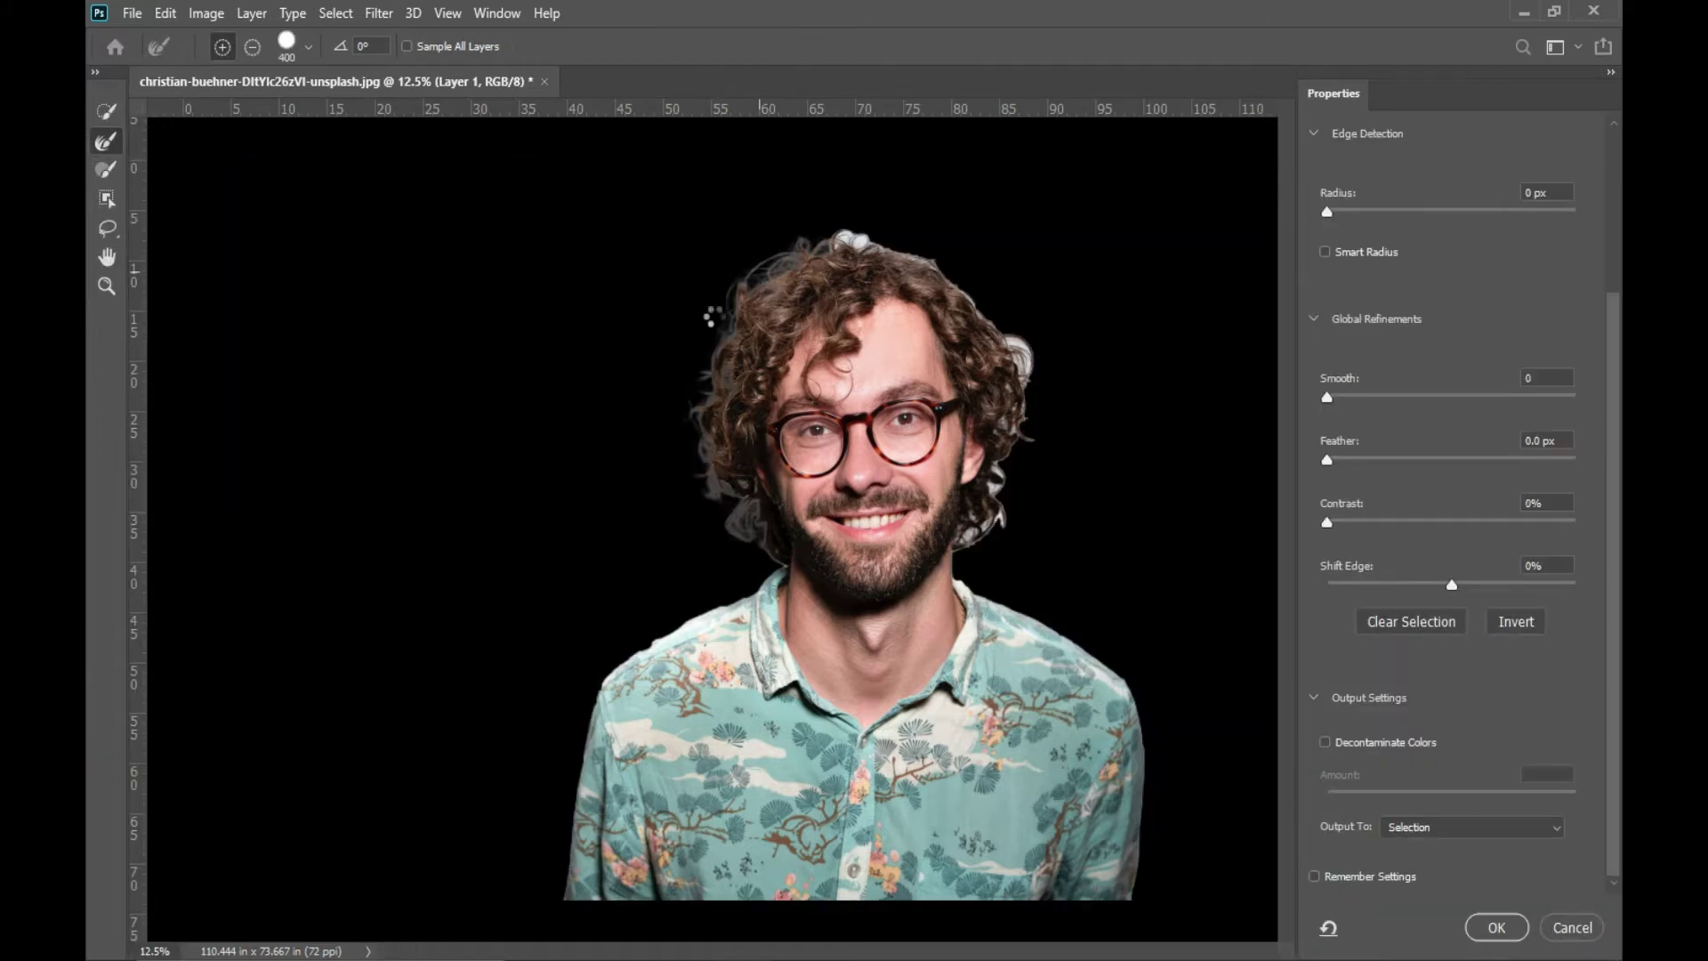
pyautogui.press('m')
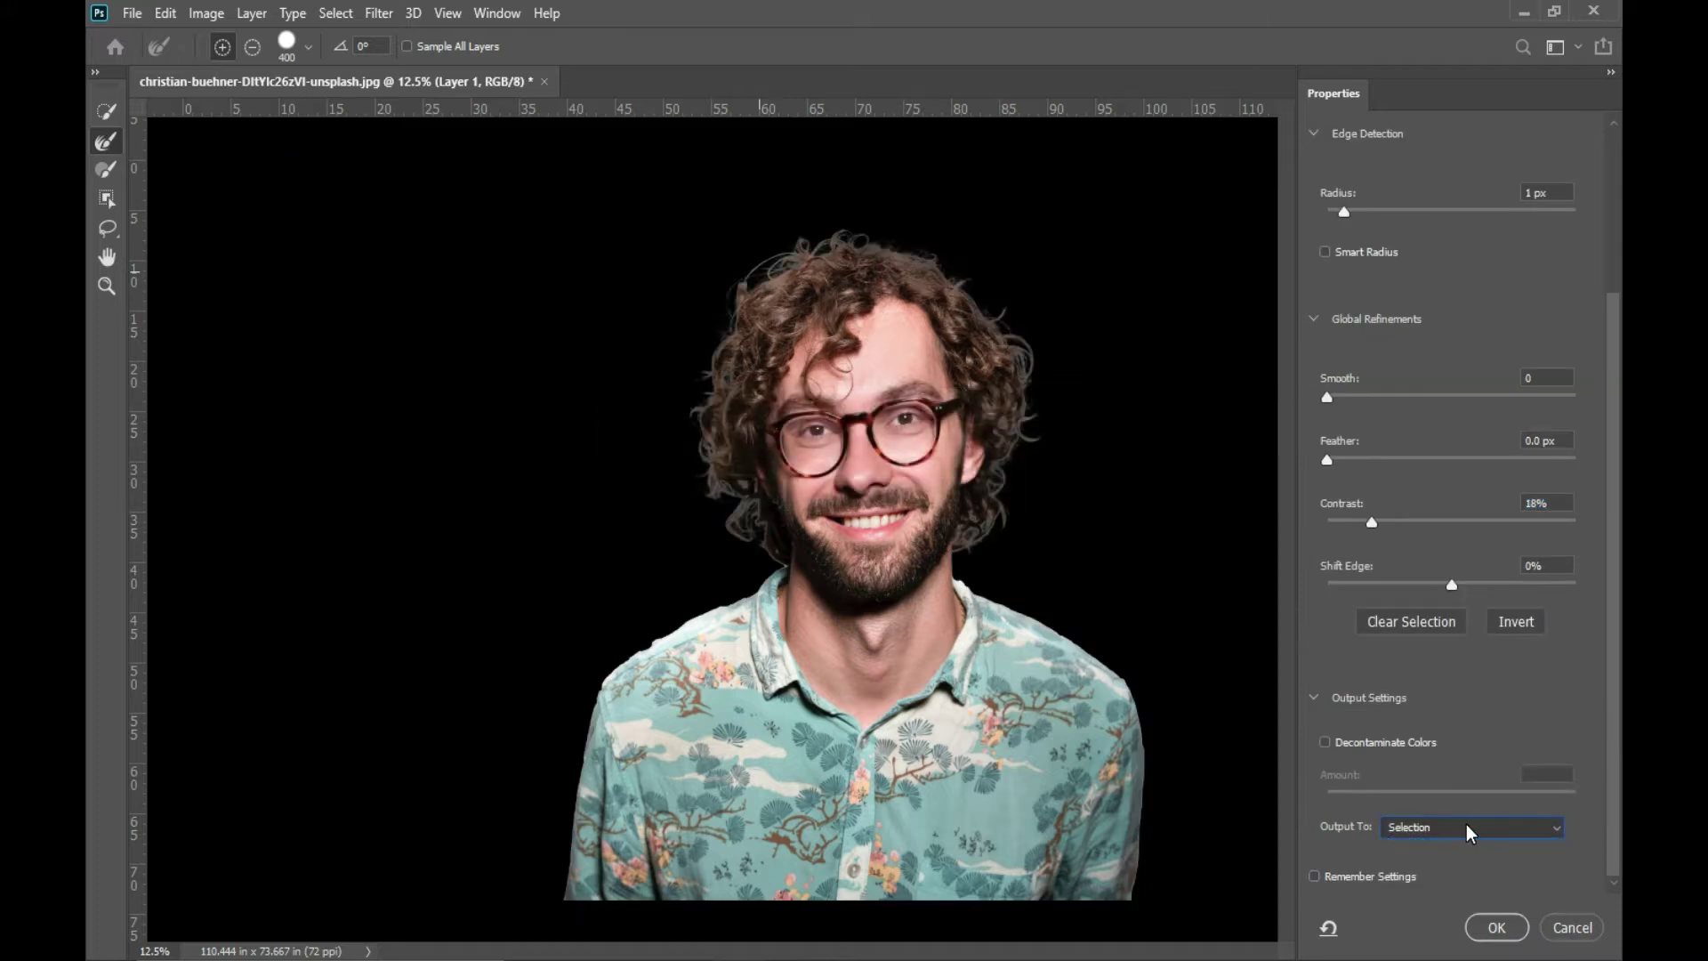
# - Output the refined selection as a layer mask on Layer 1
pyautogui.click(1467, 831)
pyautogui.click(1415, 864)
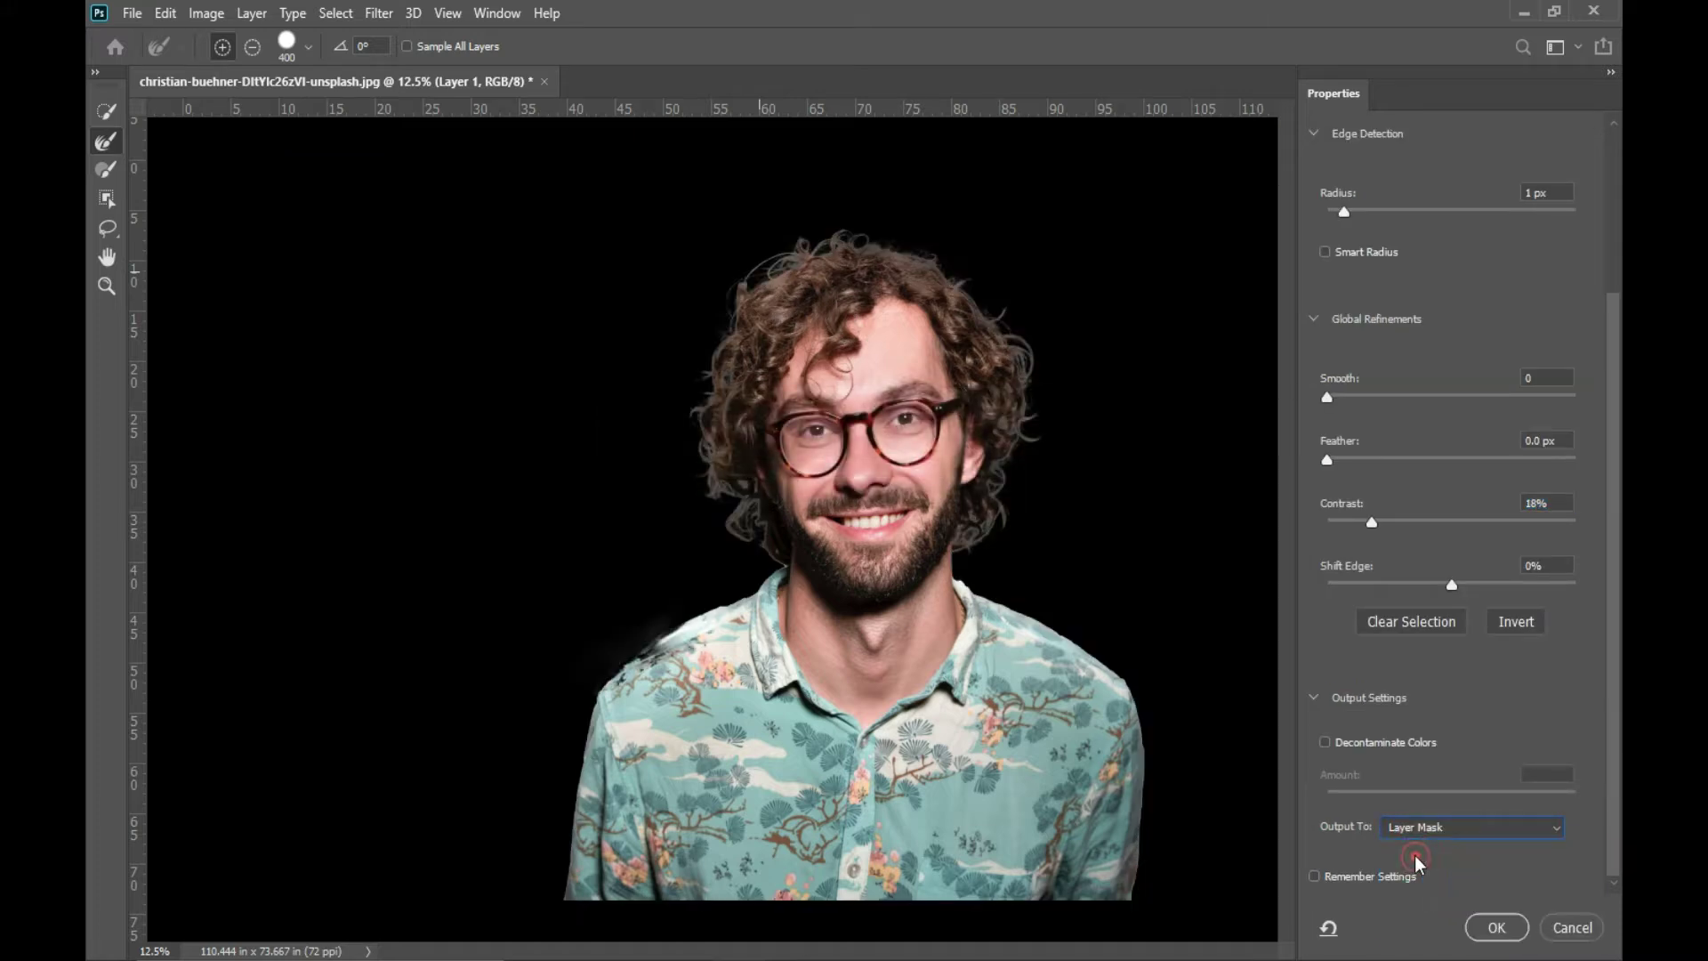
pyautogui.click(1496, 927)
pyautogui.click(108, 112)
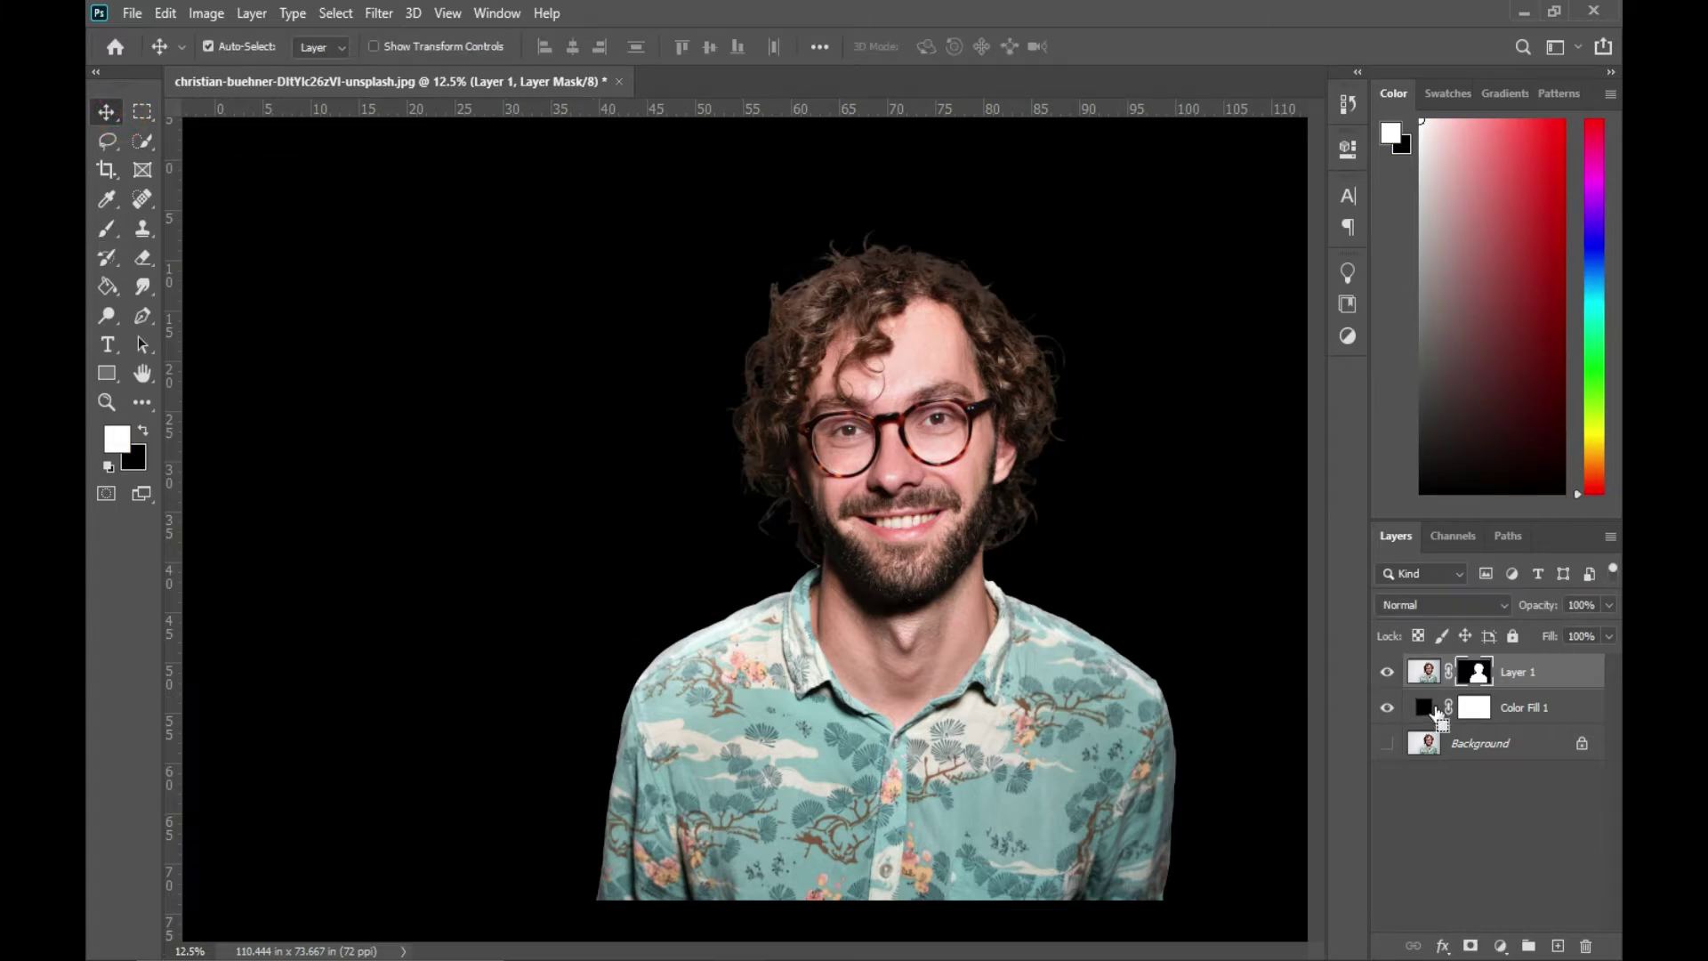
# - Duplicate Layer 1 with the mask applied to the copy, and hide the original Layer 1
pyautogui.hotkey('ctrl', 'j')
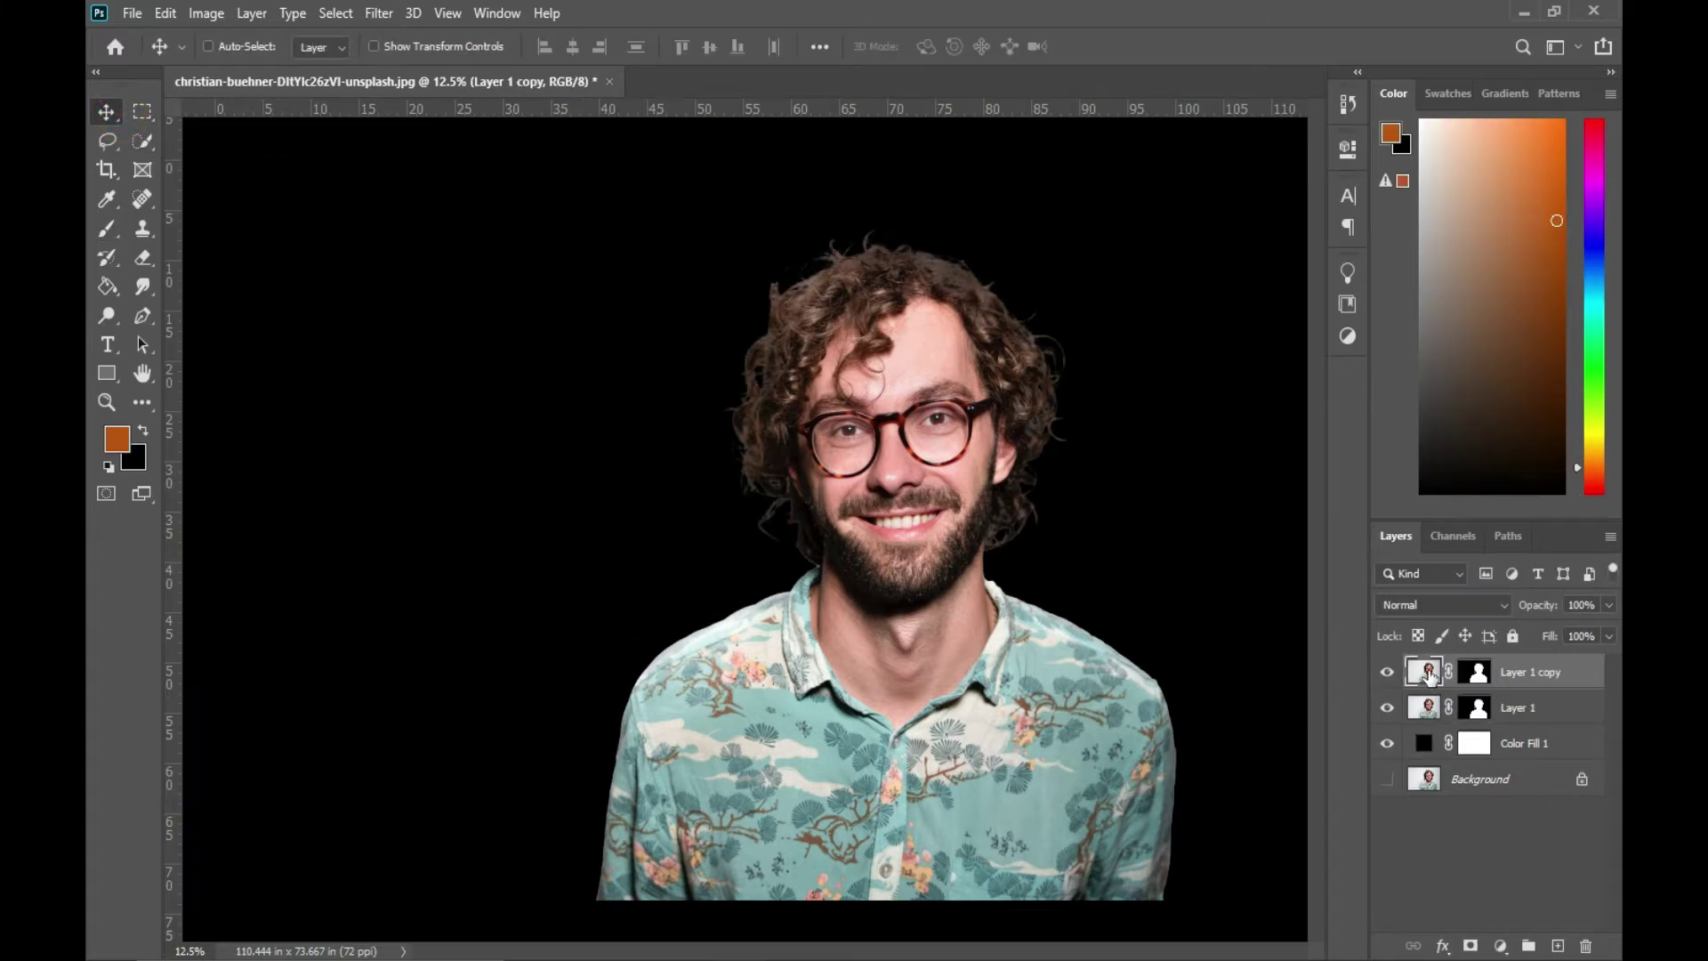
pyautogui.rightClick(1473, 674)
pyautogui.click(1463, 738)
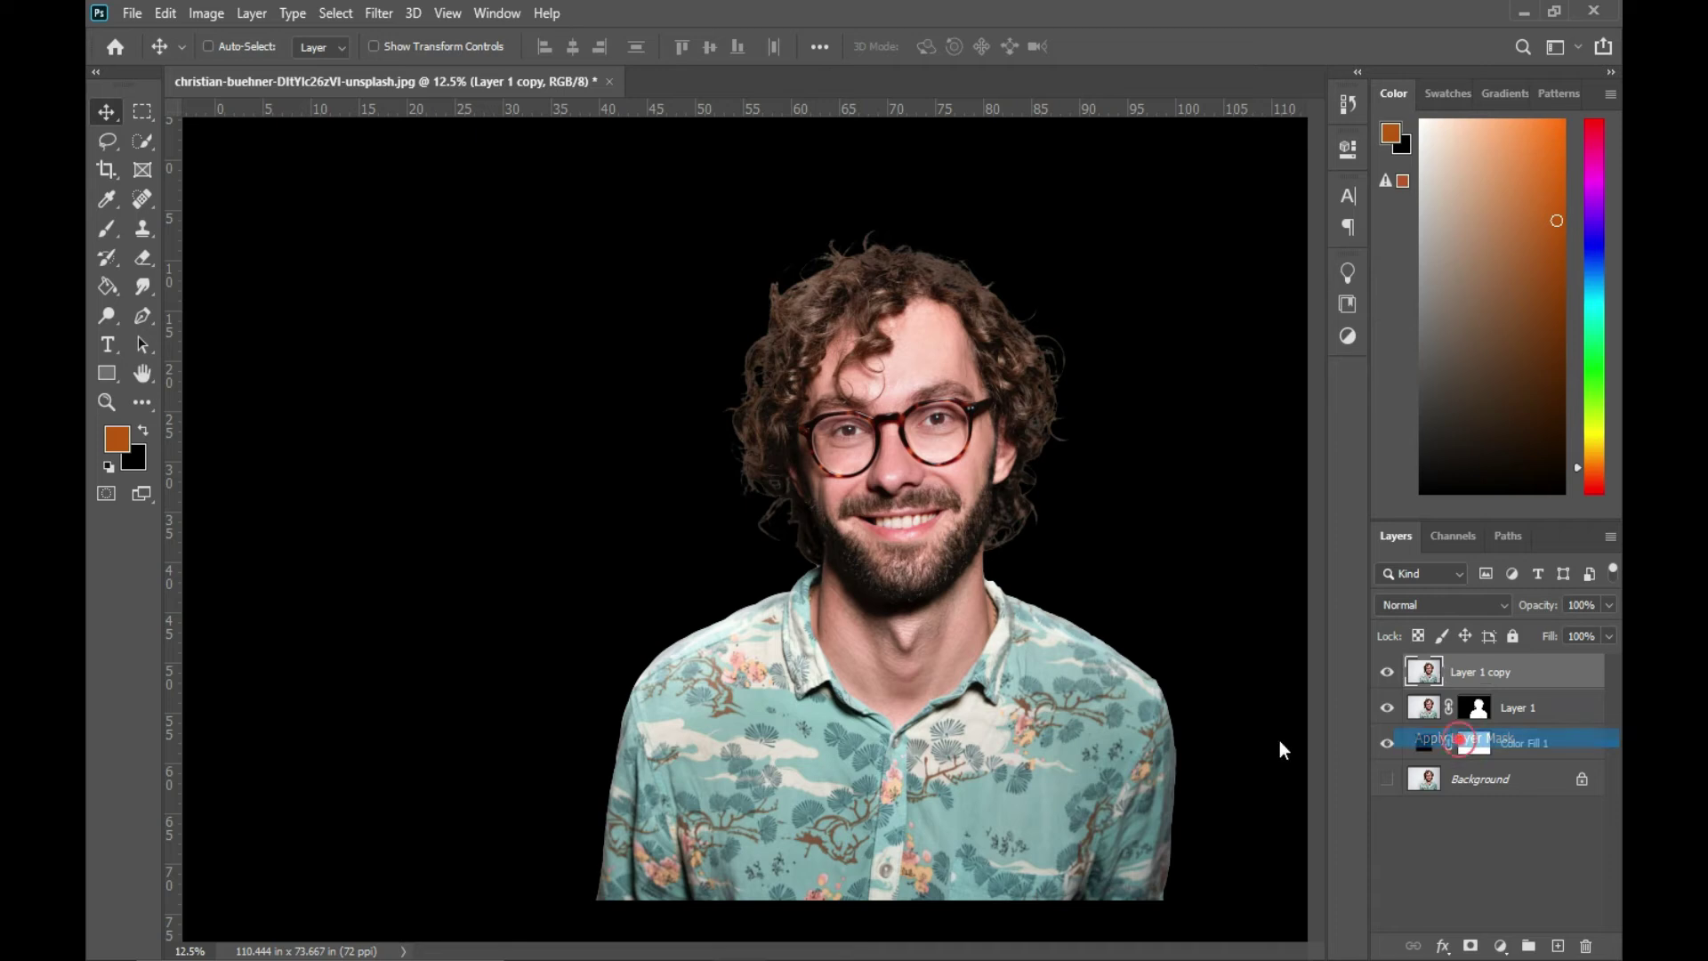
pyautogui.click(1387, 707)
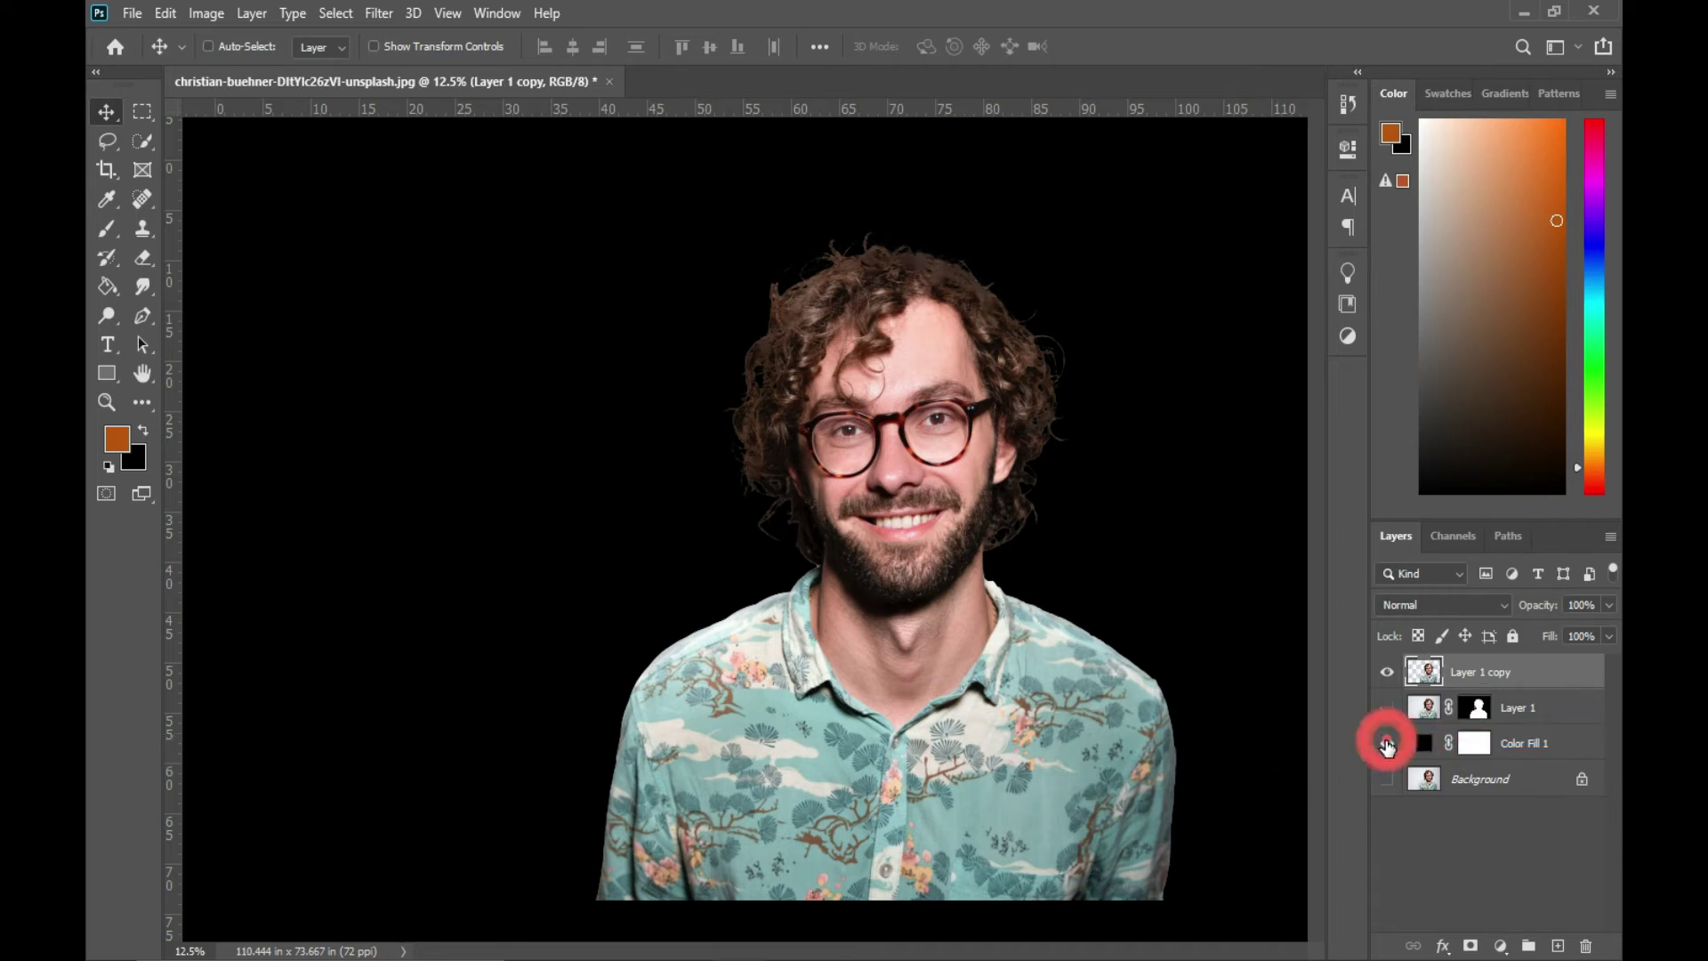
# - Add a Black & White adjustment layer with default settings, clipped to Layer 1 copy
pyautogui.click(1479, 677)
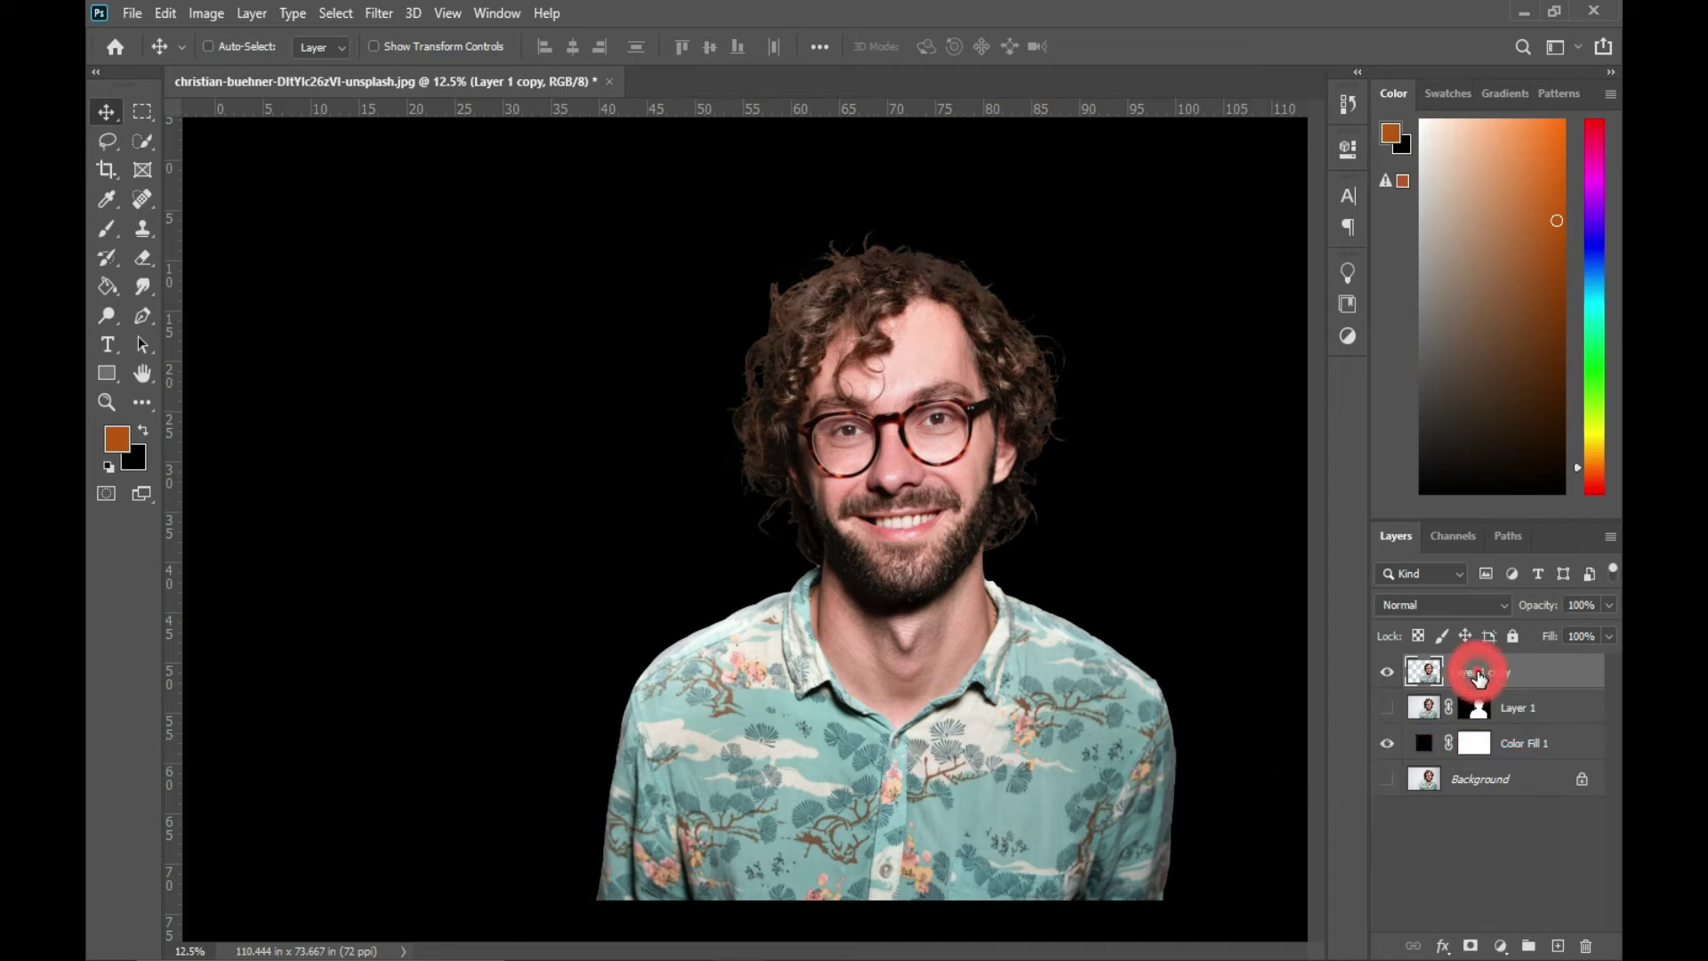
pyautogui.click(1500, 946)
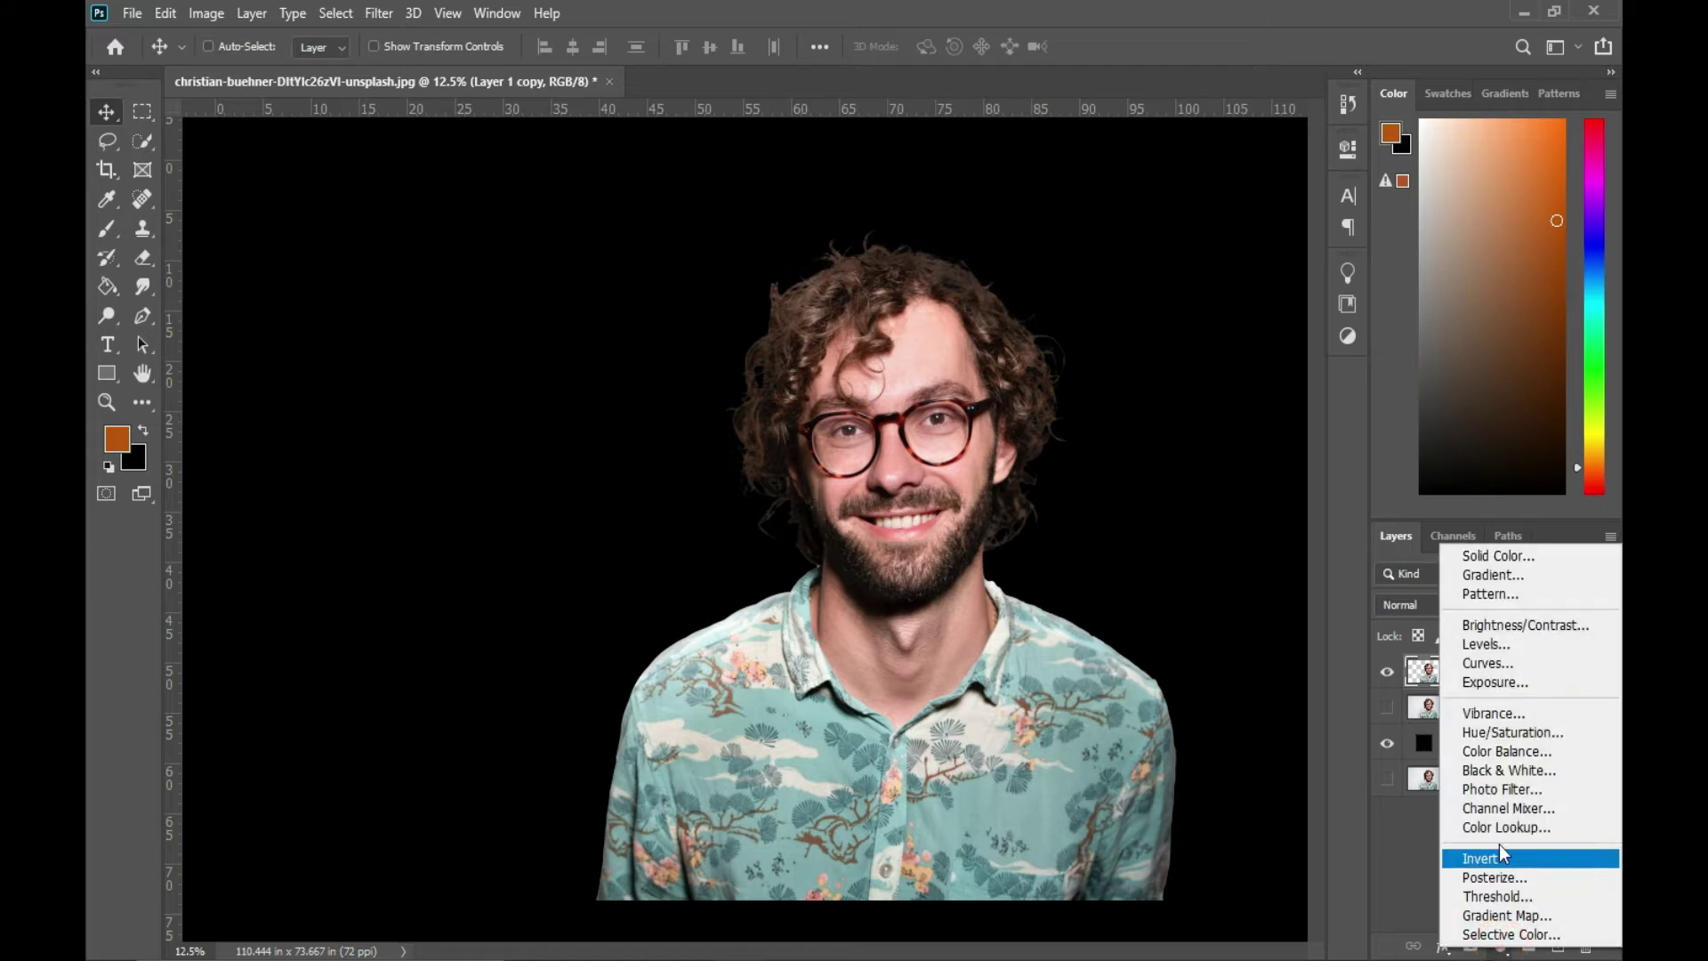
pyautogui.click(1505, 770)
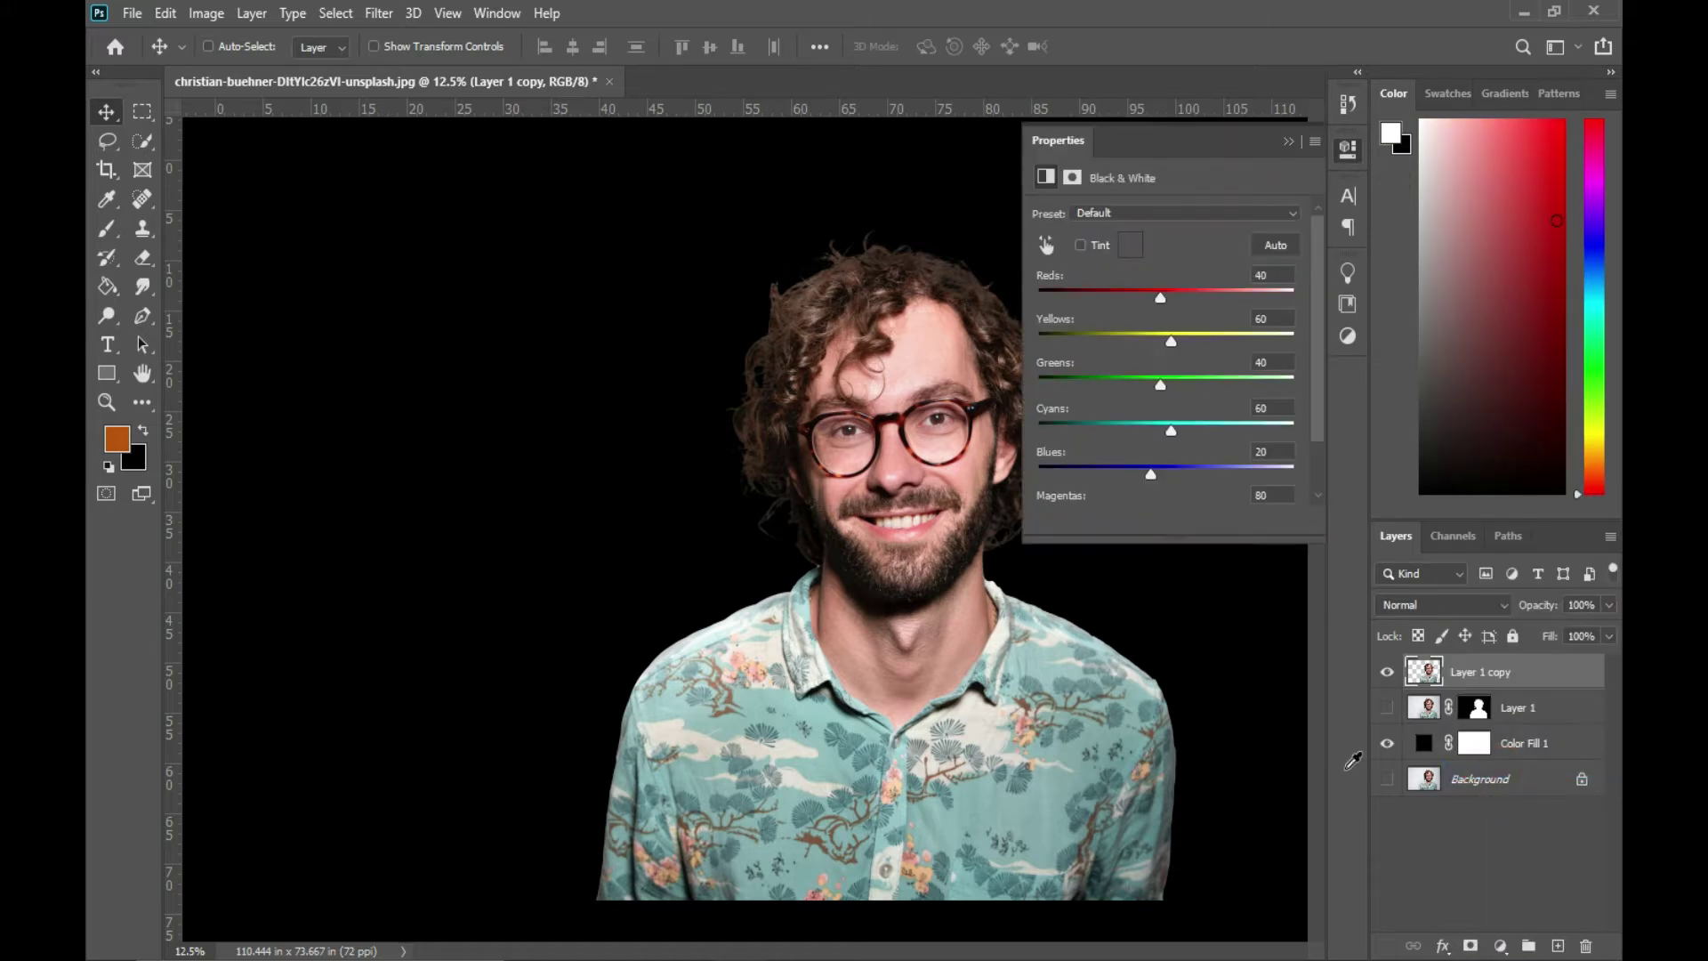
pyautogui.click(1286, 142)
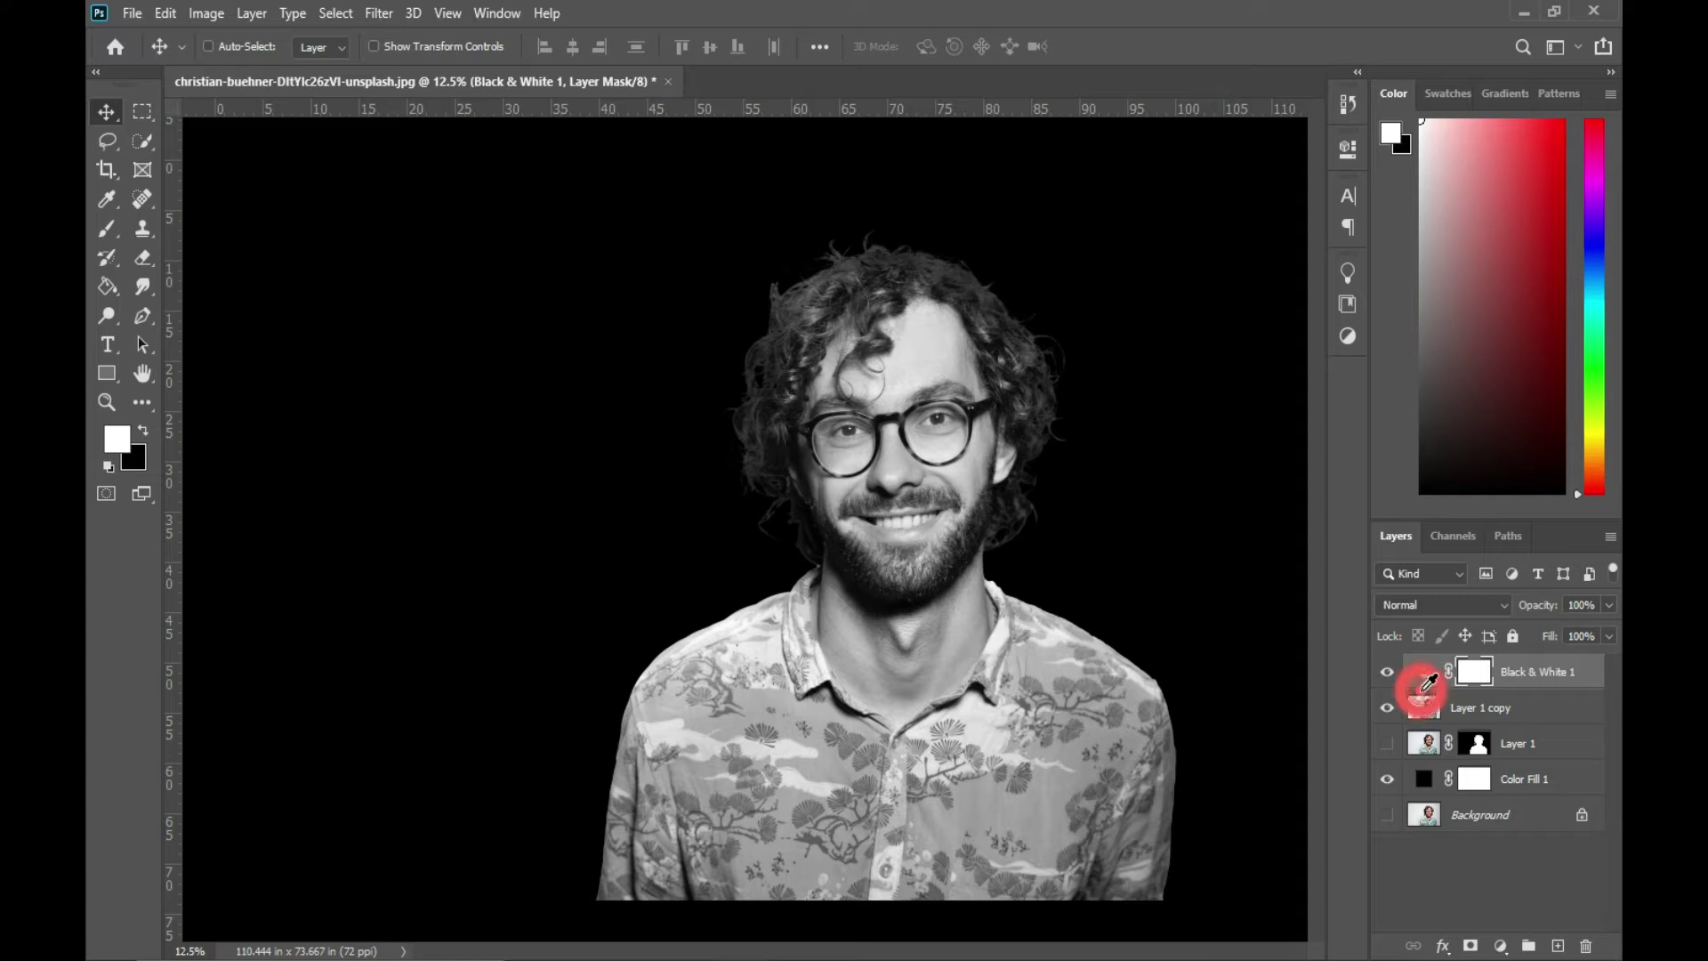
pyautogui.keyDown('alt'); pyautogui.click(1424, 699); pyautogui.keyUp('alt')
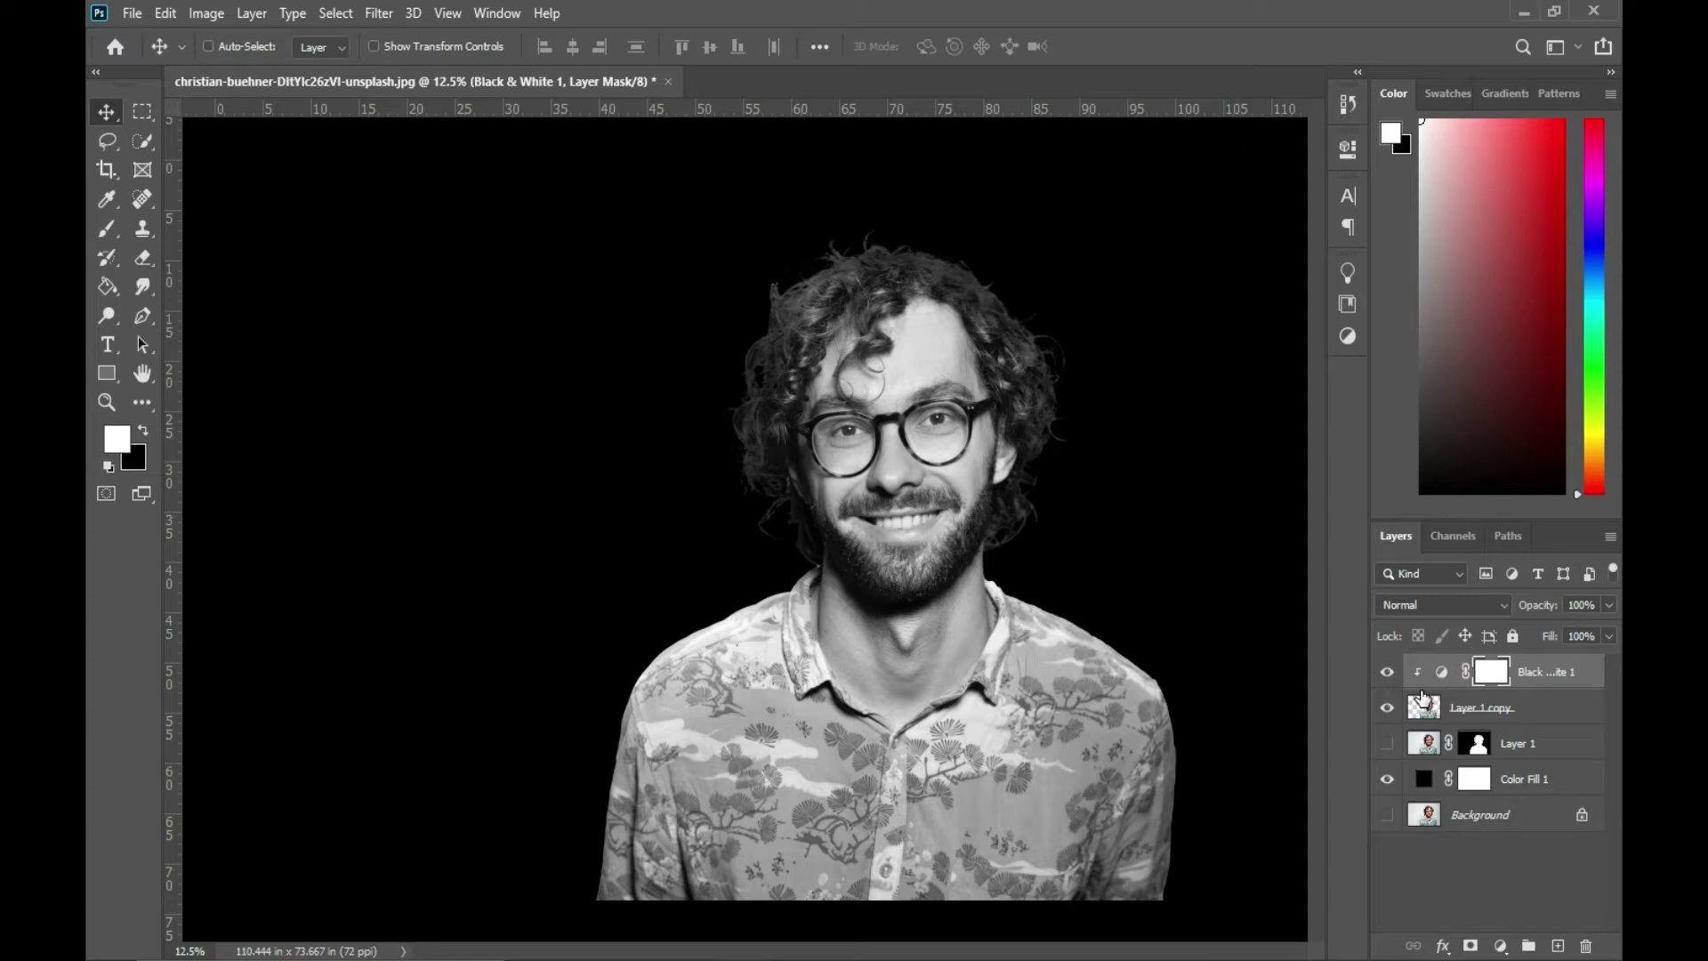
# - Merge the Black & White adjustment with Layer 1 copy into one layer
pyautogui.click(1448, 605)
pyautogui.click(1346, 587)
pyautogui.click(1525, 716)
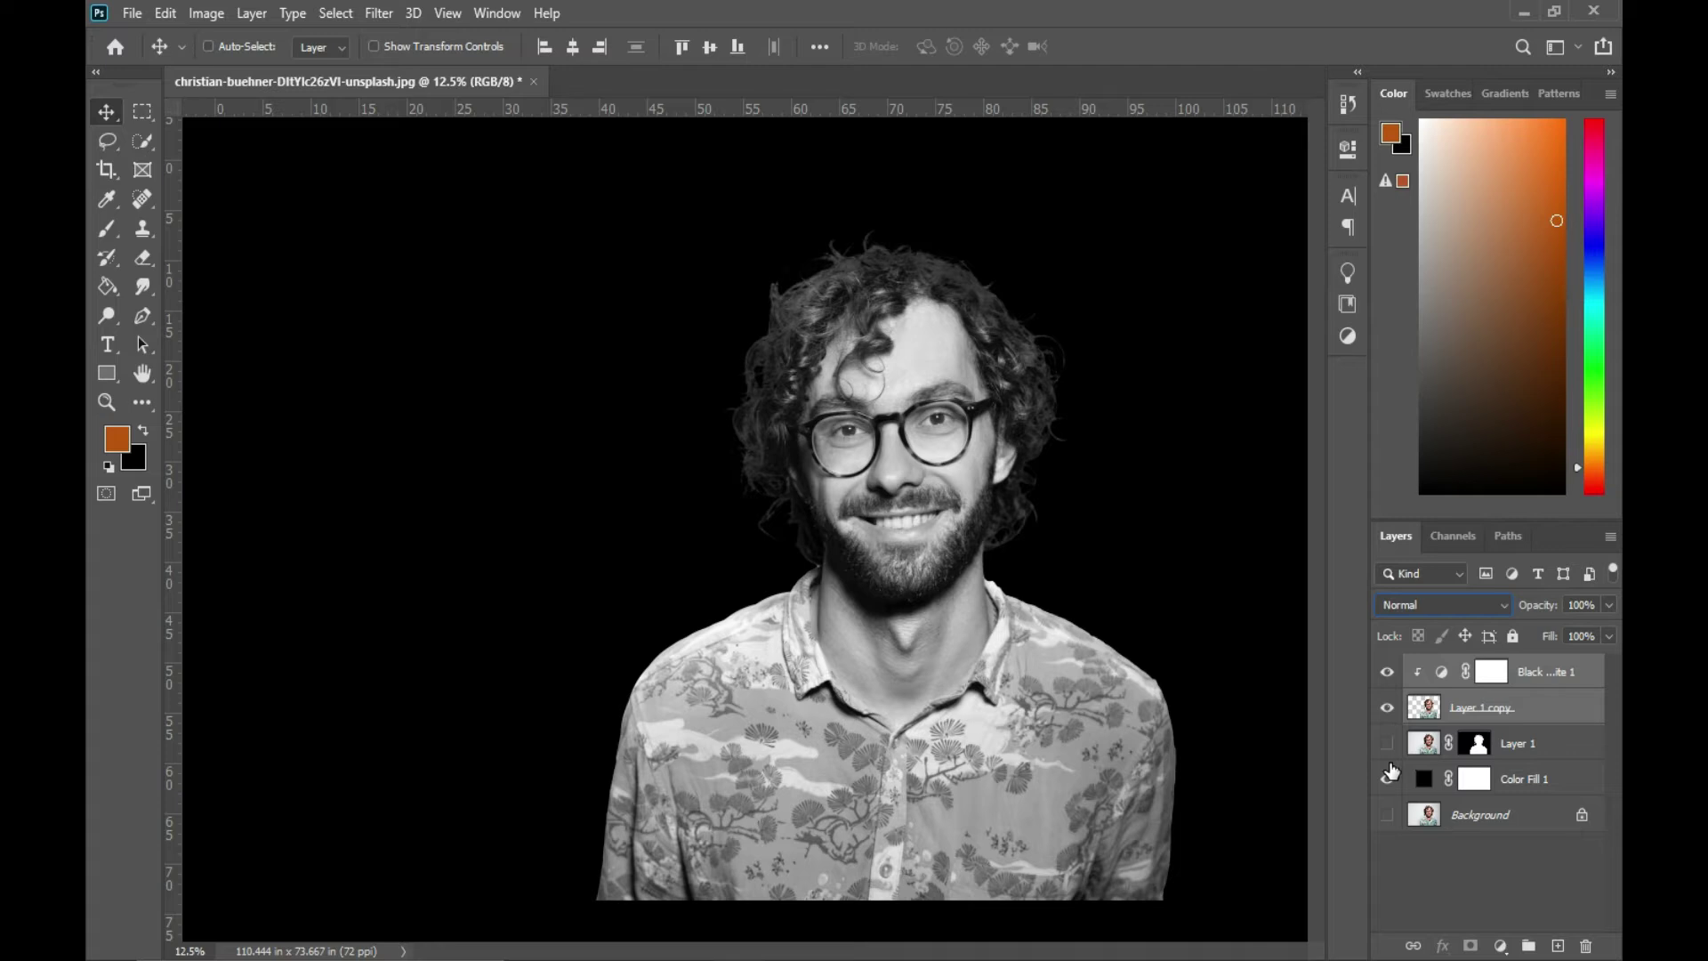
pyautogui.hotkey('ctrl', 'e')
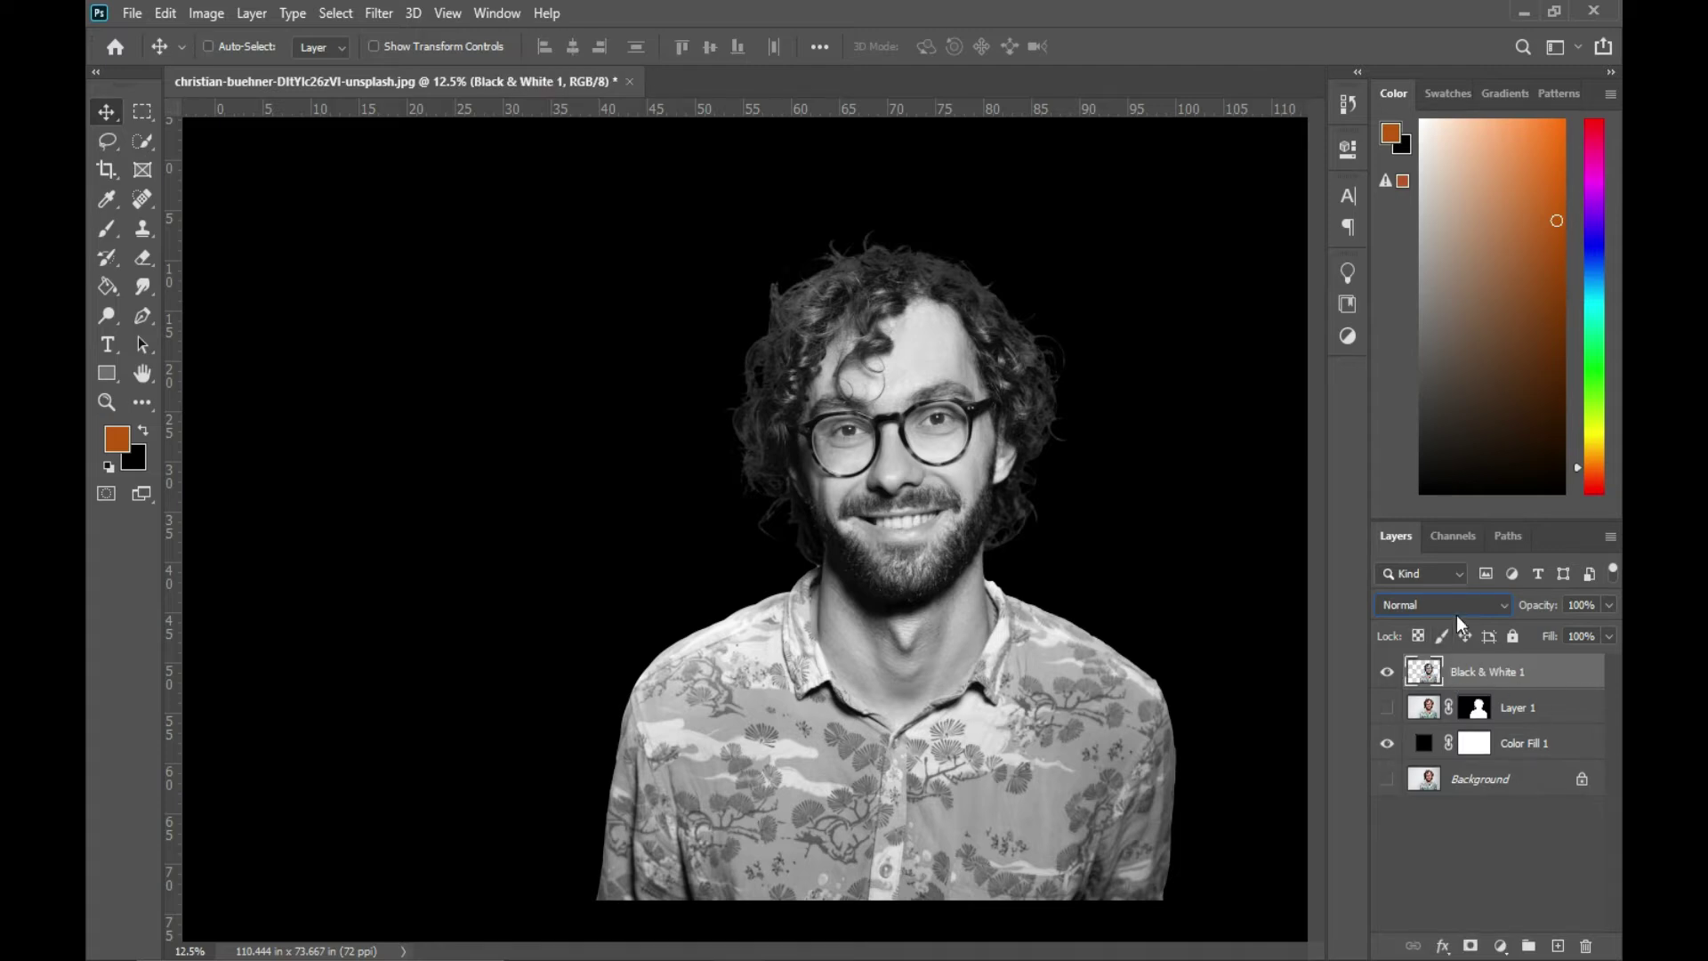
# - Duplicate the merged Black & White 1 layer and set the copy's blend mode to Difference
pyautogui.click(1455, 609)
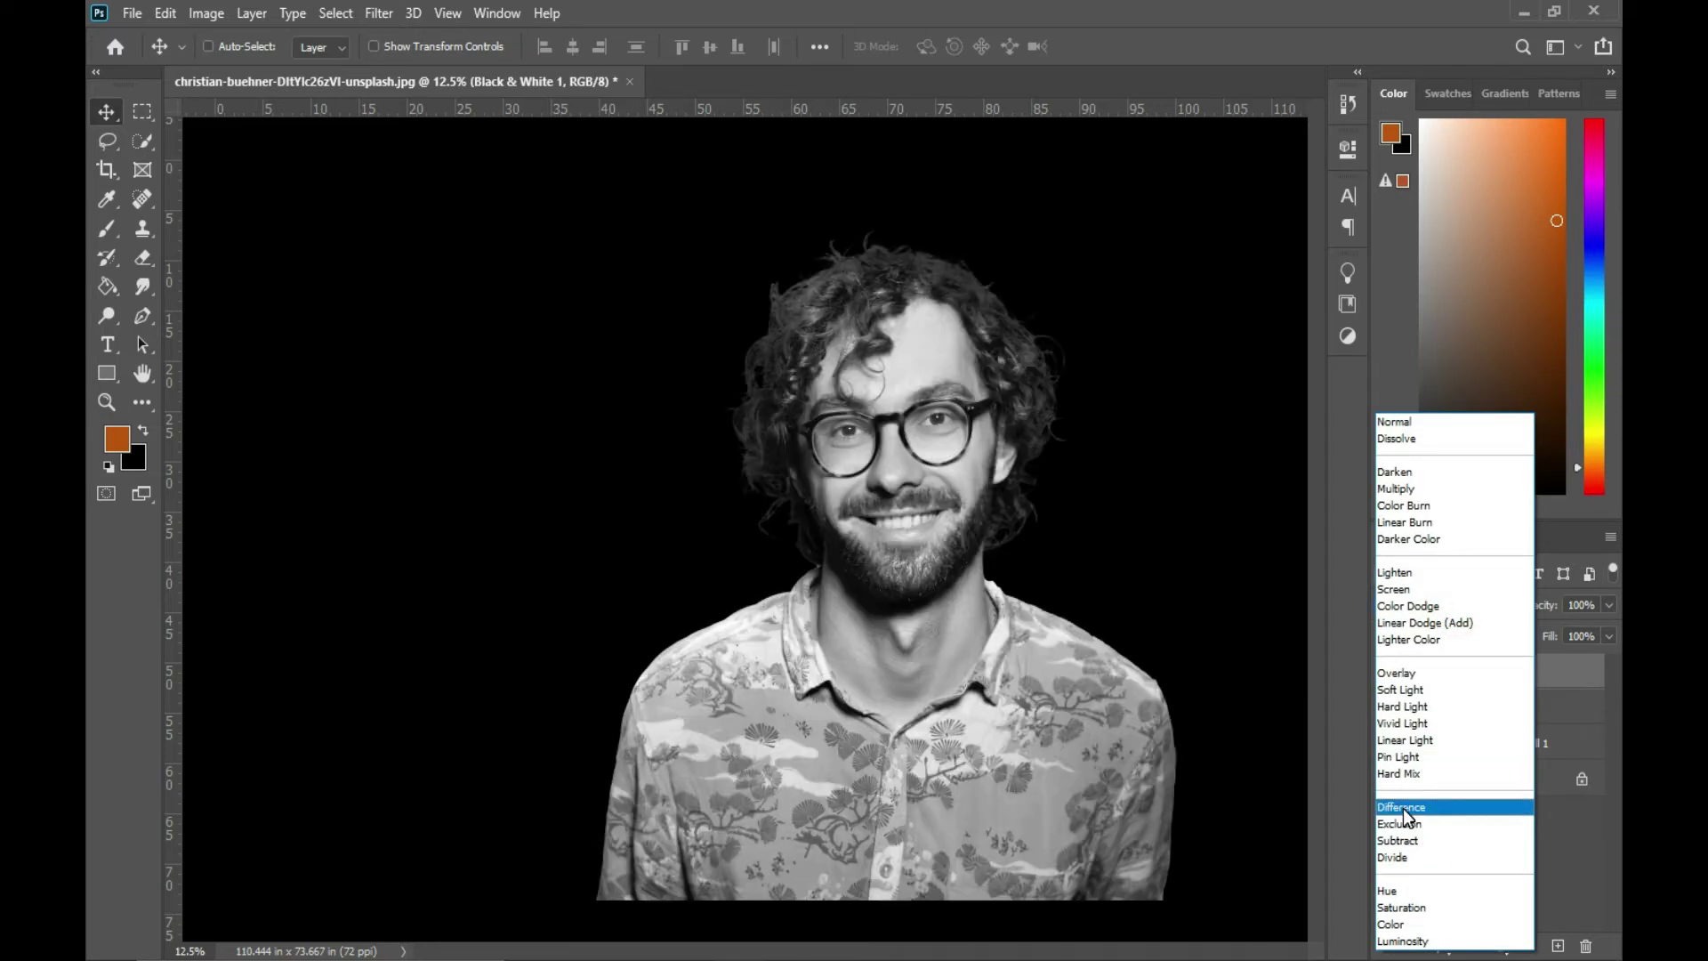
pyautogui.click(1343, 799)
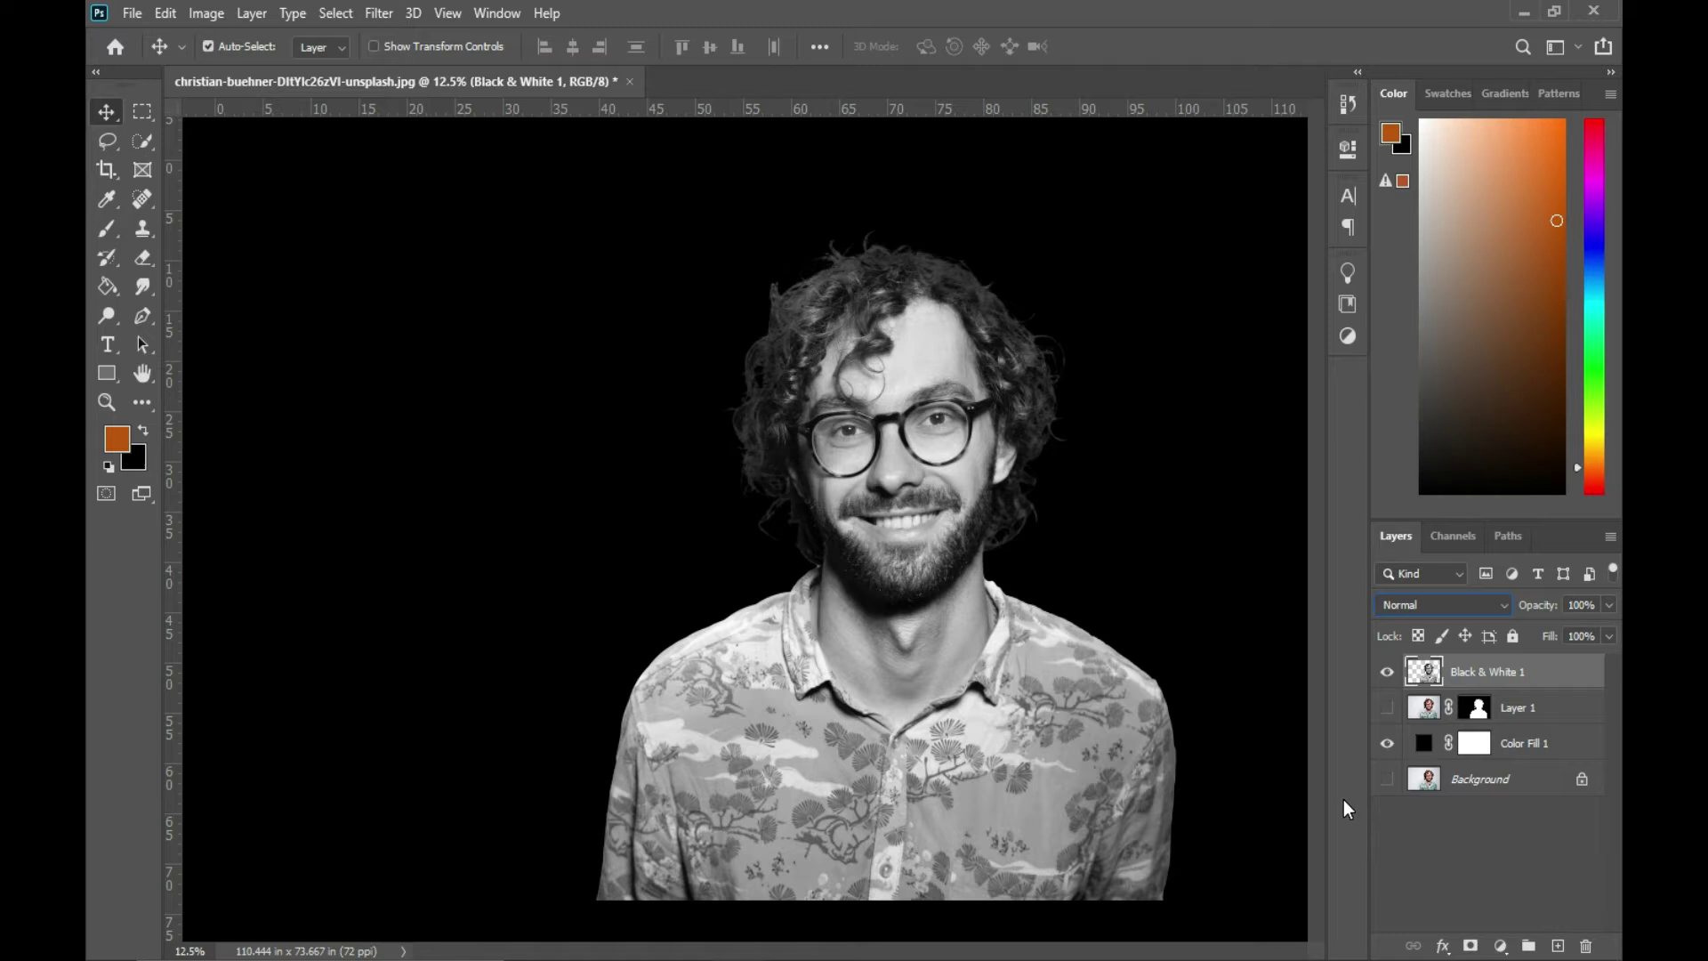
pyautogui.hotkey('ctrl', 'j')
pyautogui.click(1471, 606)
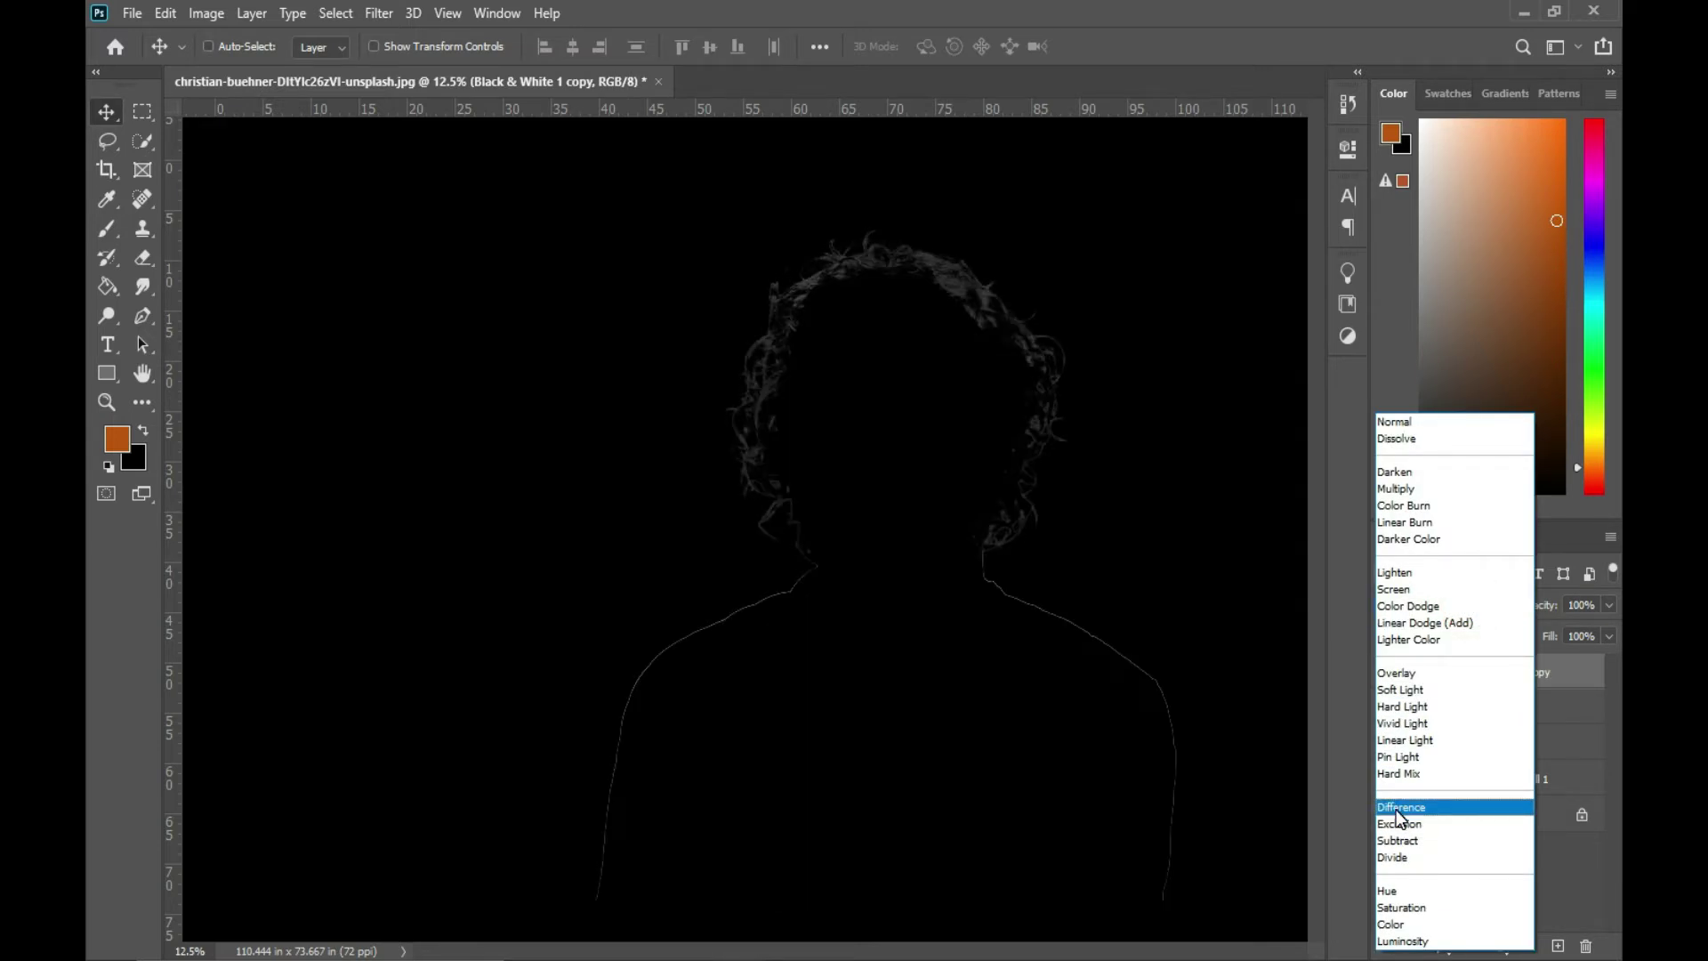
pyautogui.click(1396, 808)
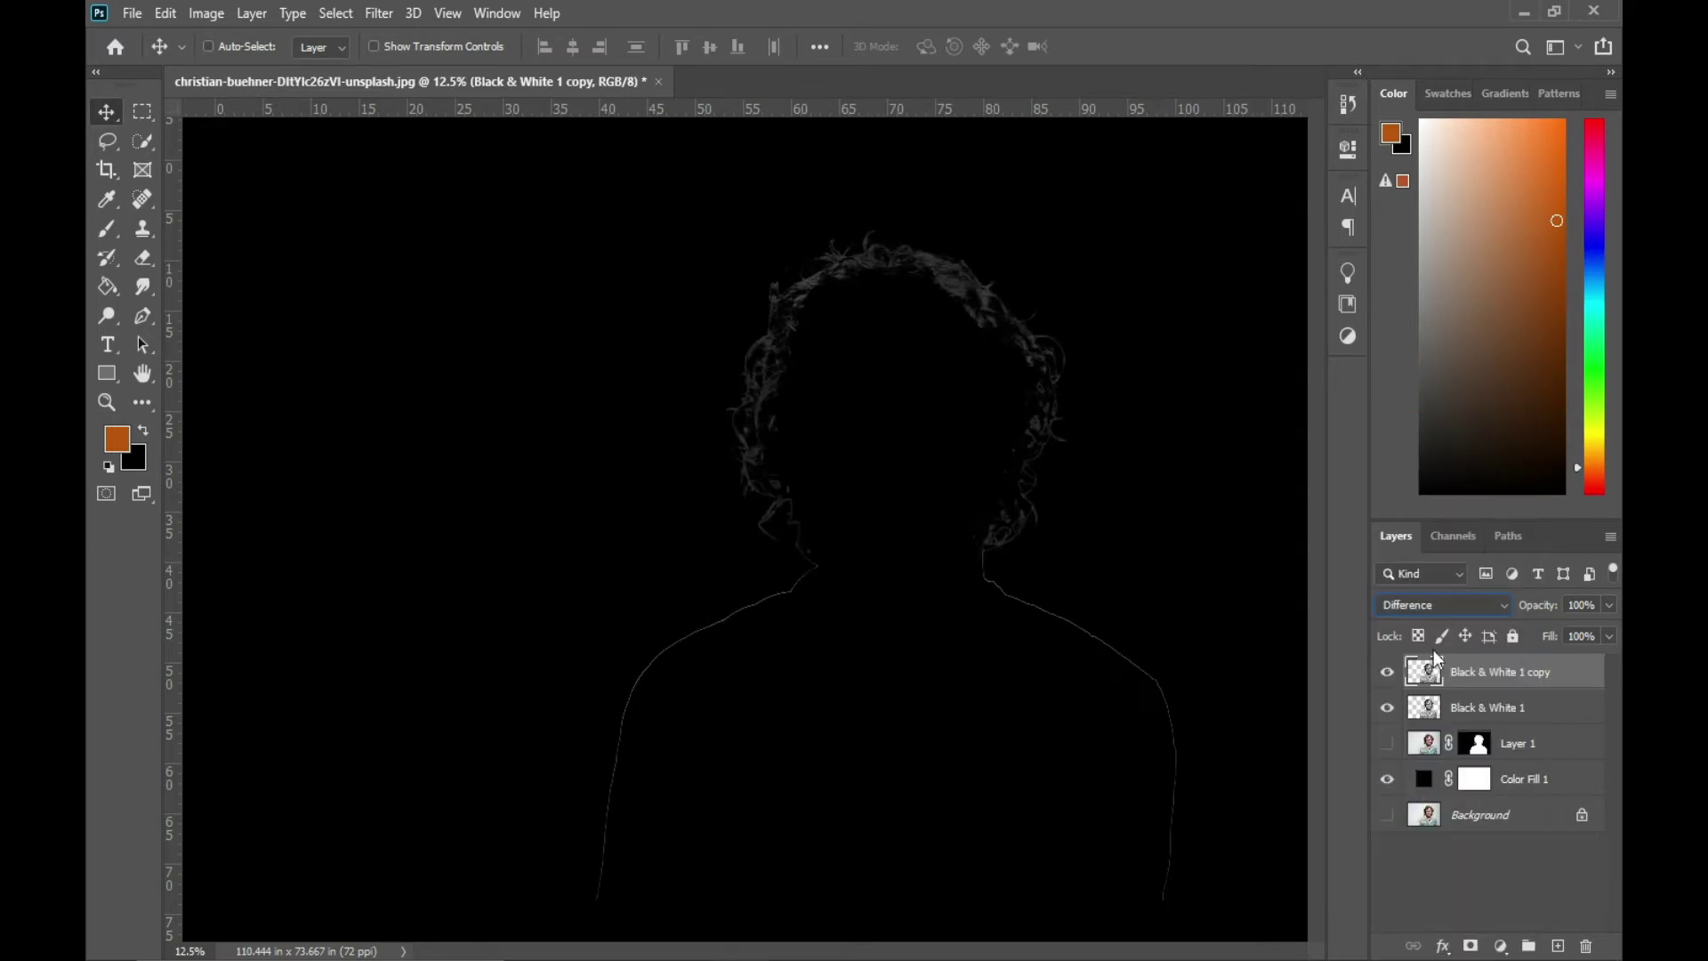
# - Clip an Invert adjustment to the Black & White 1 copy and merge it with both black-and-white layers
pyautogui.click(1501, 946)
pyautogui.click(1498, 856)
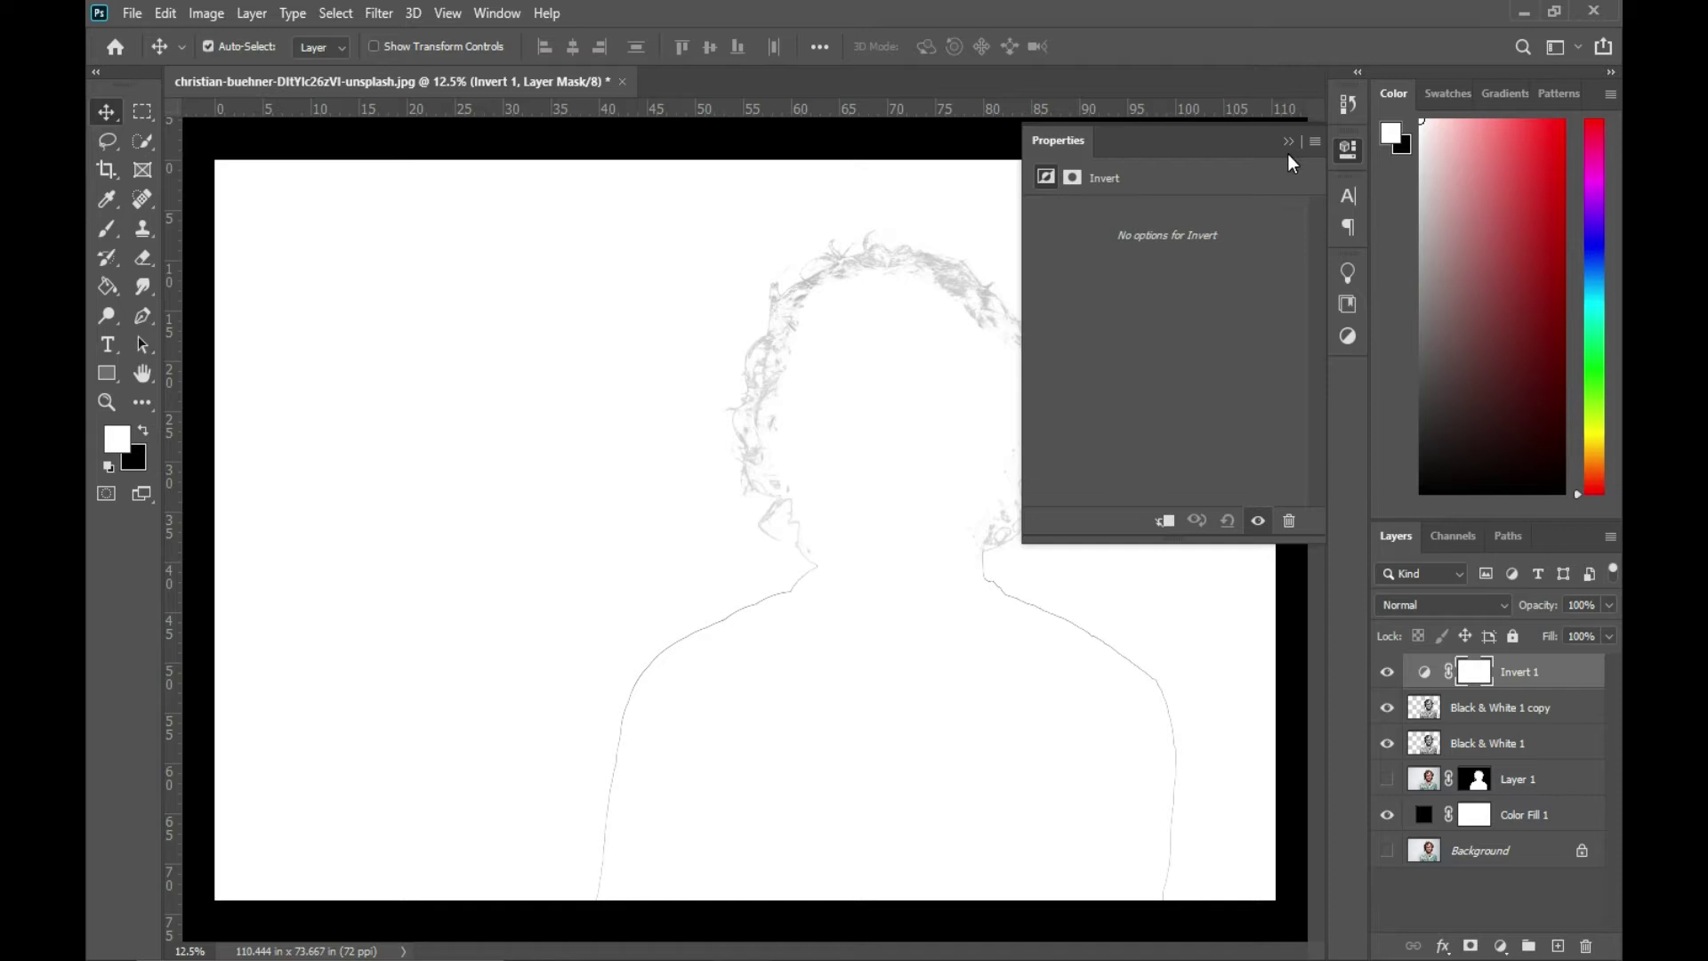
pyautogui.click(1162, 522)
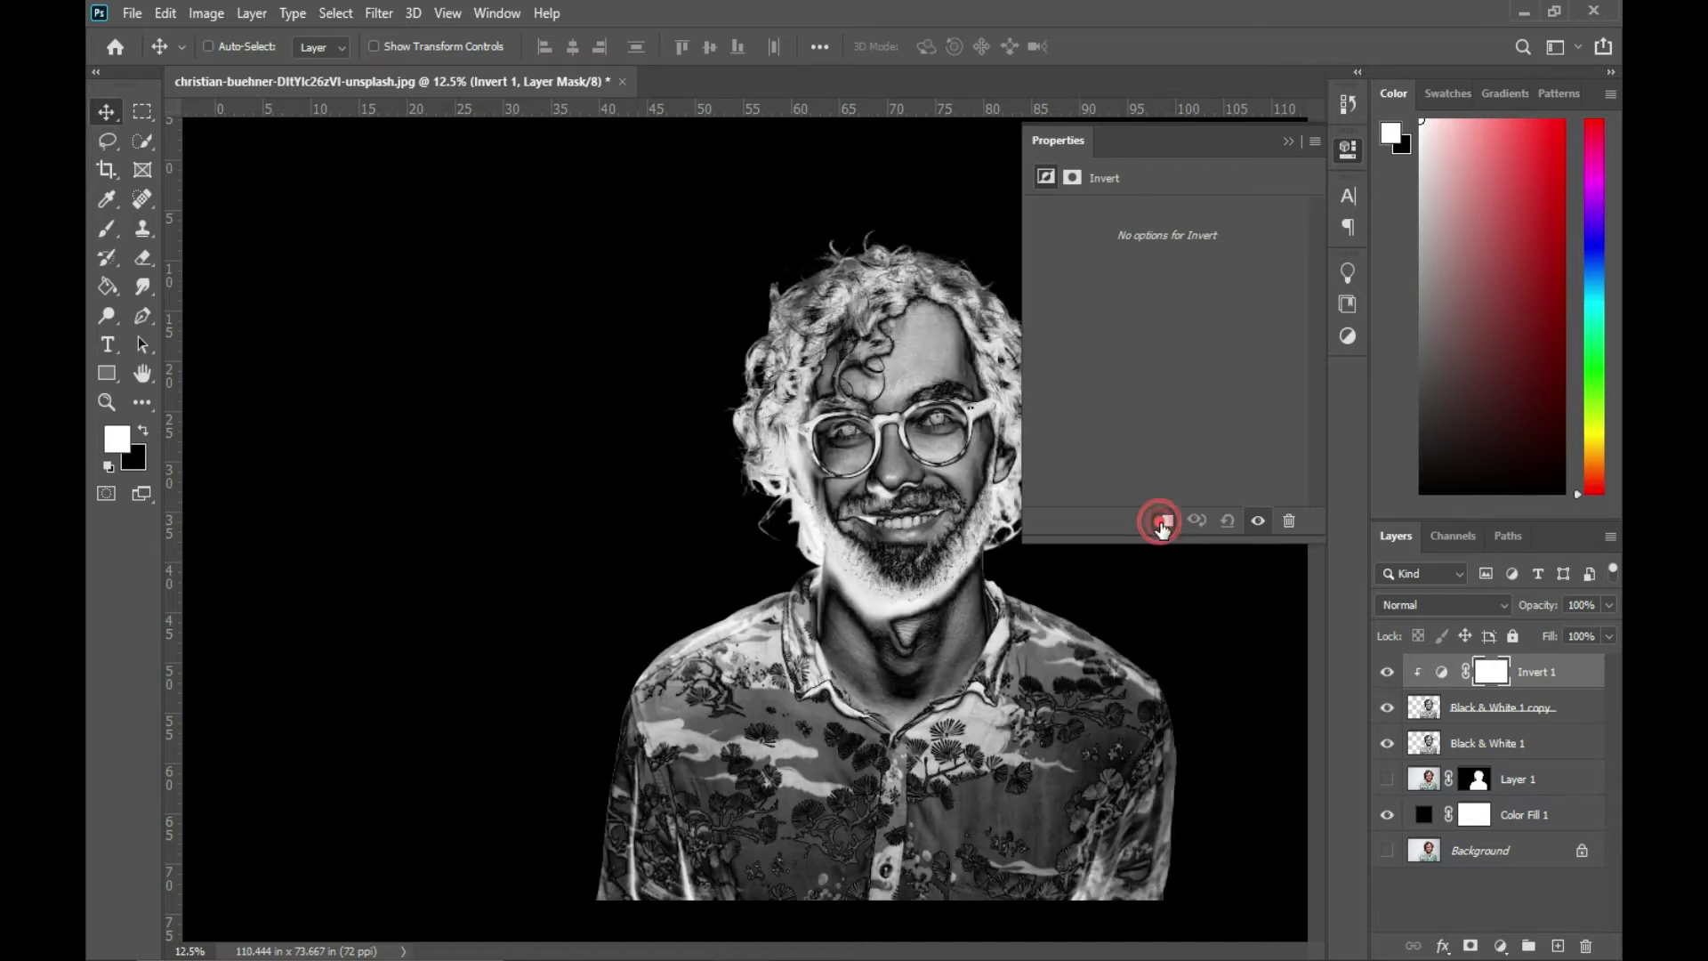
pyautogui.click(1286, 142)
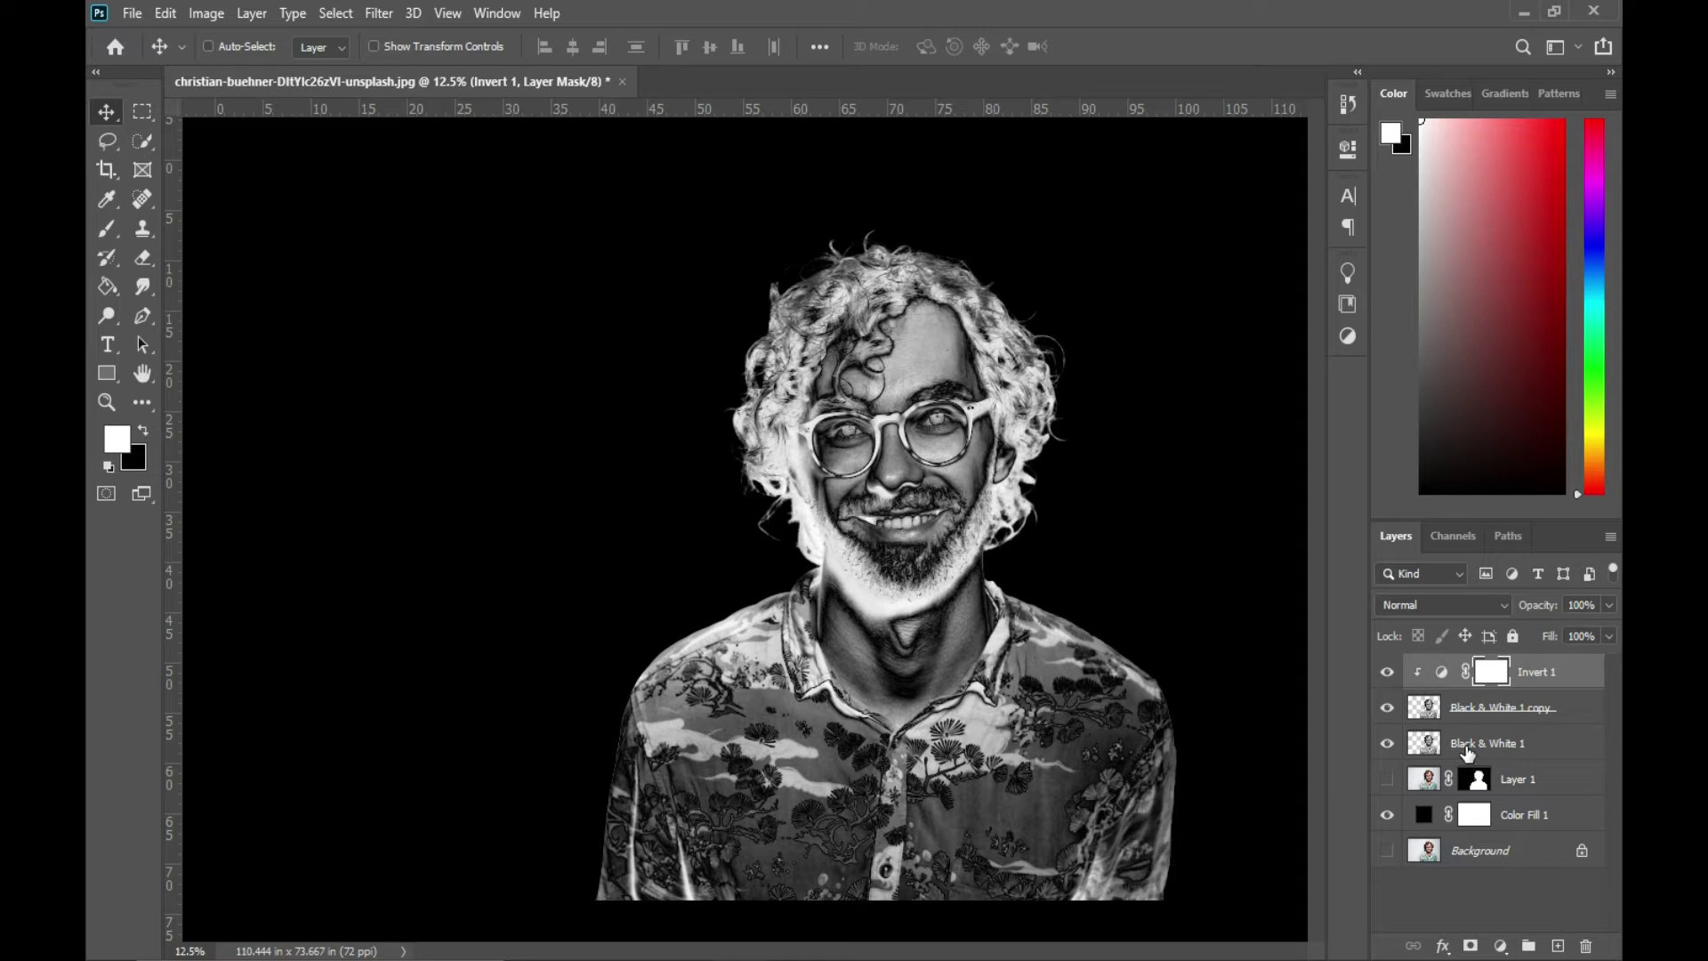
pyautogui.click(1466, 750)
pyautogui.hotkey('ctrl', 'e')
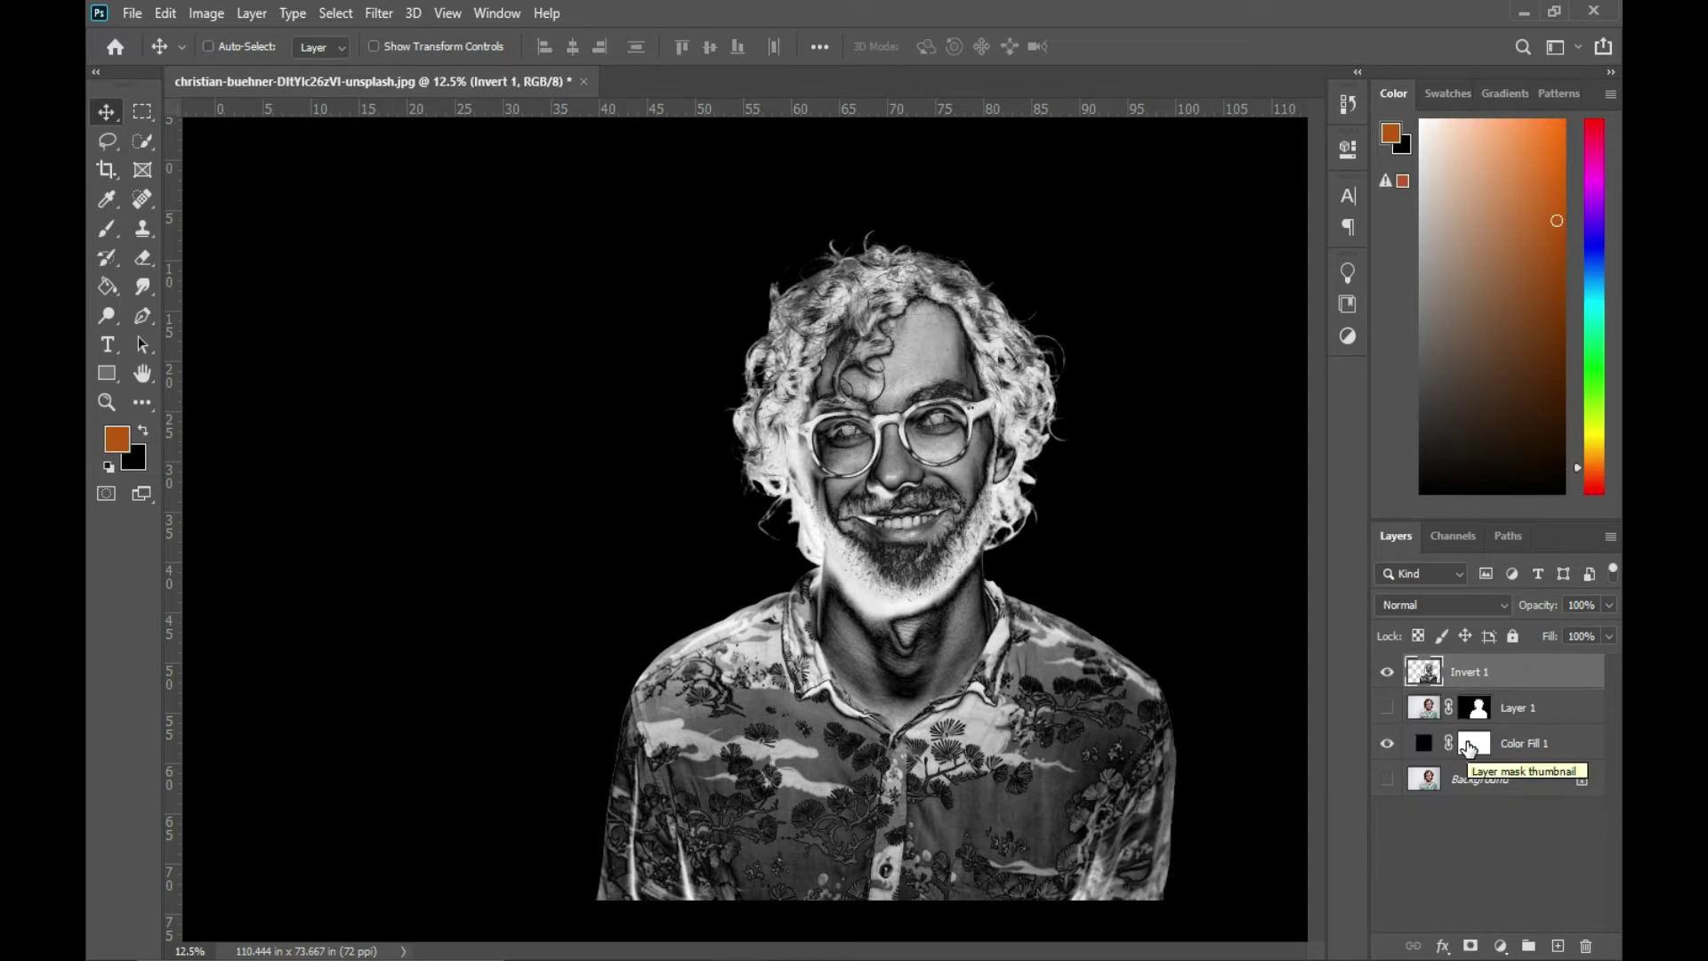
# - Duplicate the merged Invert 1 layer and set the copy's blend mode to Difference
pyautogui.hotkey('ctrl', 'j')
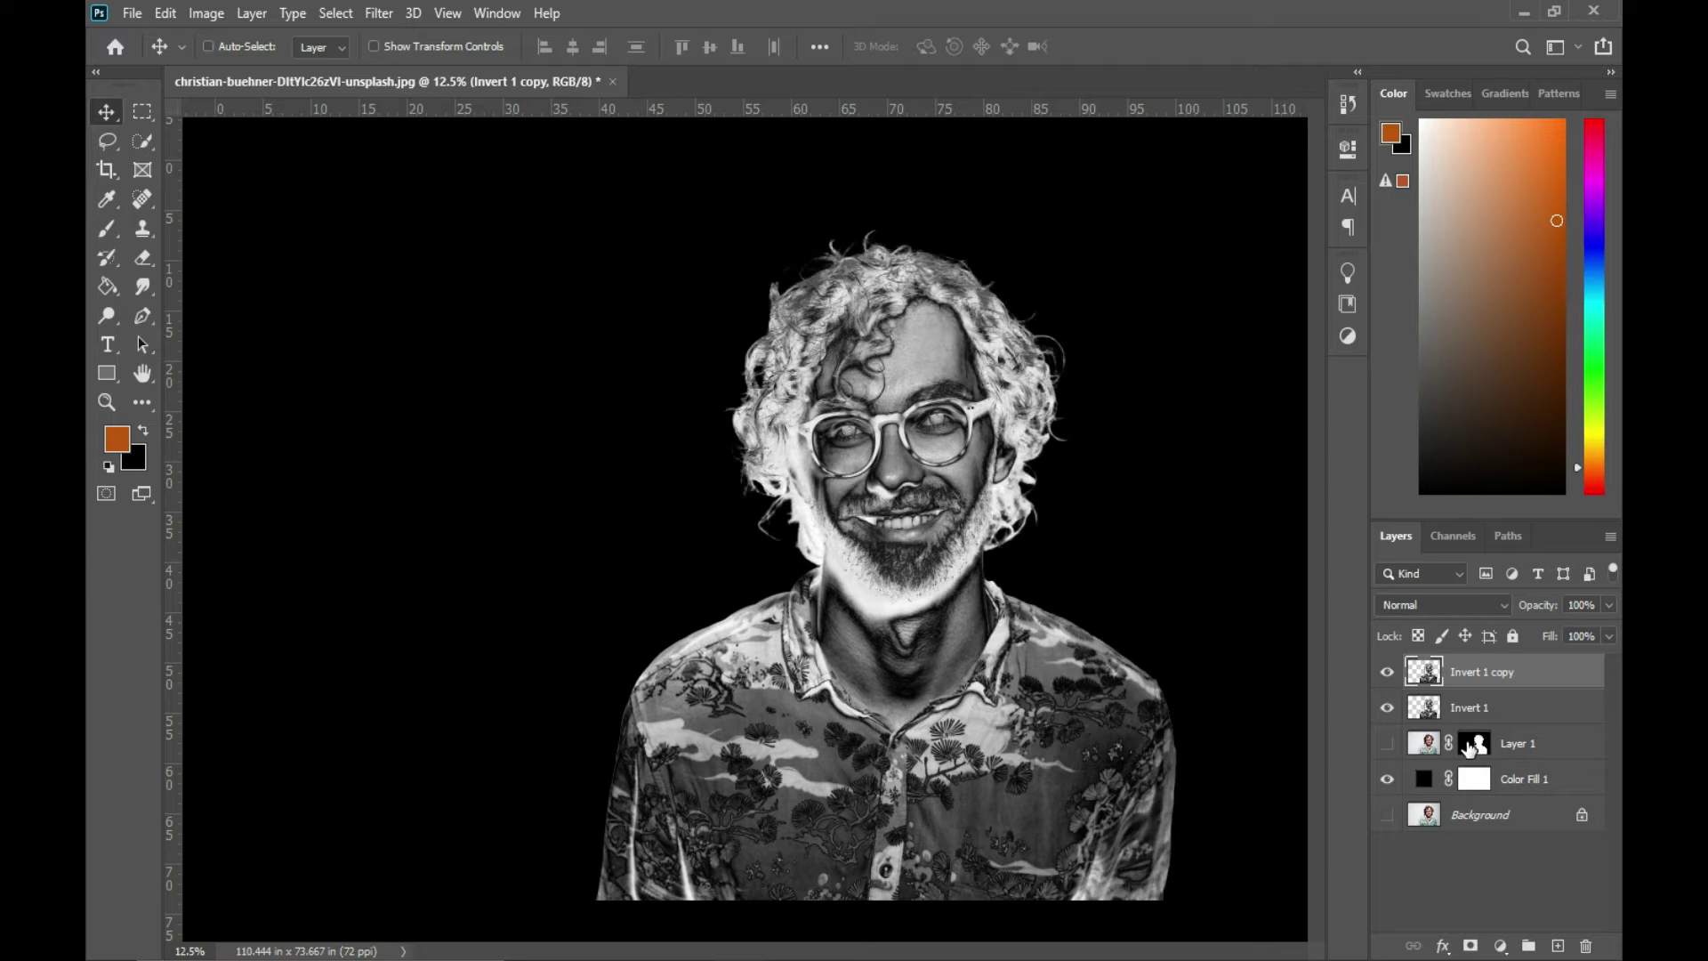
pyautogui.click(1412, 614)
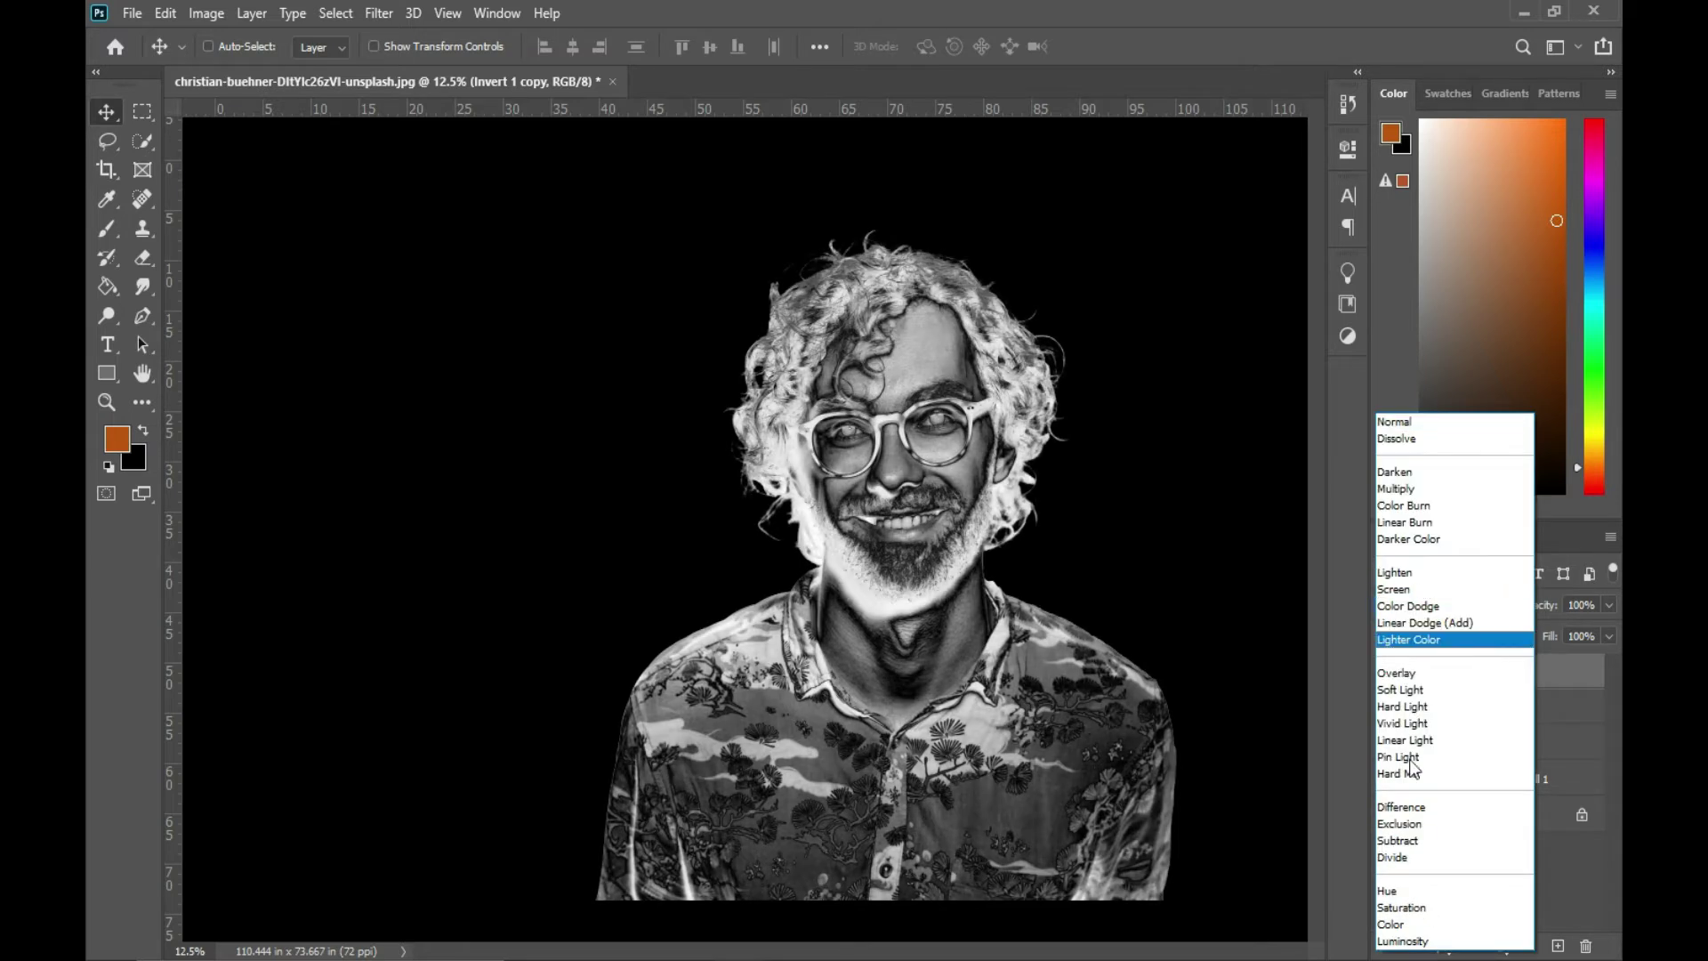
pyautogui.click(1406, 809)
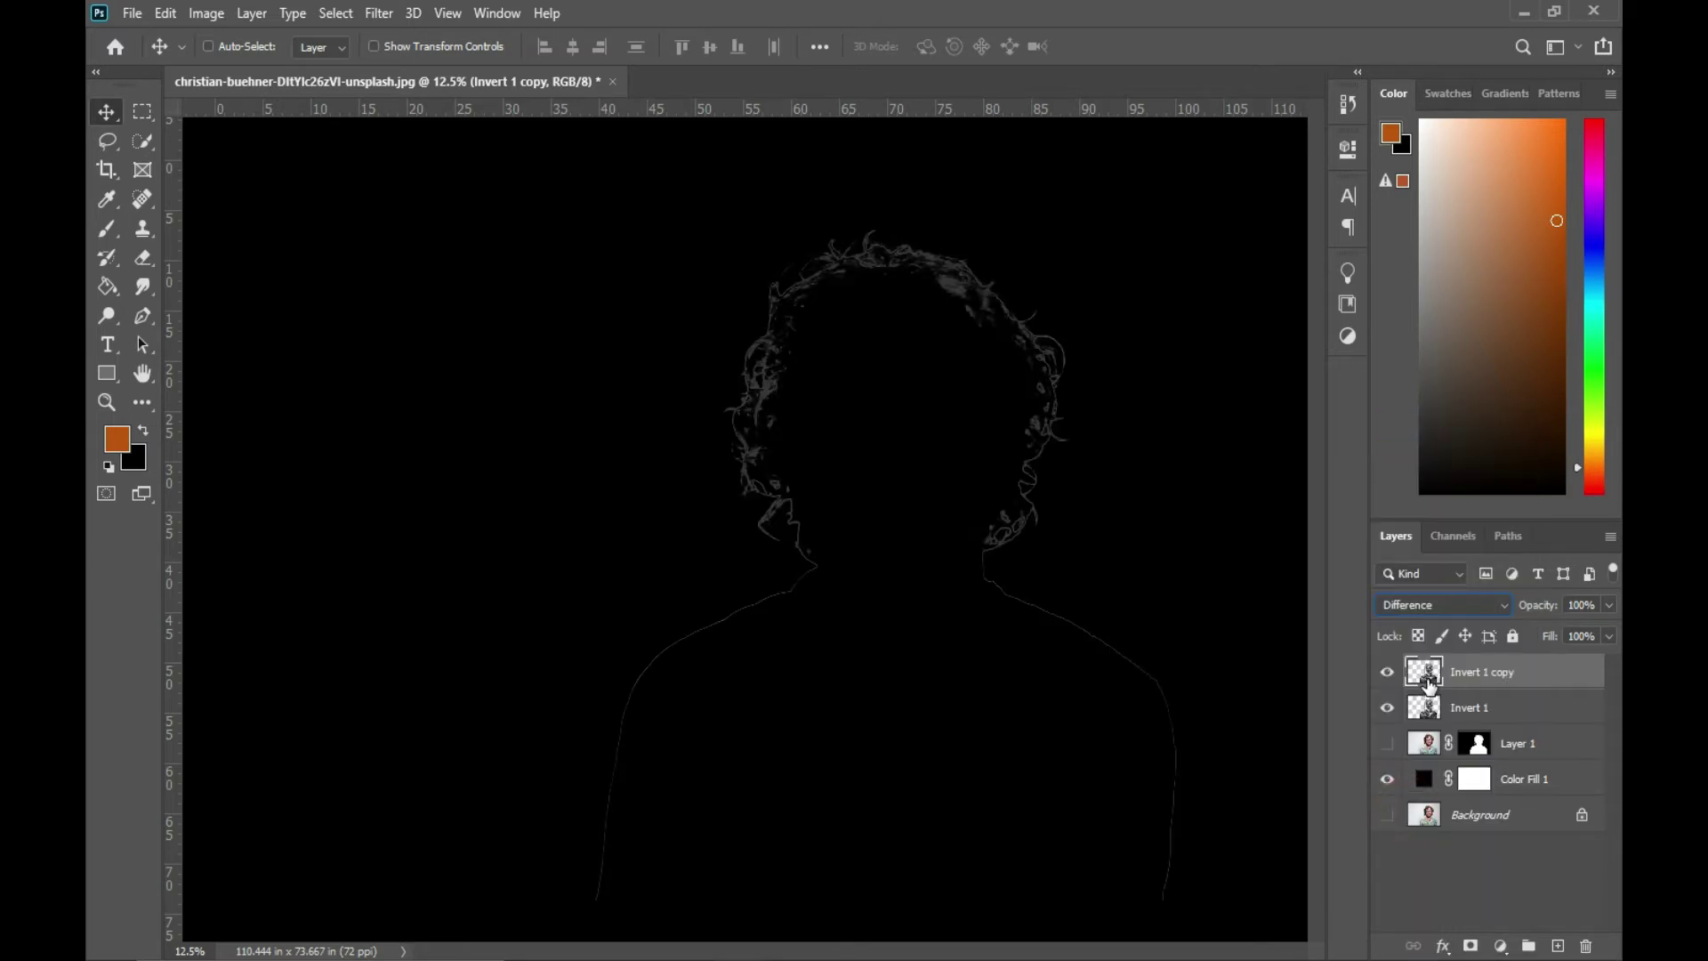
# - Add an Invert adjustment layer clipped to Invert 1 copy
pyautogui.click(1501, 946)
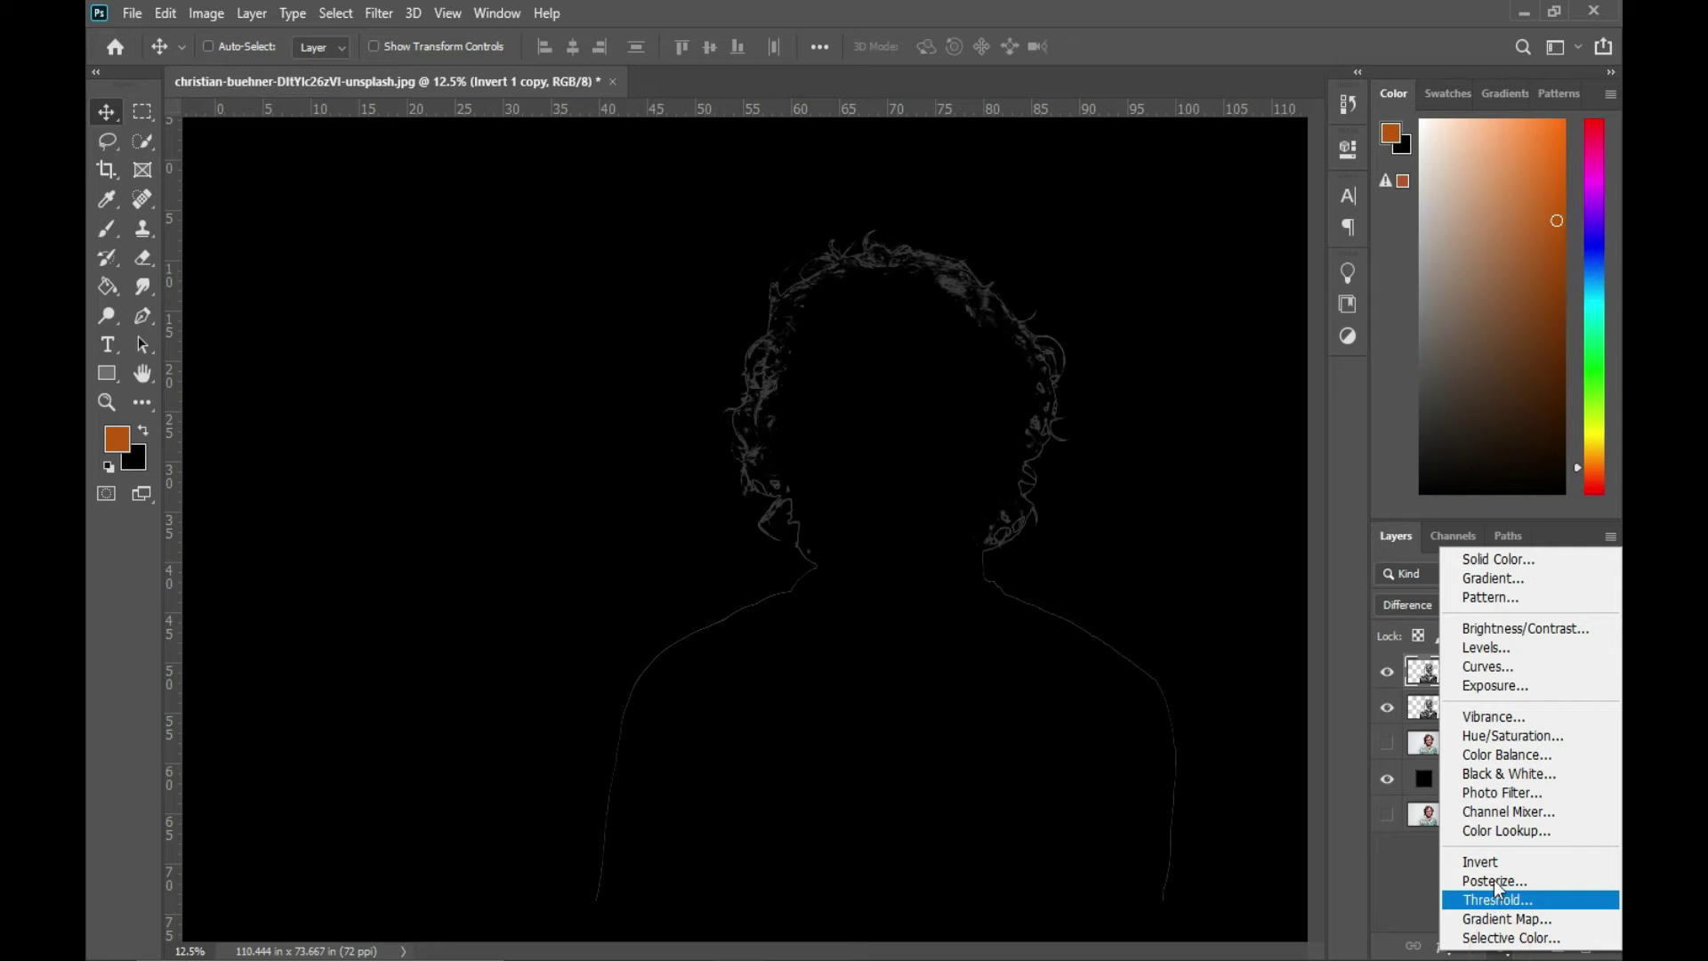
pyautogui.click(1480, 861)
pyautogui.click(1164, 520)
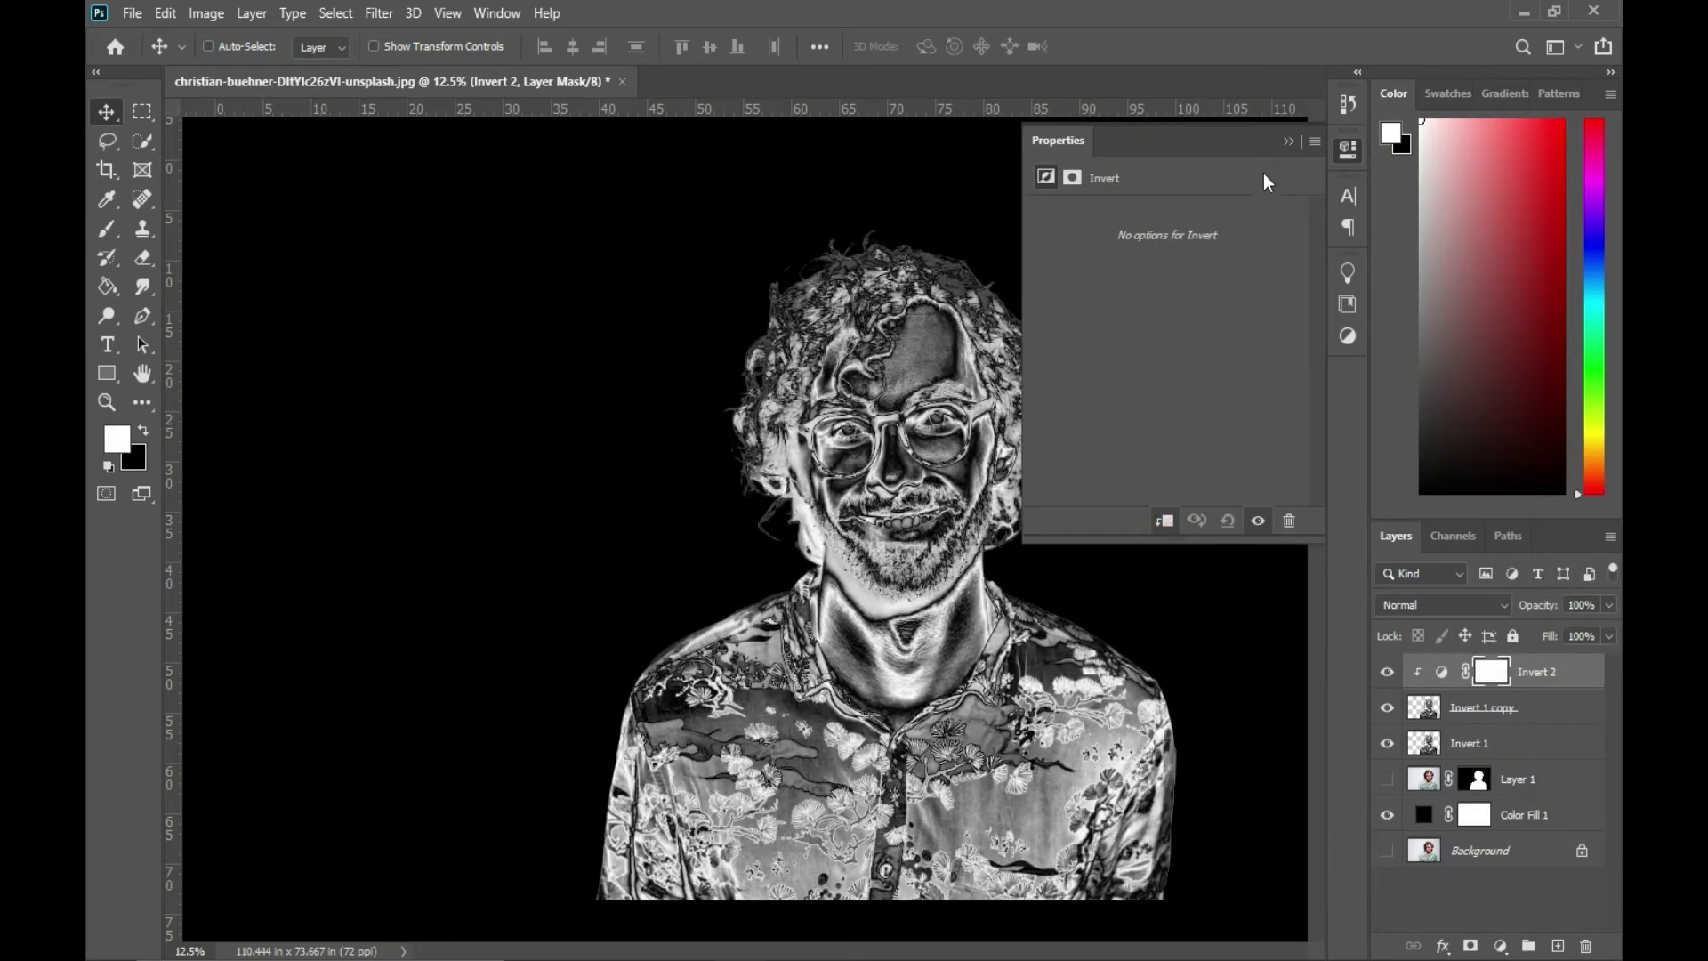
pyautogui.click(1289, 142)
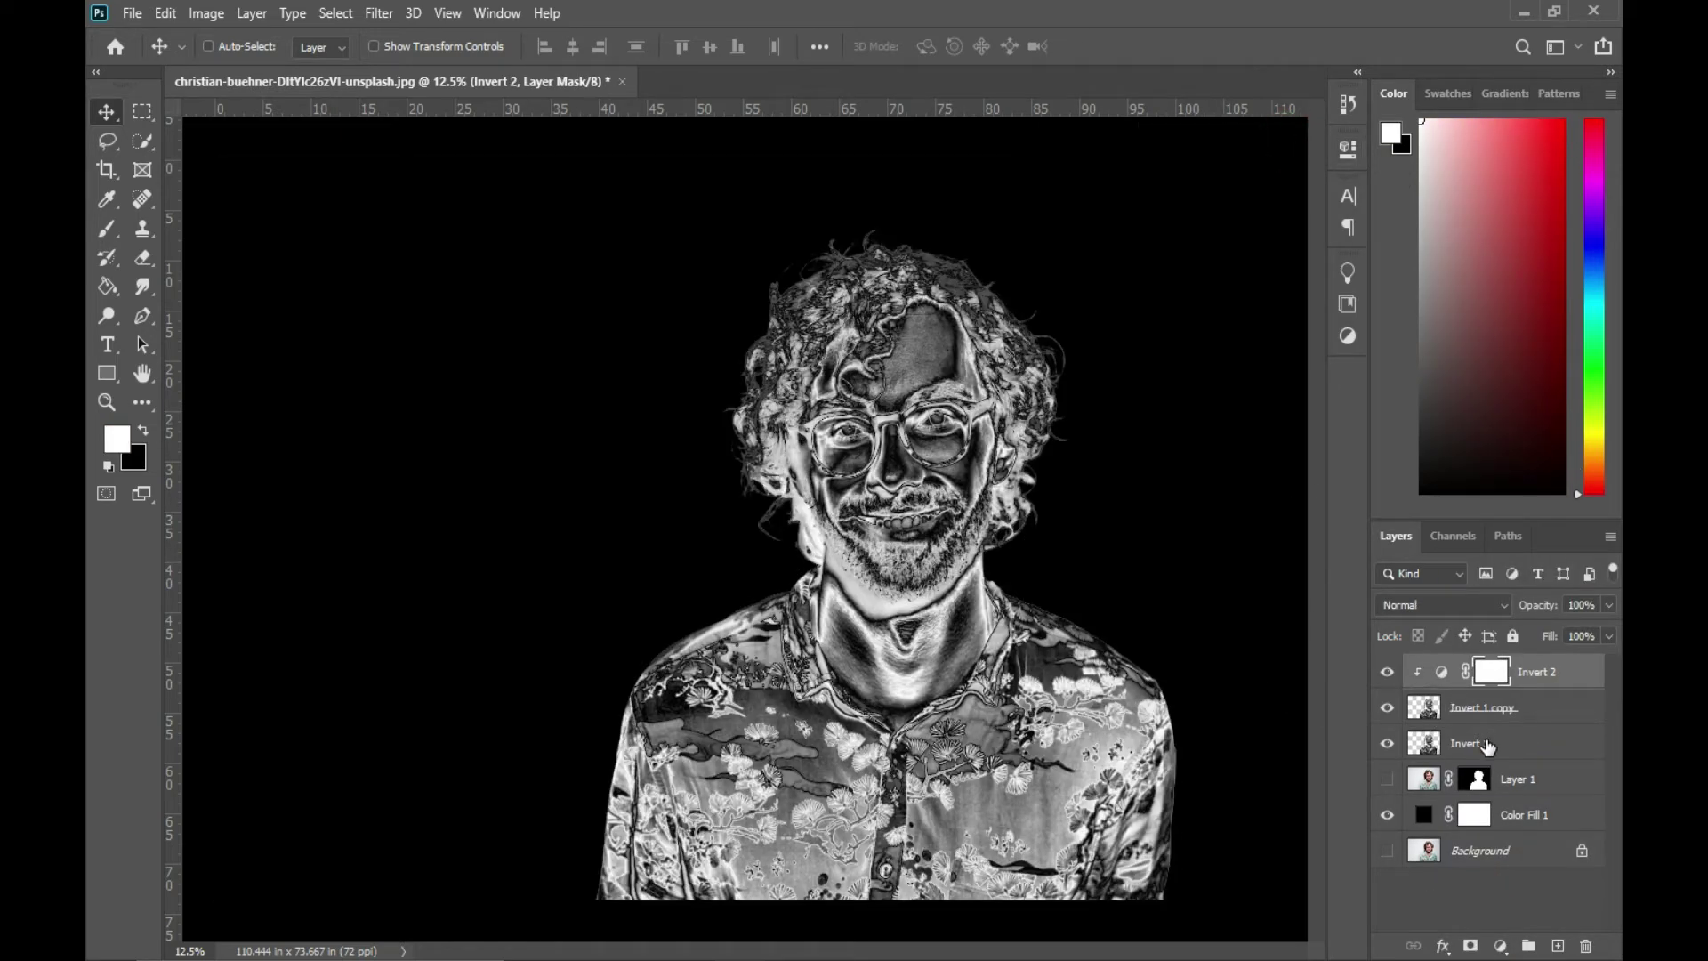
# - Merge the new Invert adjustment, Invert 1 copy and Invert 1 into a single layer
pyautogui.keyDown('shift'); pyautogui.click(1487, 745); pyautogui.keyUp('shift')
pyautogui.rightClick(1487, 740)
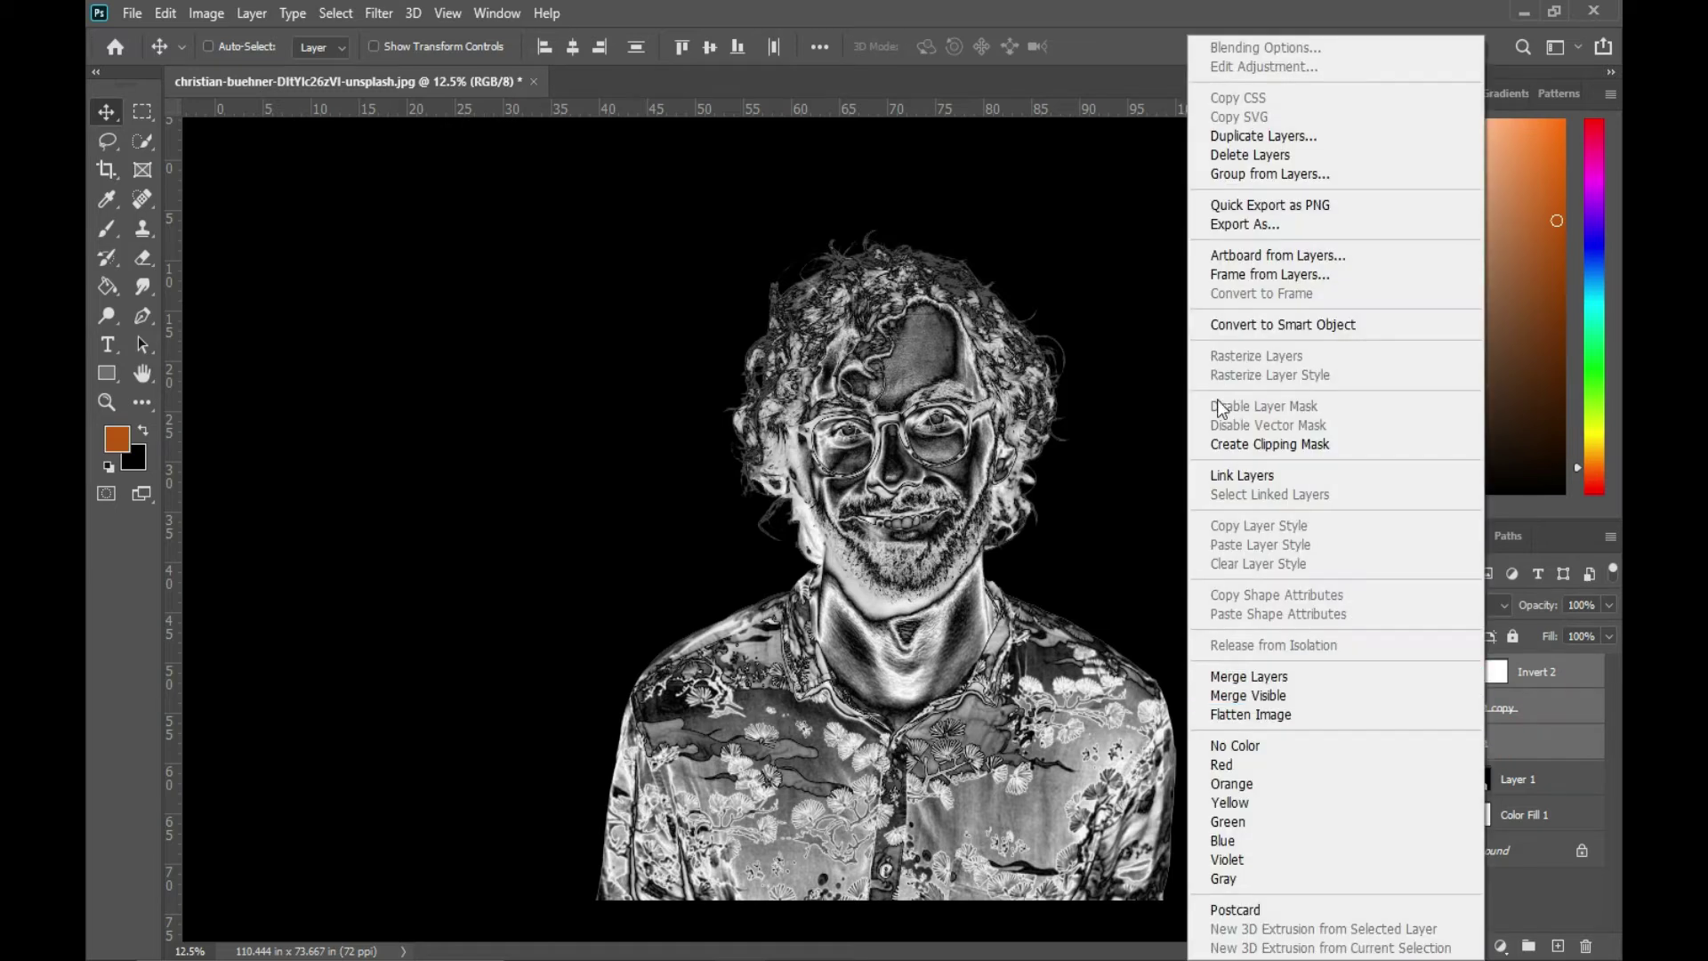
pyautogui.click(1289, 678)
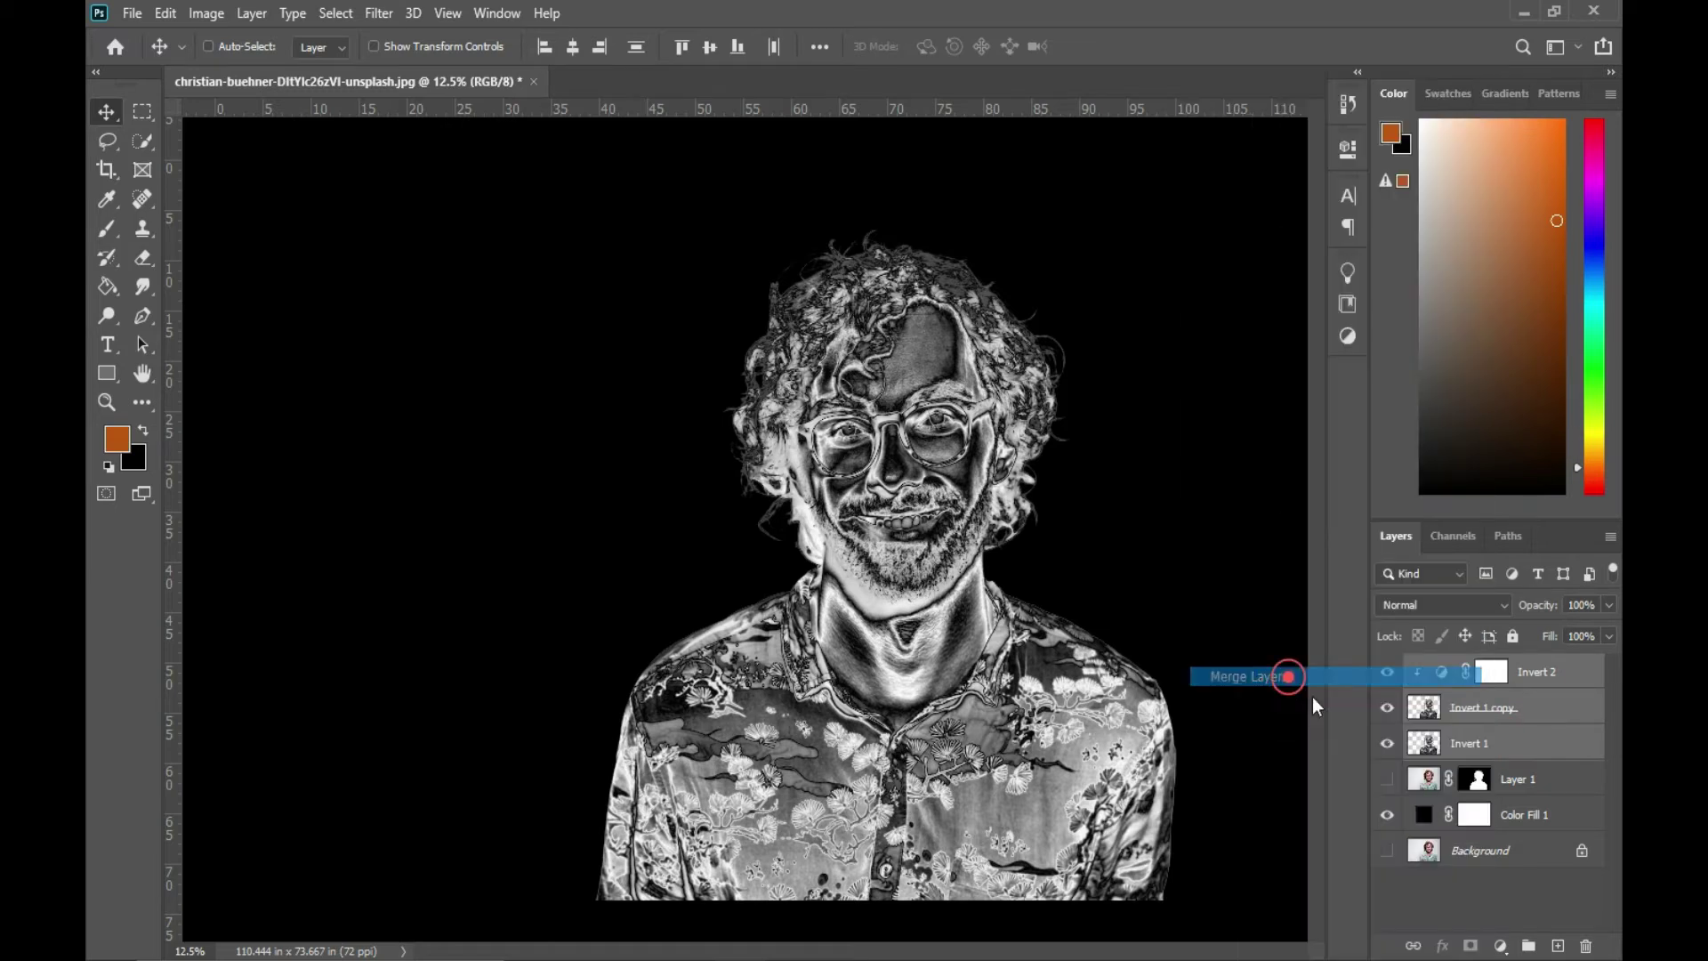
# - Add a Gradient Map adjustment layer clipped to the merged Invert 2 layer
pyautogui.click(1501, 946)
pyautogui.click(1504, 923)
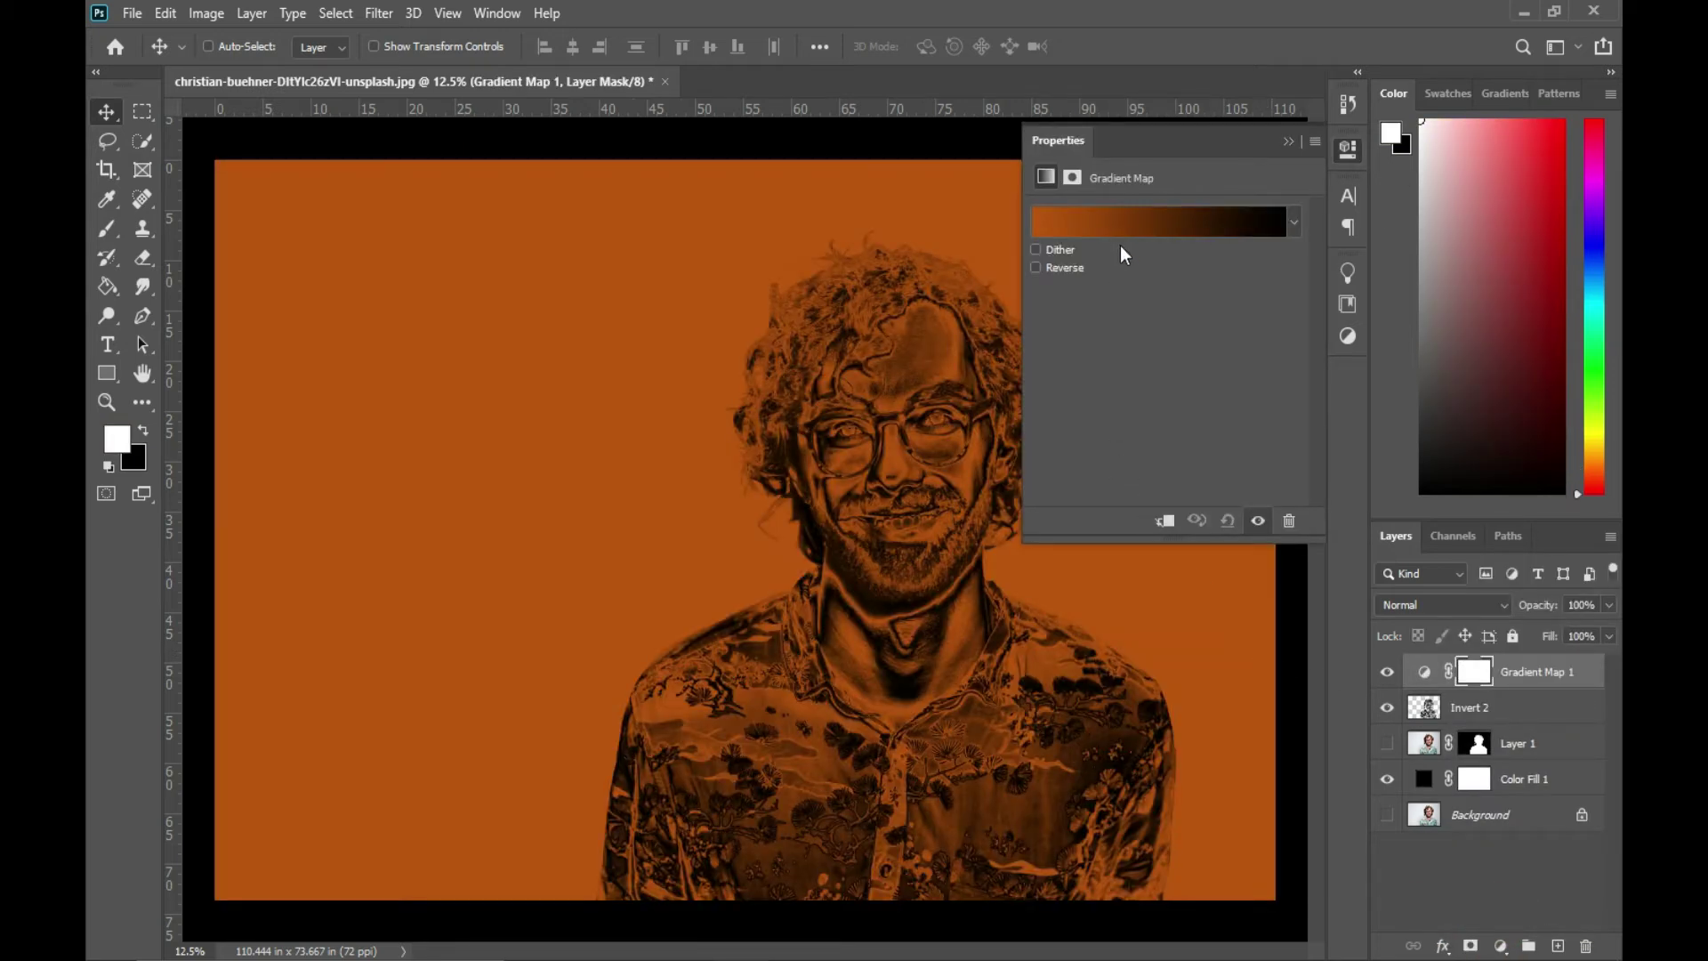
pyautogui.click(1166, 528)
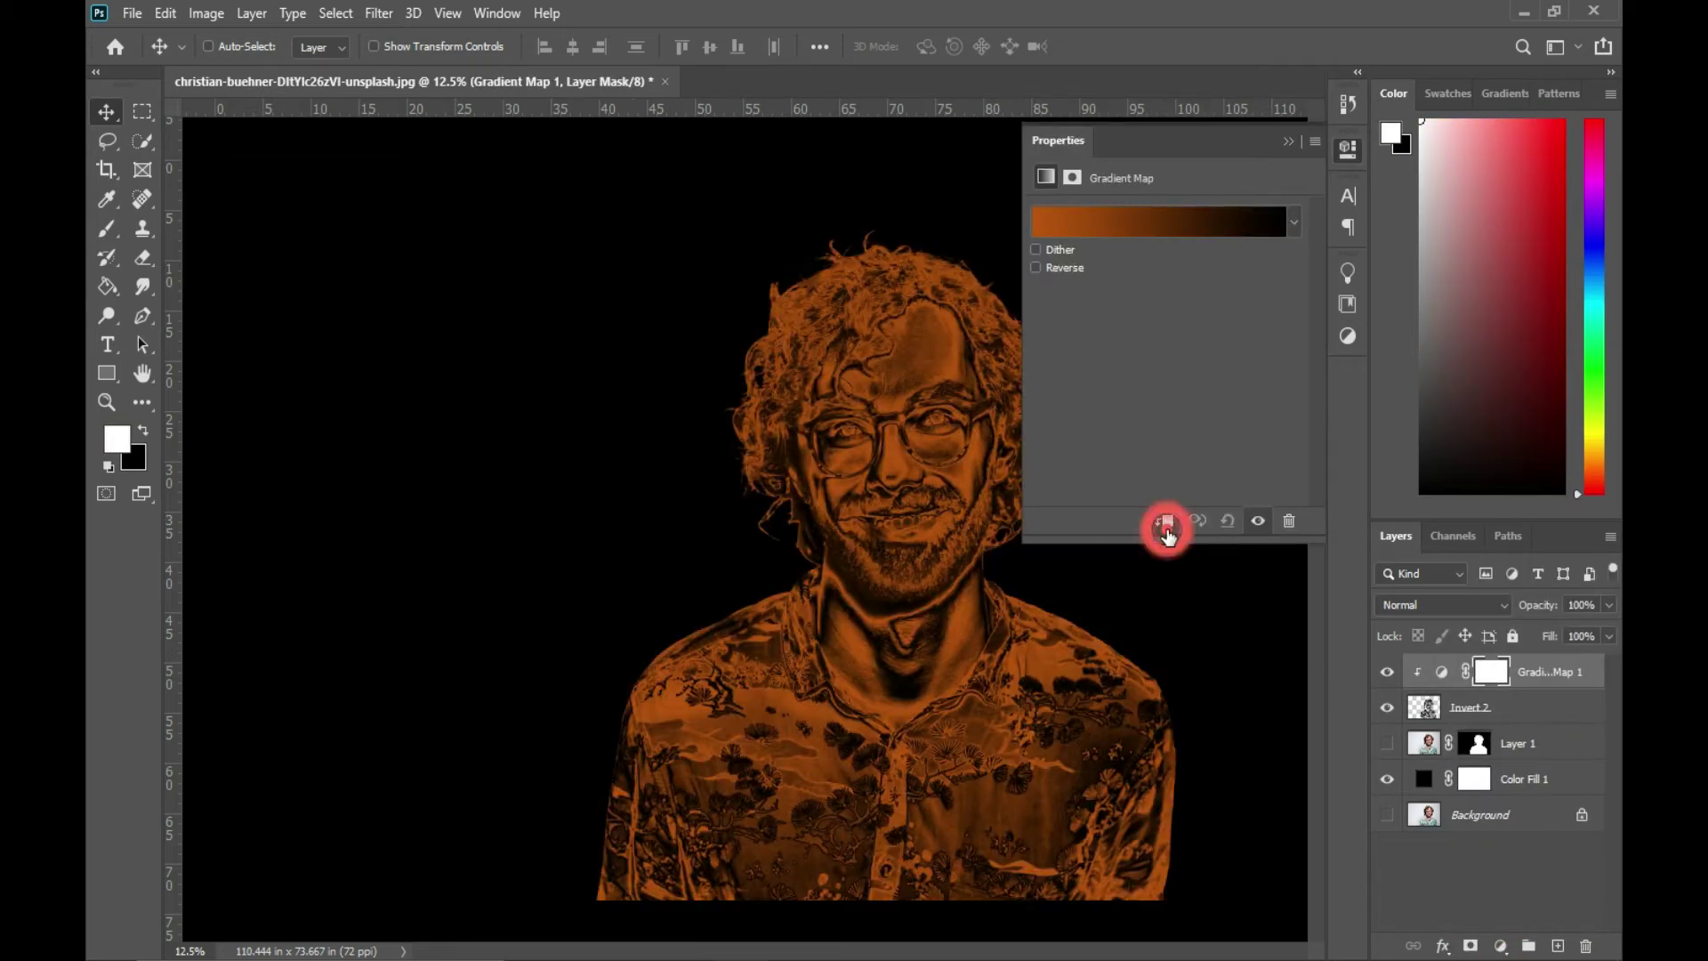
# - Set the starting color stop of the Gradient Map 1 gradient to dark brown #2d1203
pyautogui.click(1157, 225)
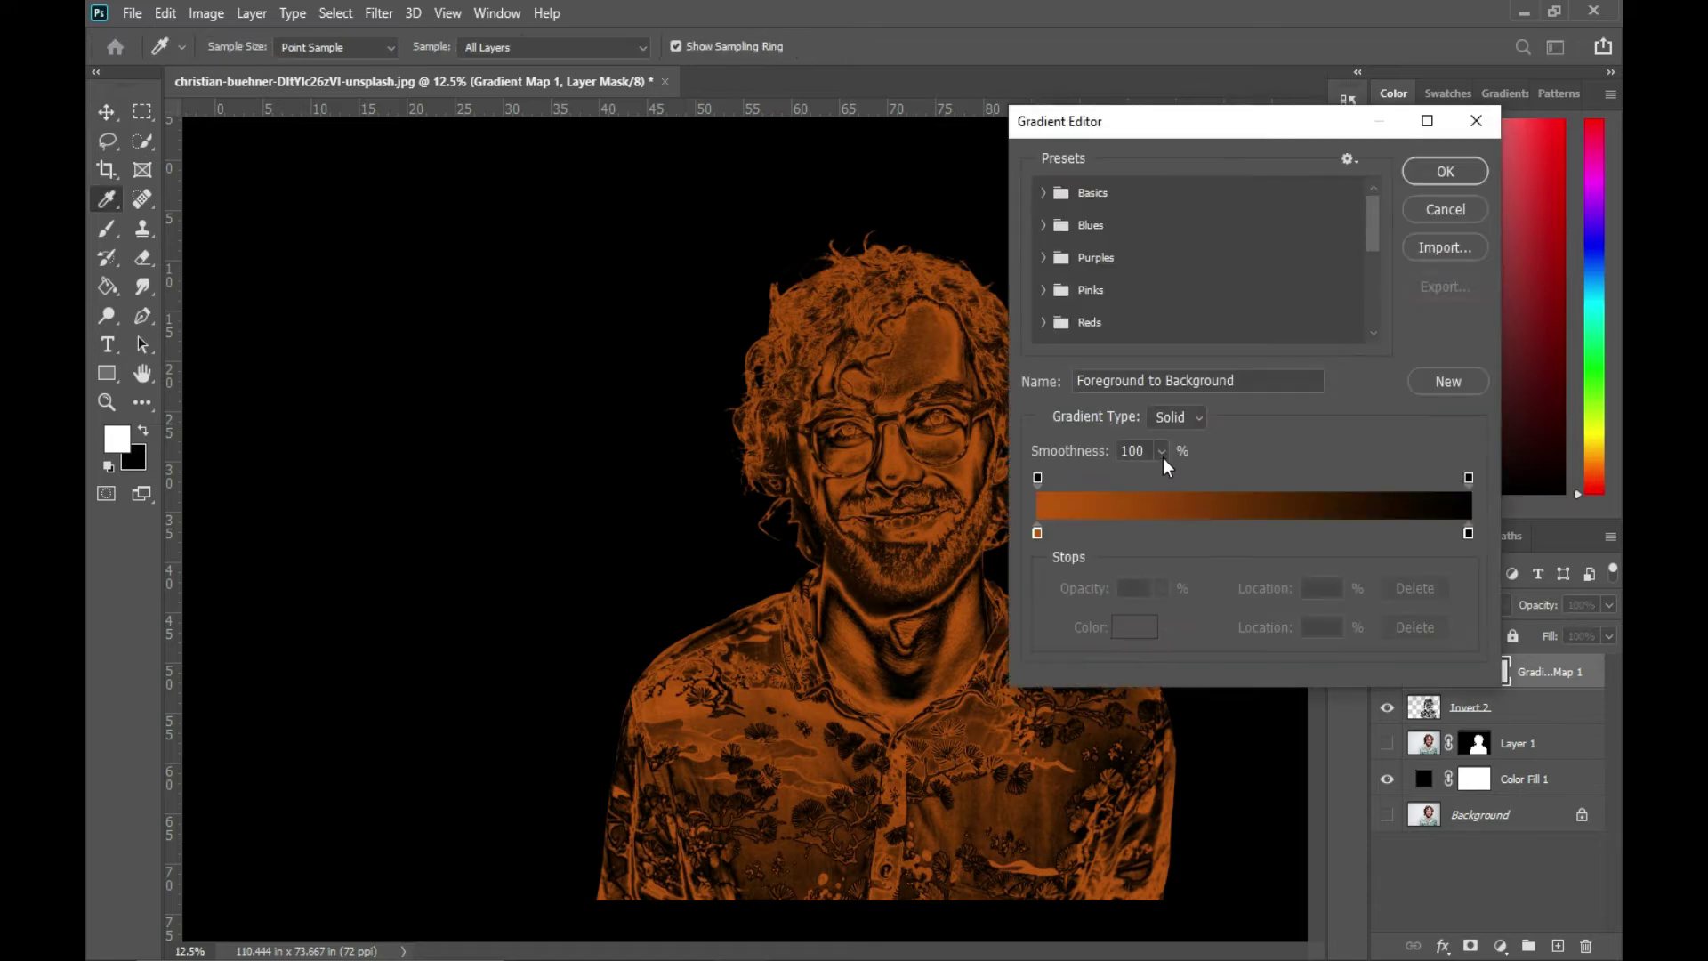
pyautogui.click(1037, 532)
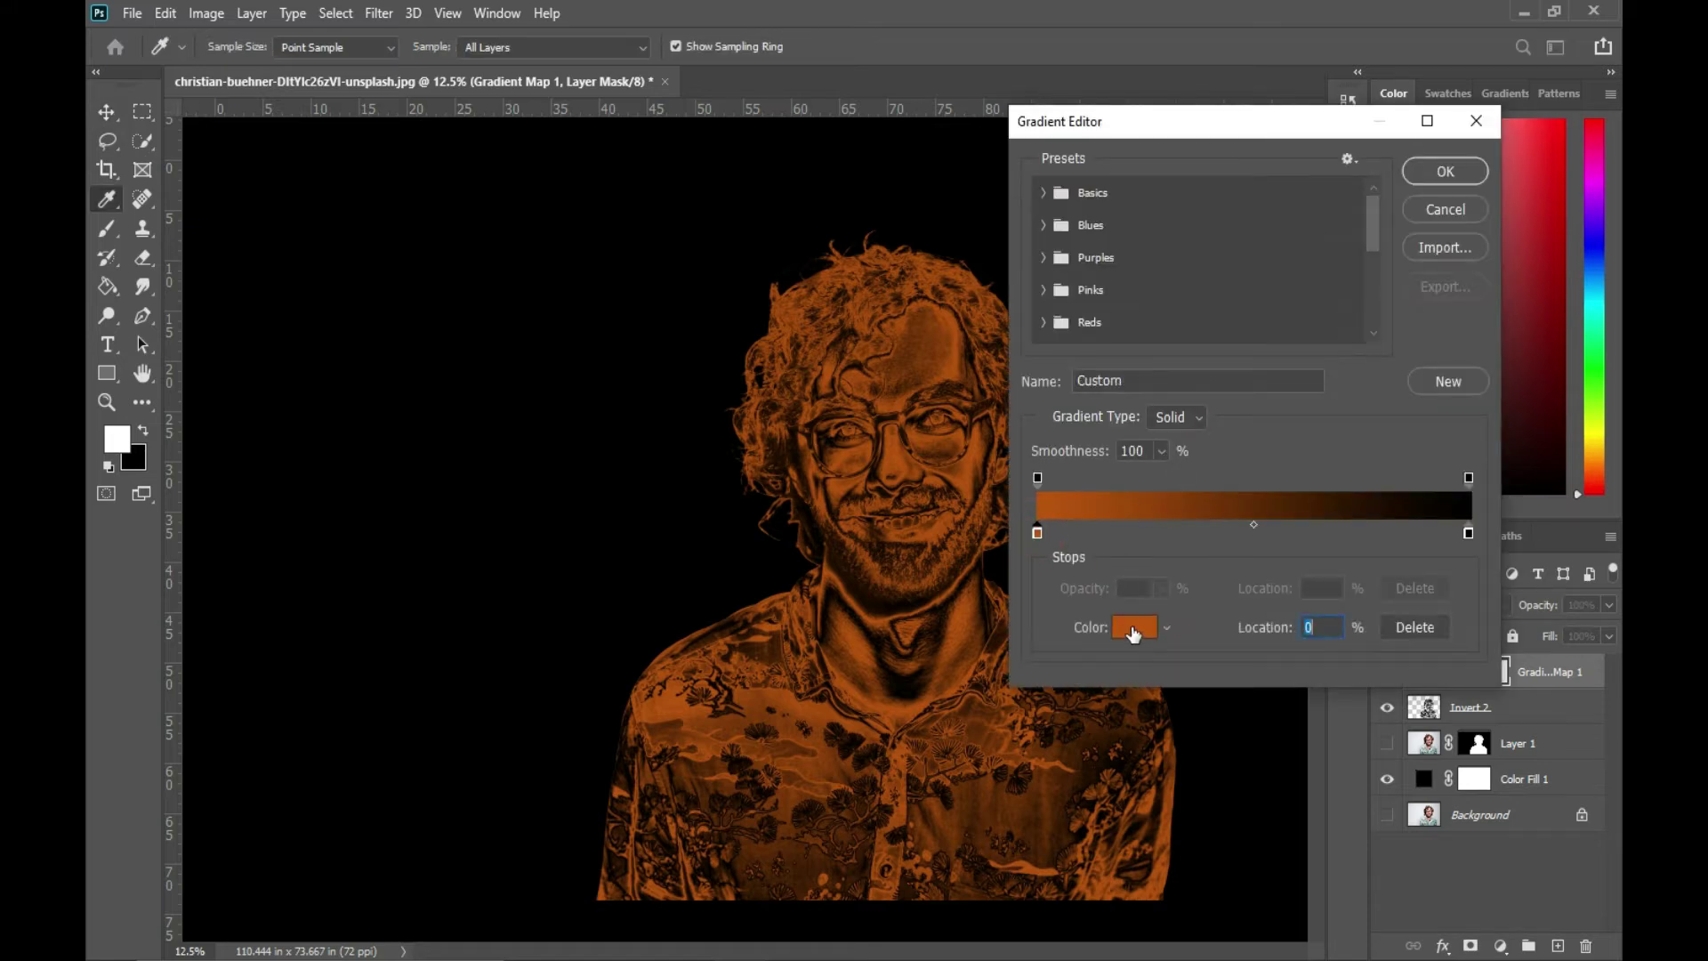
pyautogui.click(1132, 628)
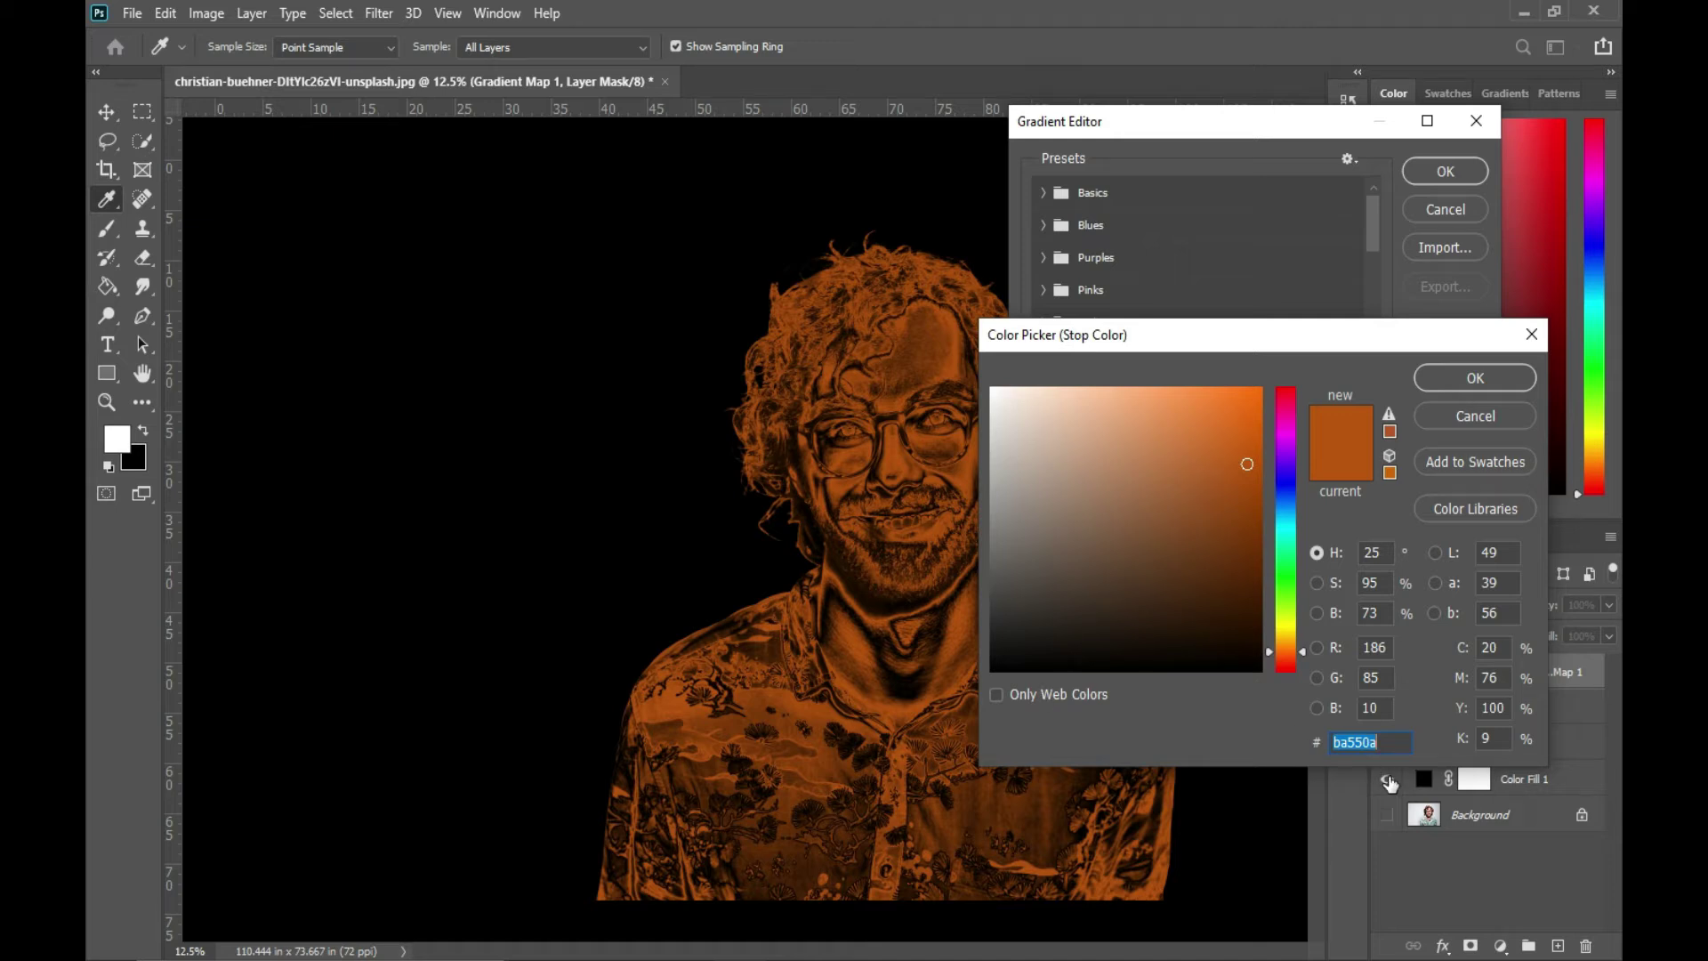
pyautogui.write('2d1')
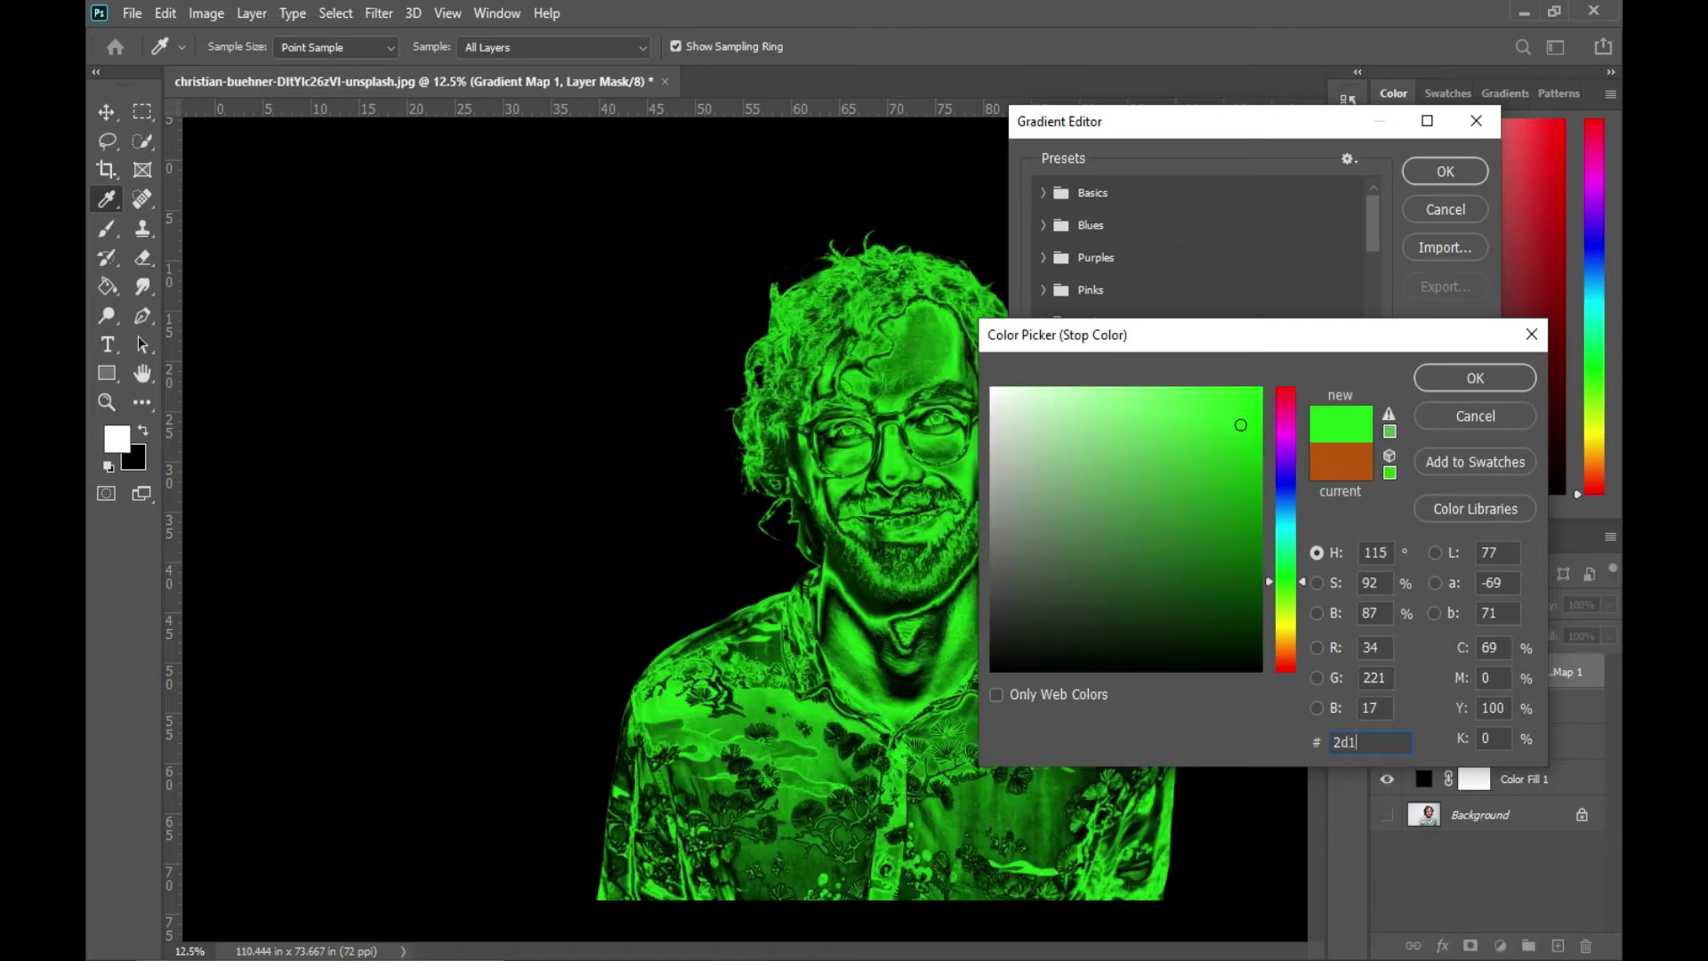
pyautogui.write('203')
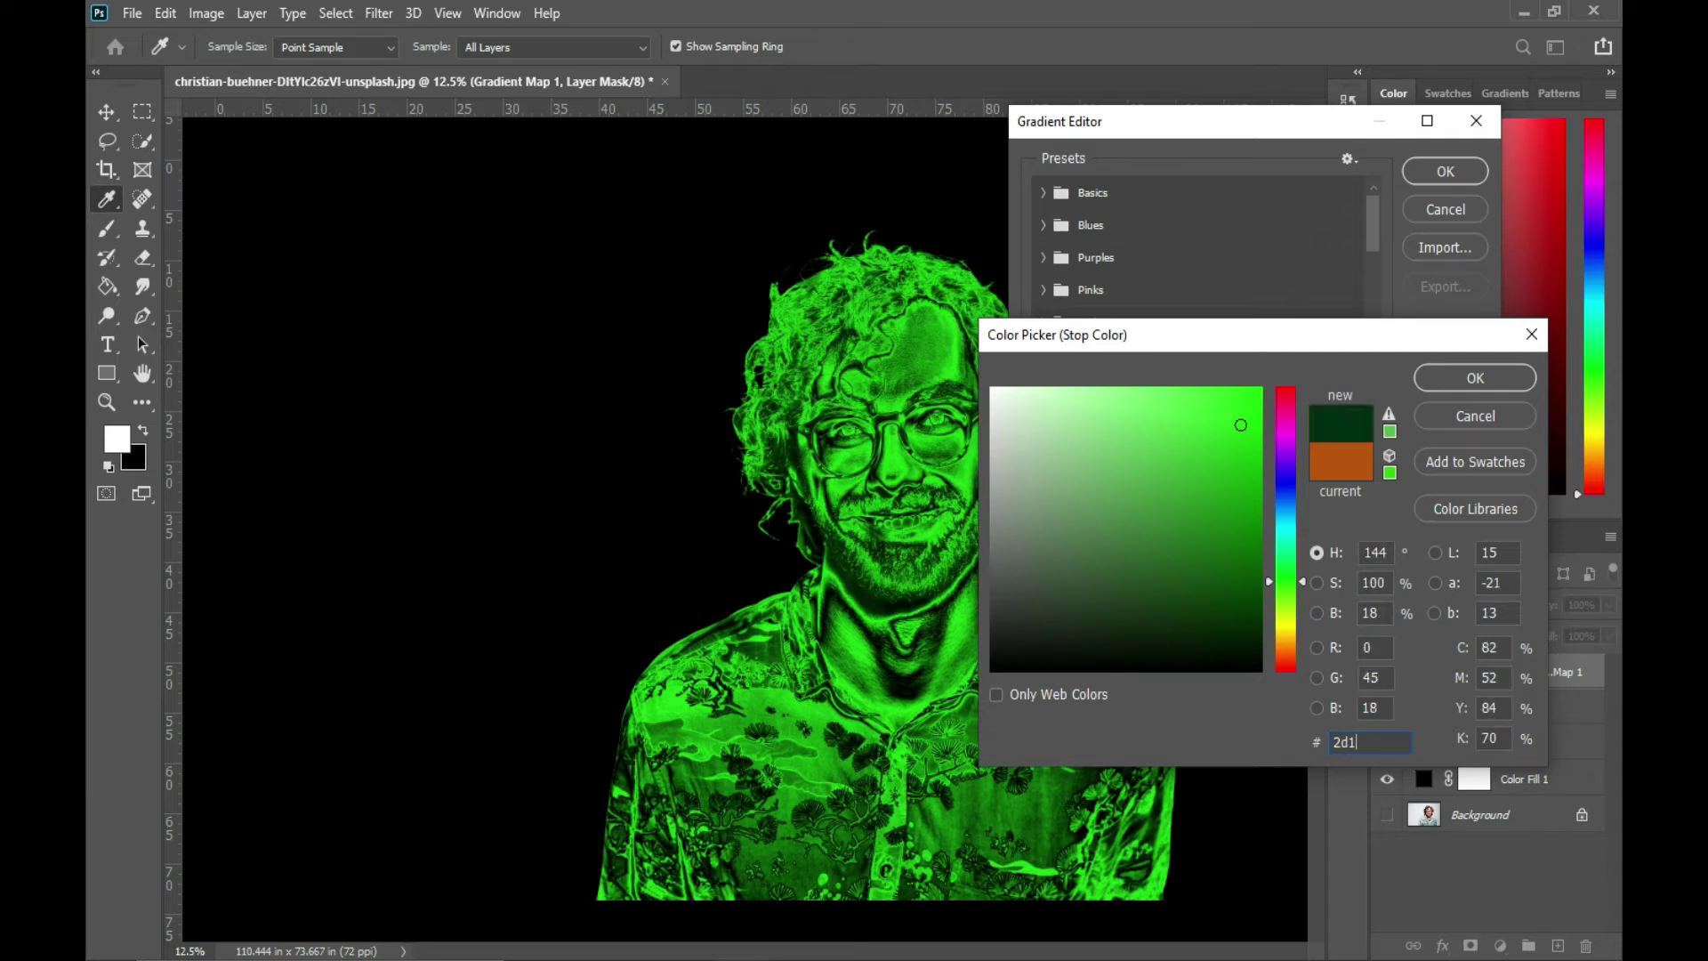
pyautogui.click(1441, 376)
# - Add a middle color stop at 49% in the gradient and set its color to gold #c07e00
pyautogui.click(1249, 532)
pyautogui.click(1247, 534)
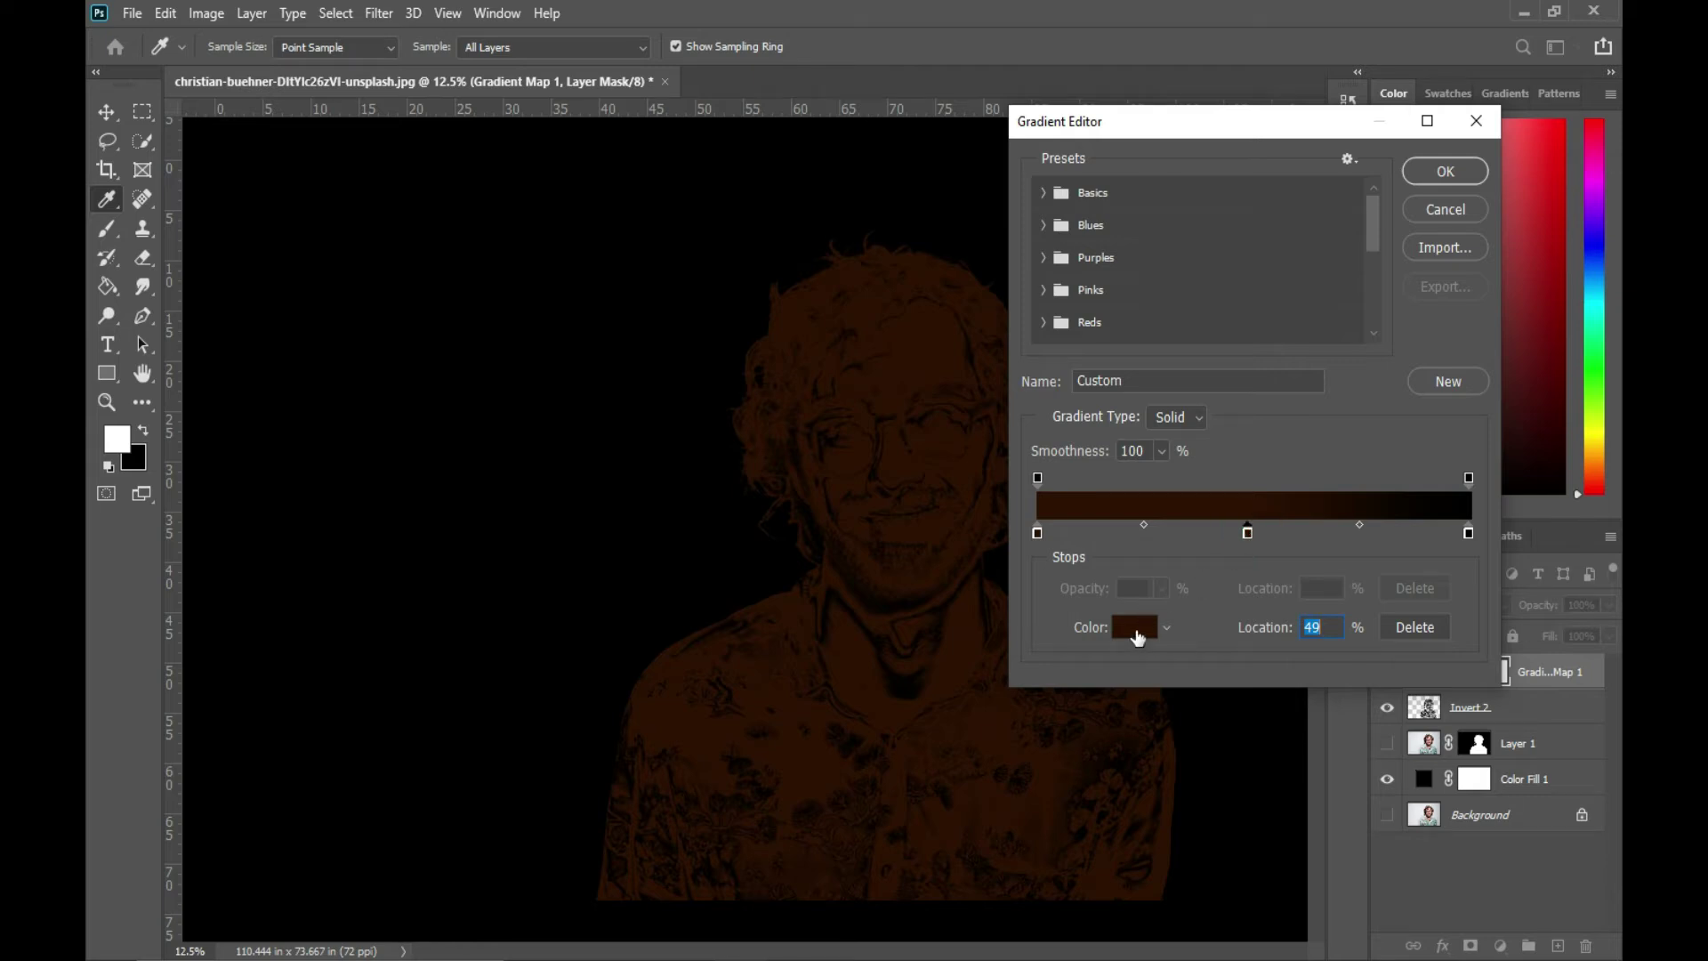
pyautogui.click(1137, 628)
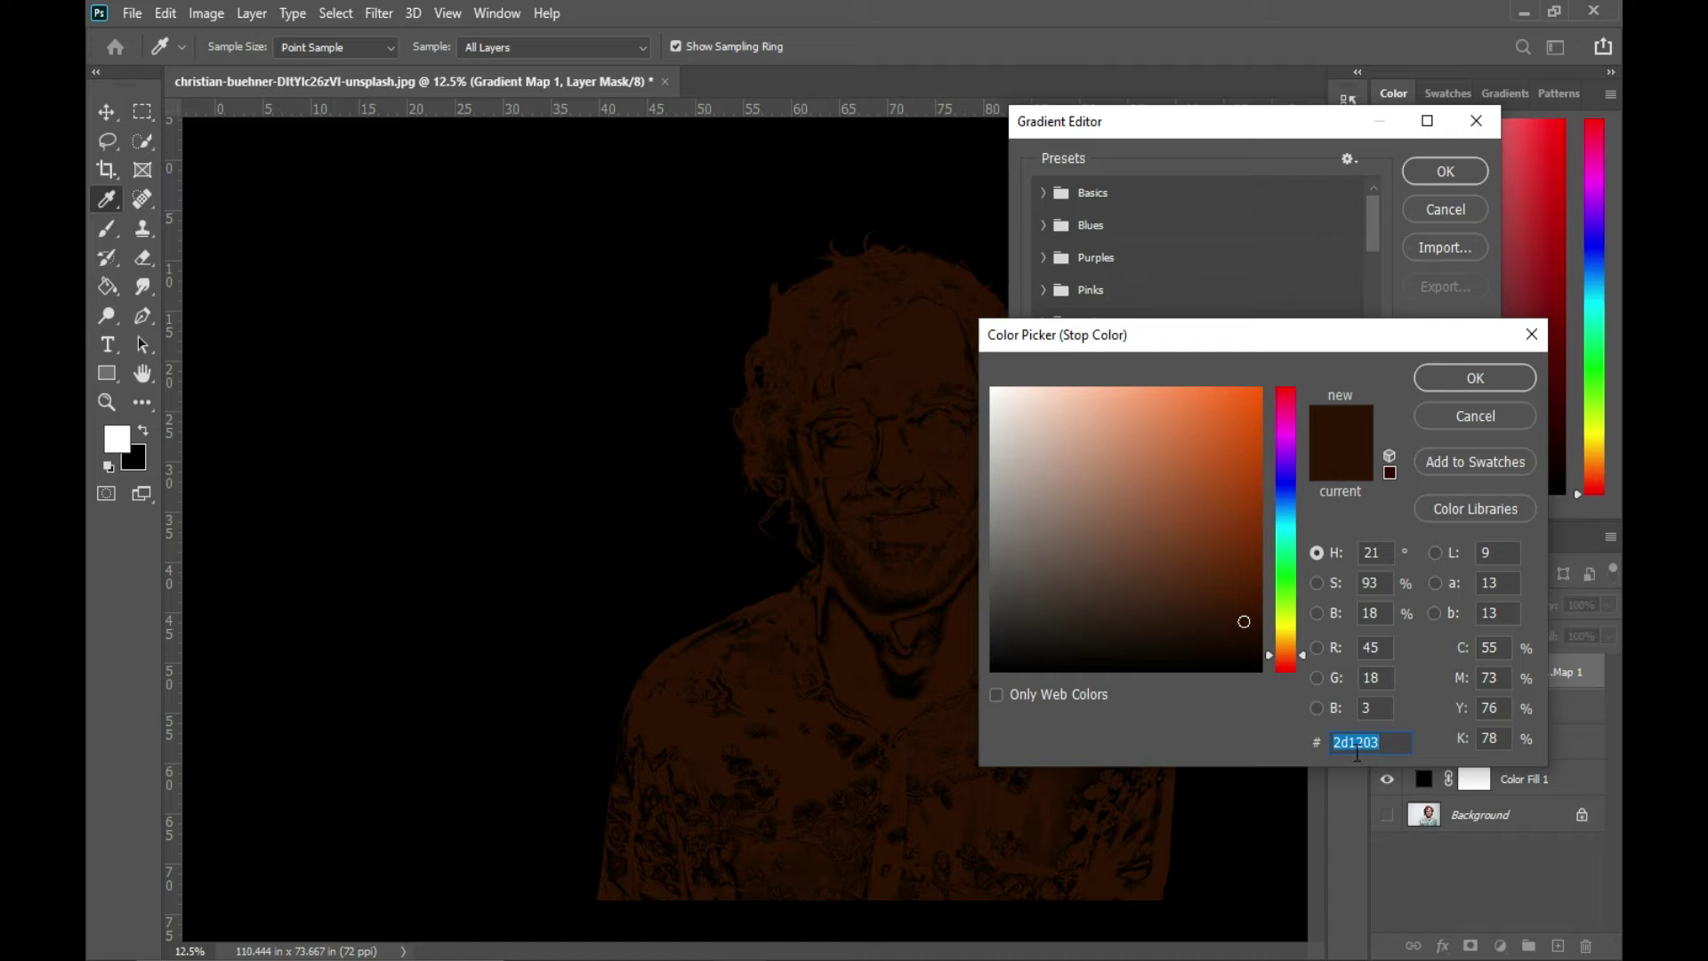
pyautogui.write('c0')
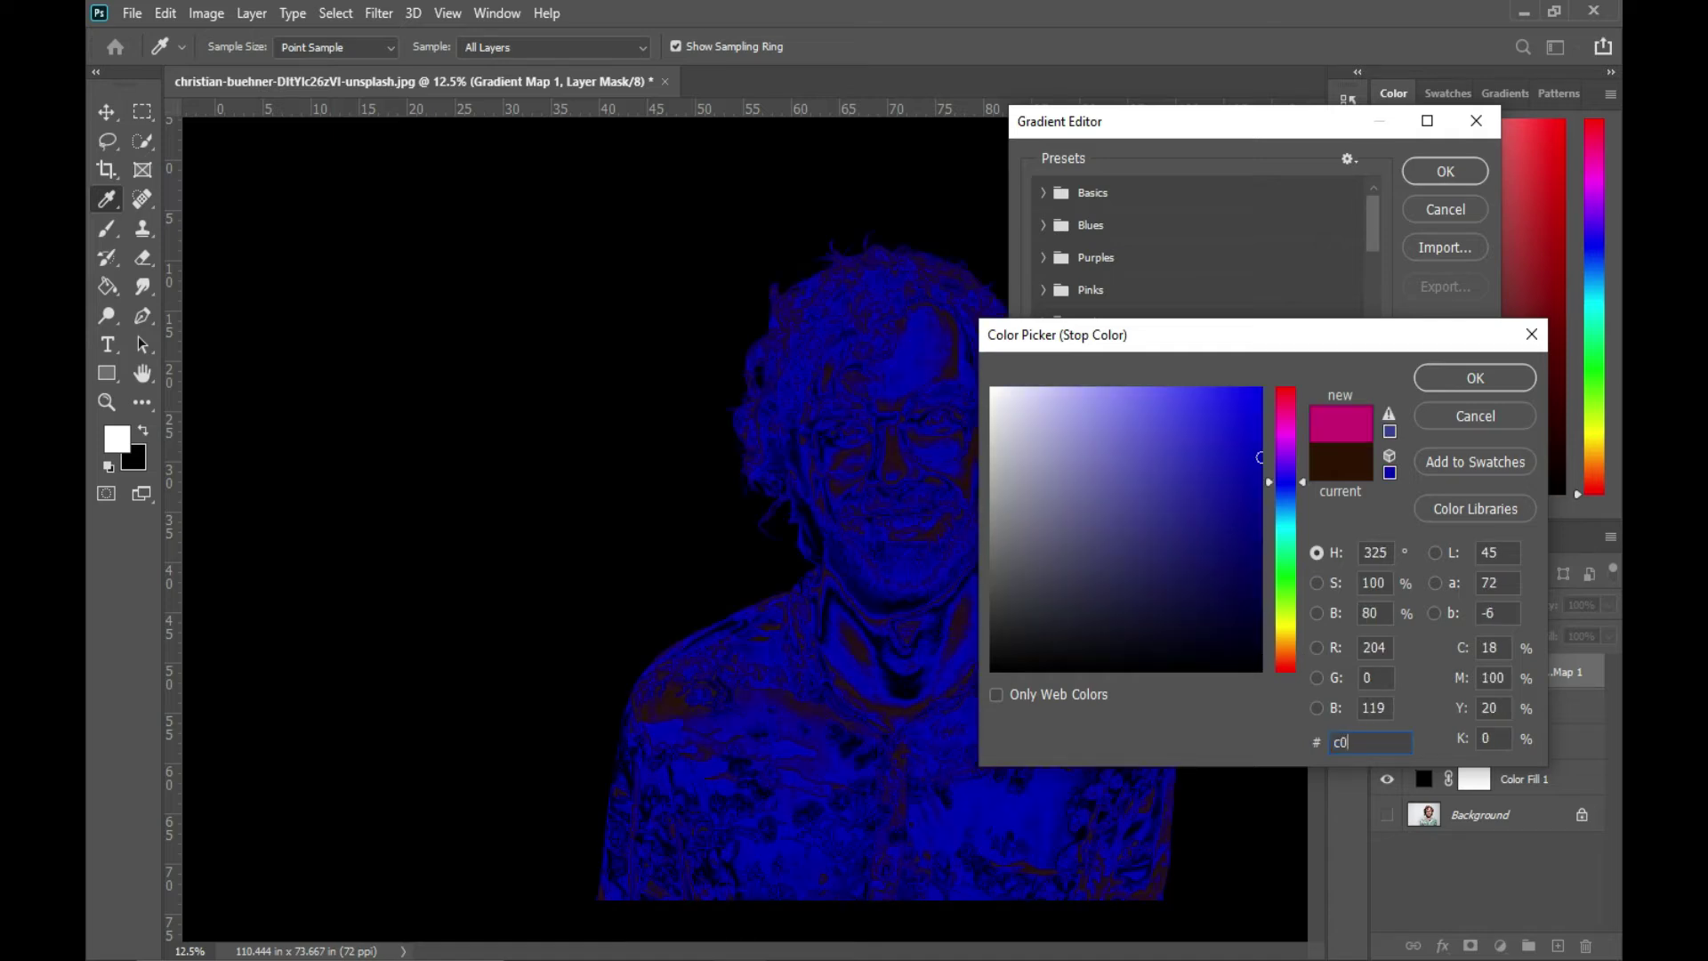
pyautogui.write('7e00')
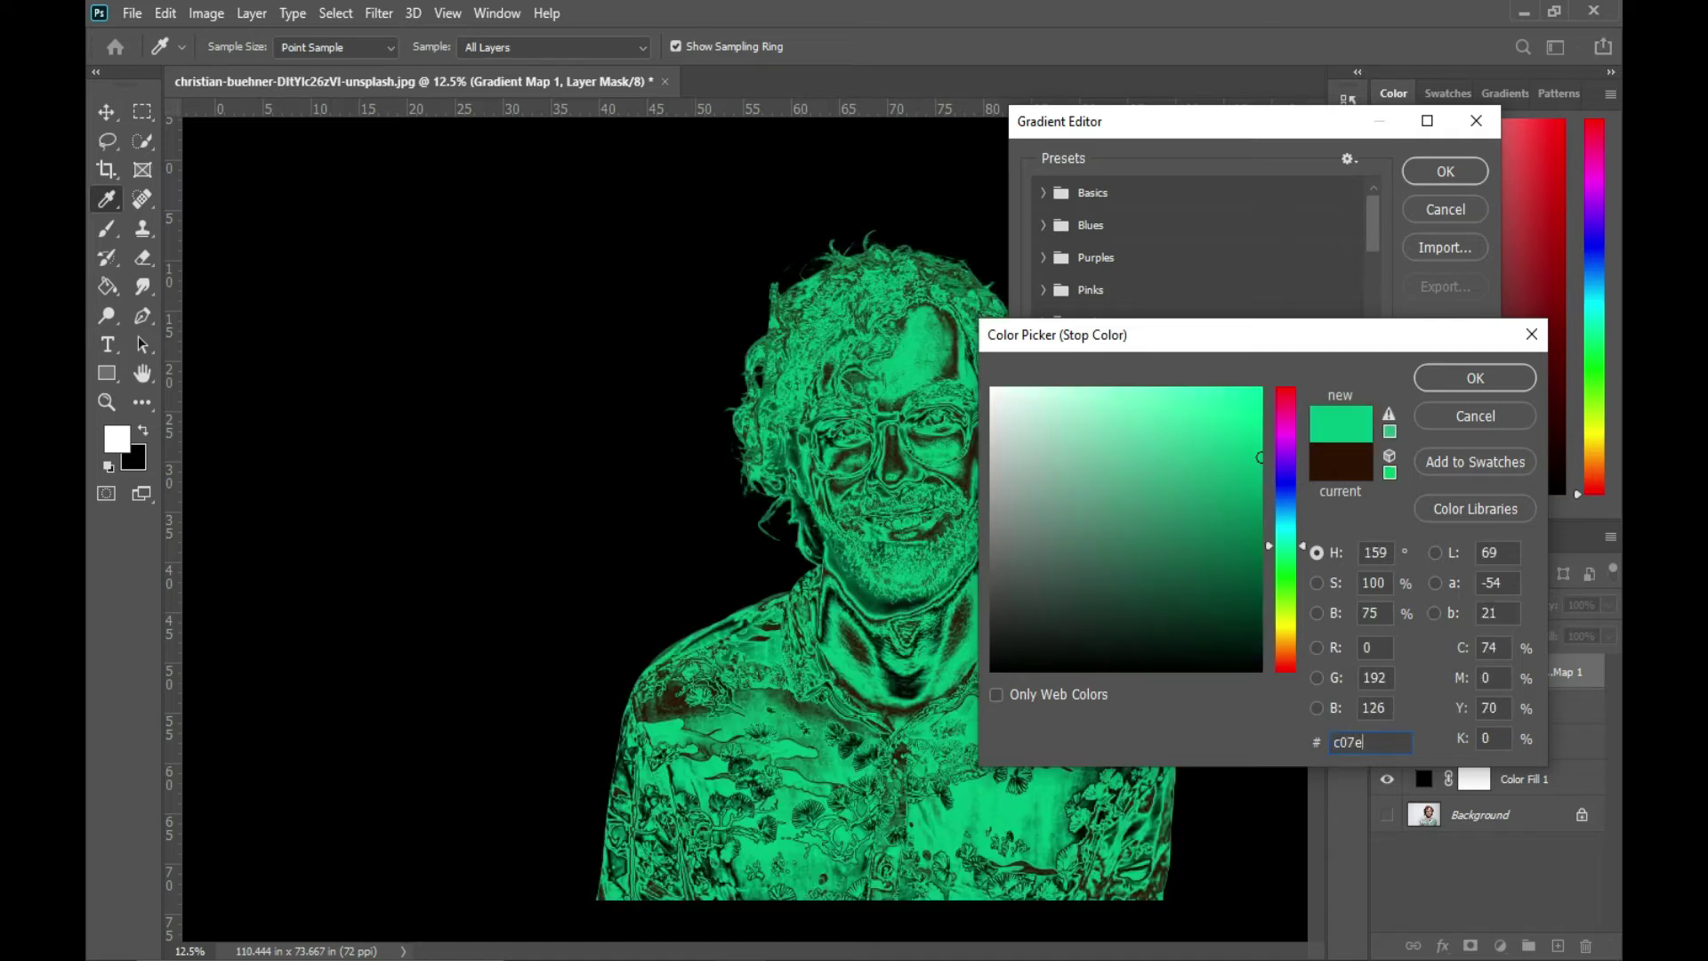
pyautogui.click(1475, 378)
# - Set the gradient's end color stop to pale yellow #f7e4a3 and apply the edited gradient
pyautogui.click(1463, 532)
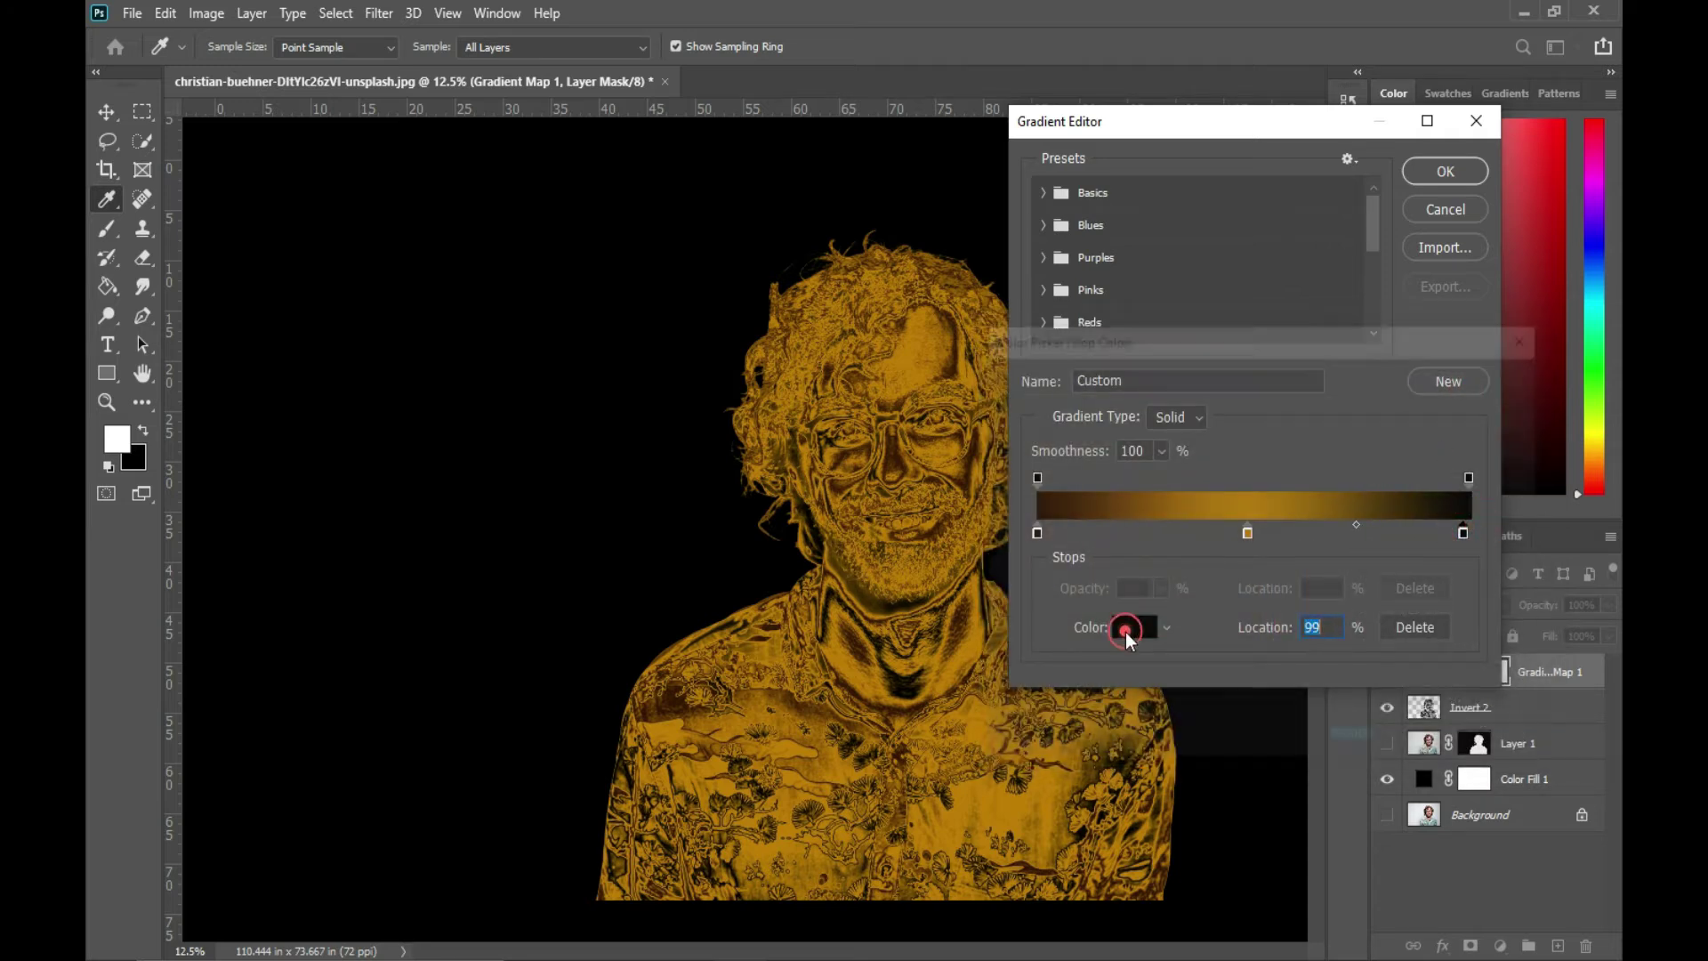
pyautogui.click(1126, 627)
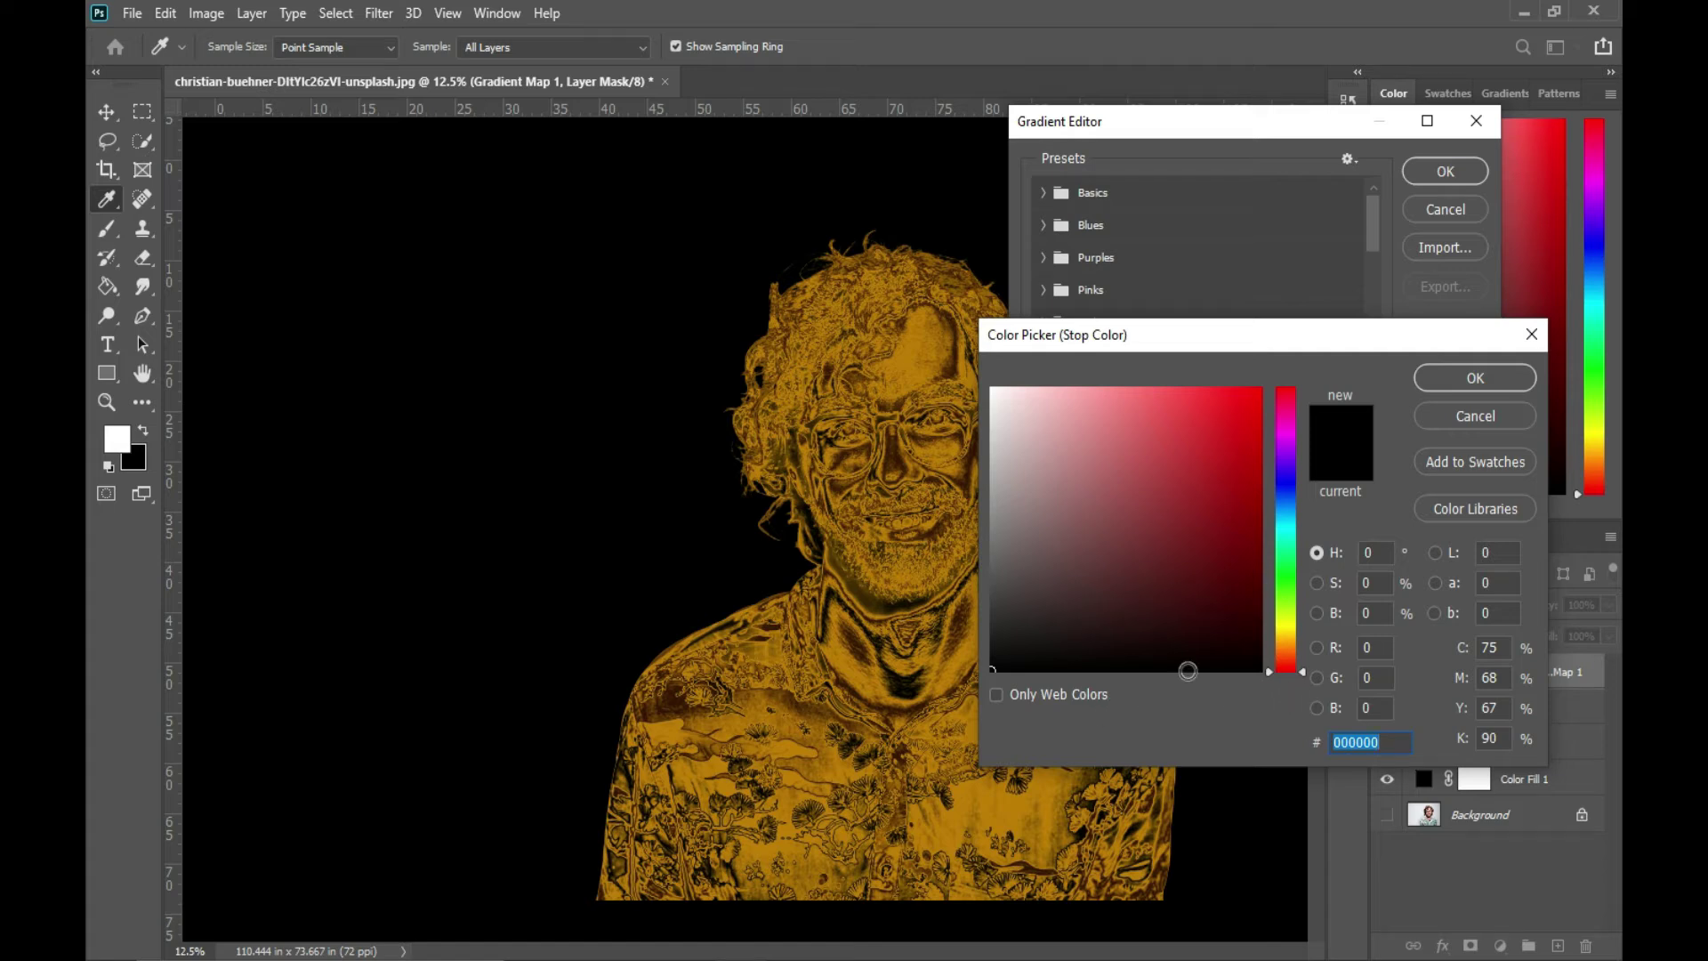
pyautogui.write('f7')
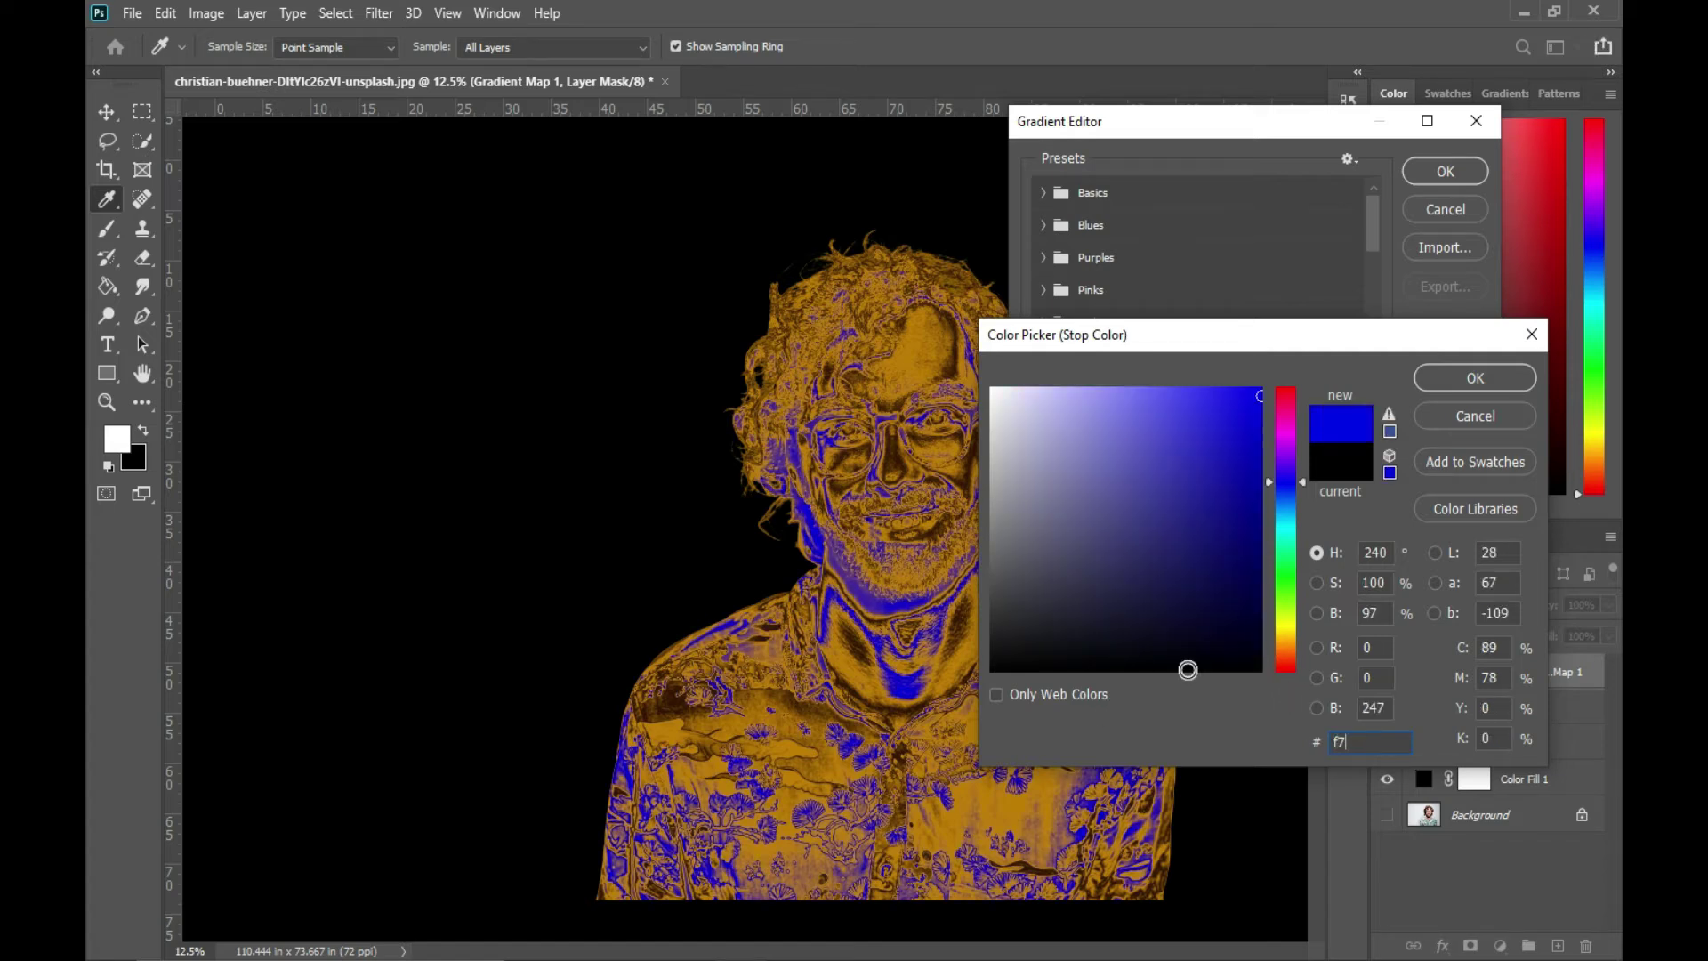
pyautogui.write('e4')
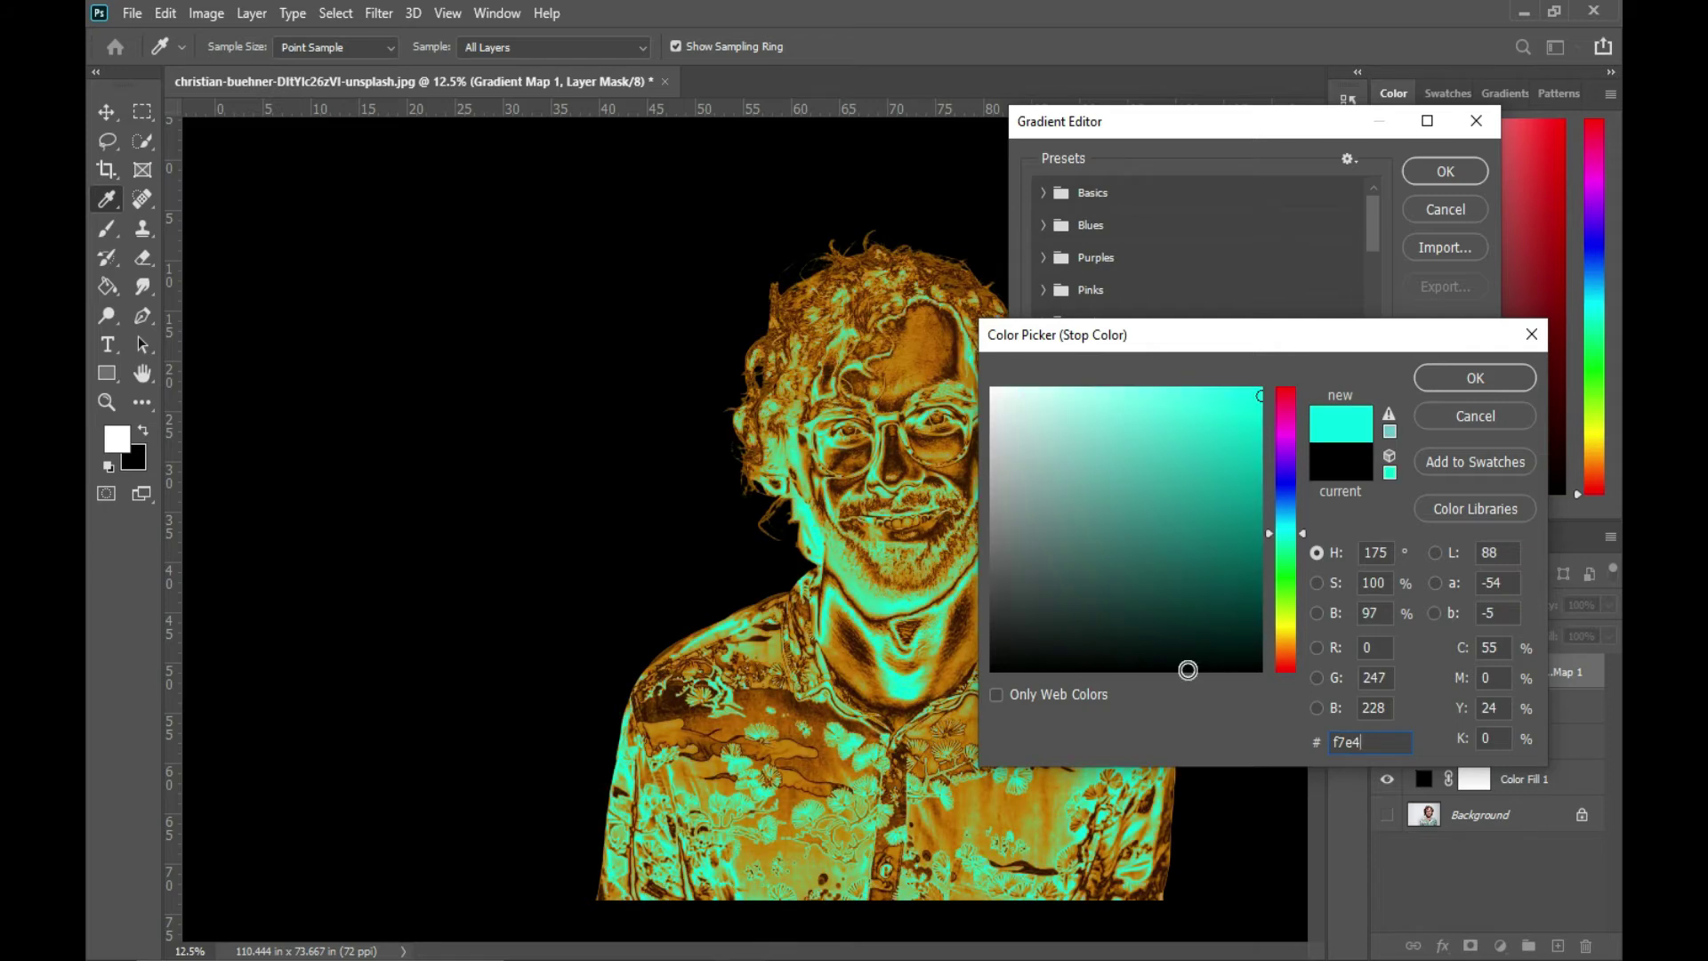
pyautogui.write('a3')
pyautogui.click(1492, 383)
pyautogui.click(1463, 169)
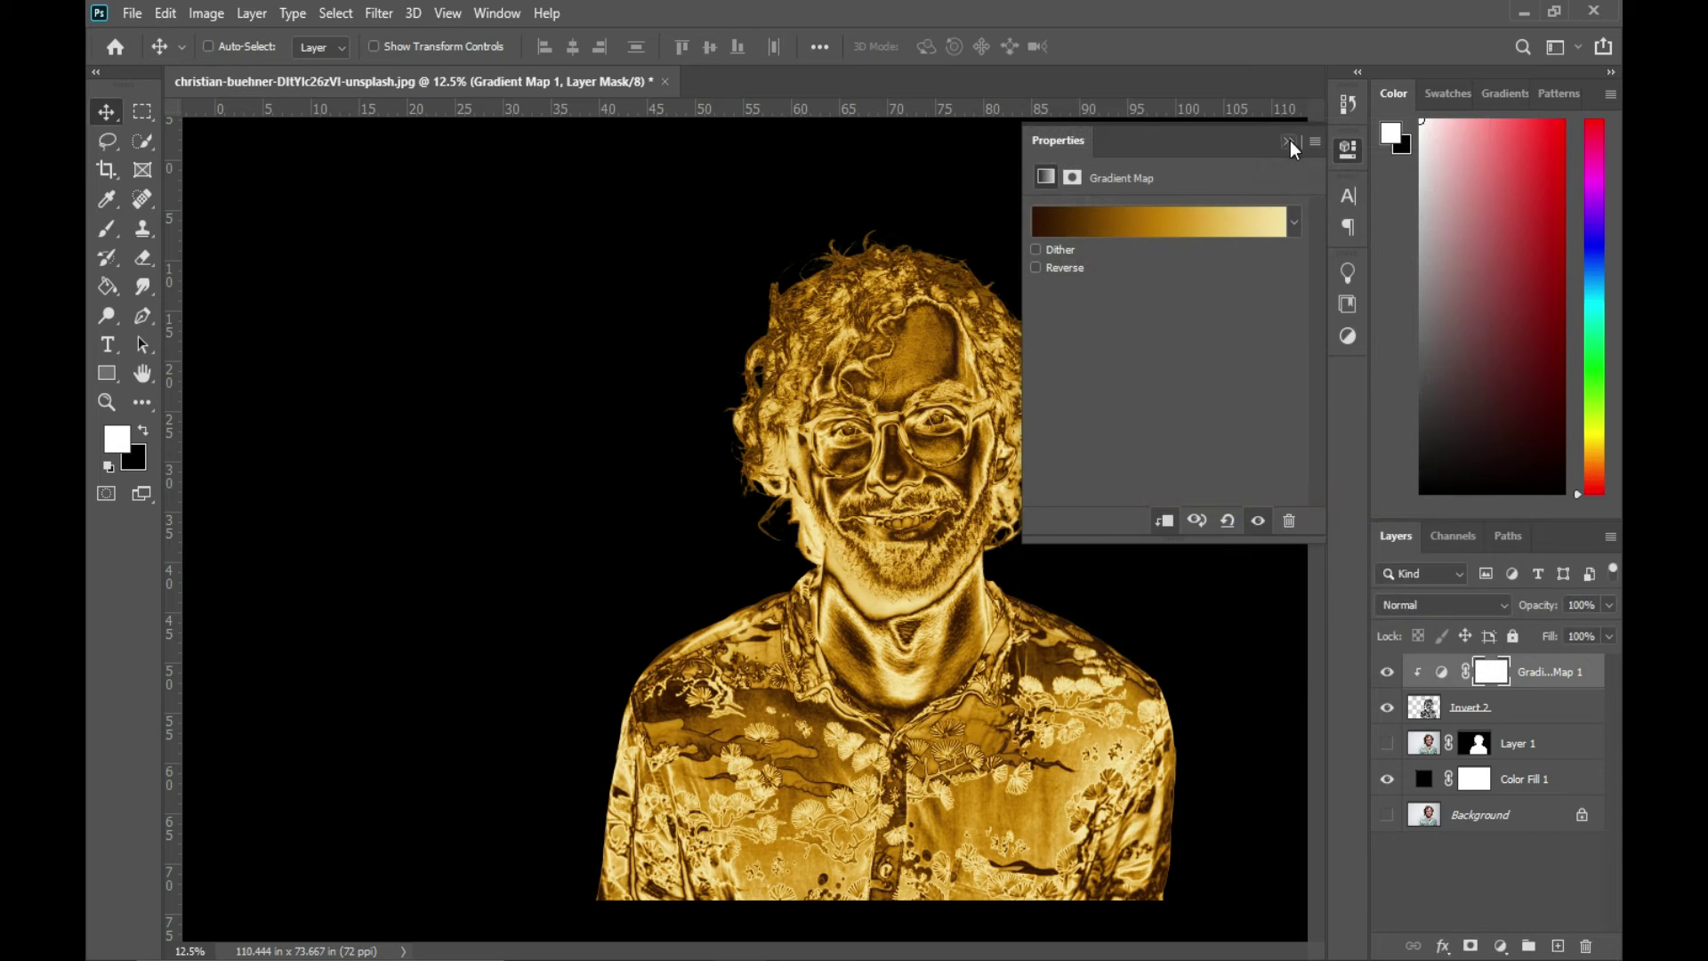
# - Merge the Gradient Map 1 adjustment and the Invert 2 layer into a single layer
pyautogui.click(1288, 142)
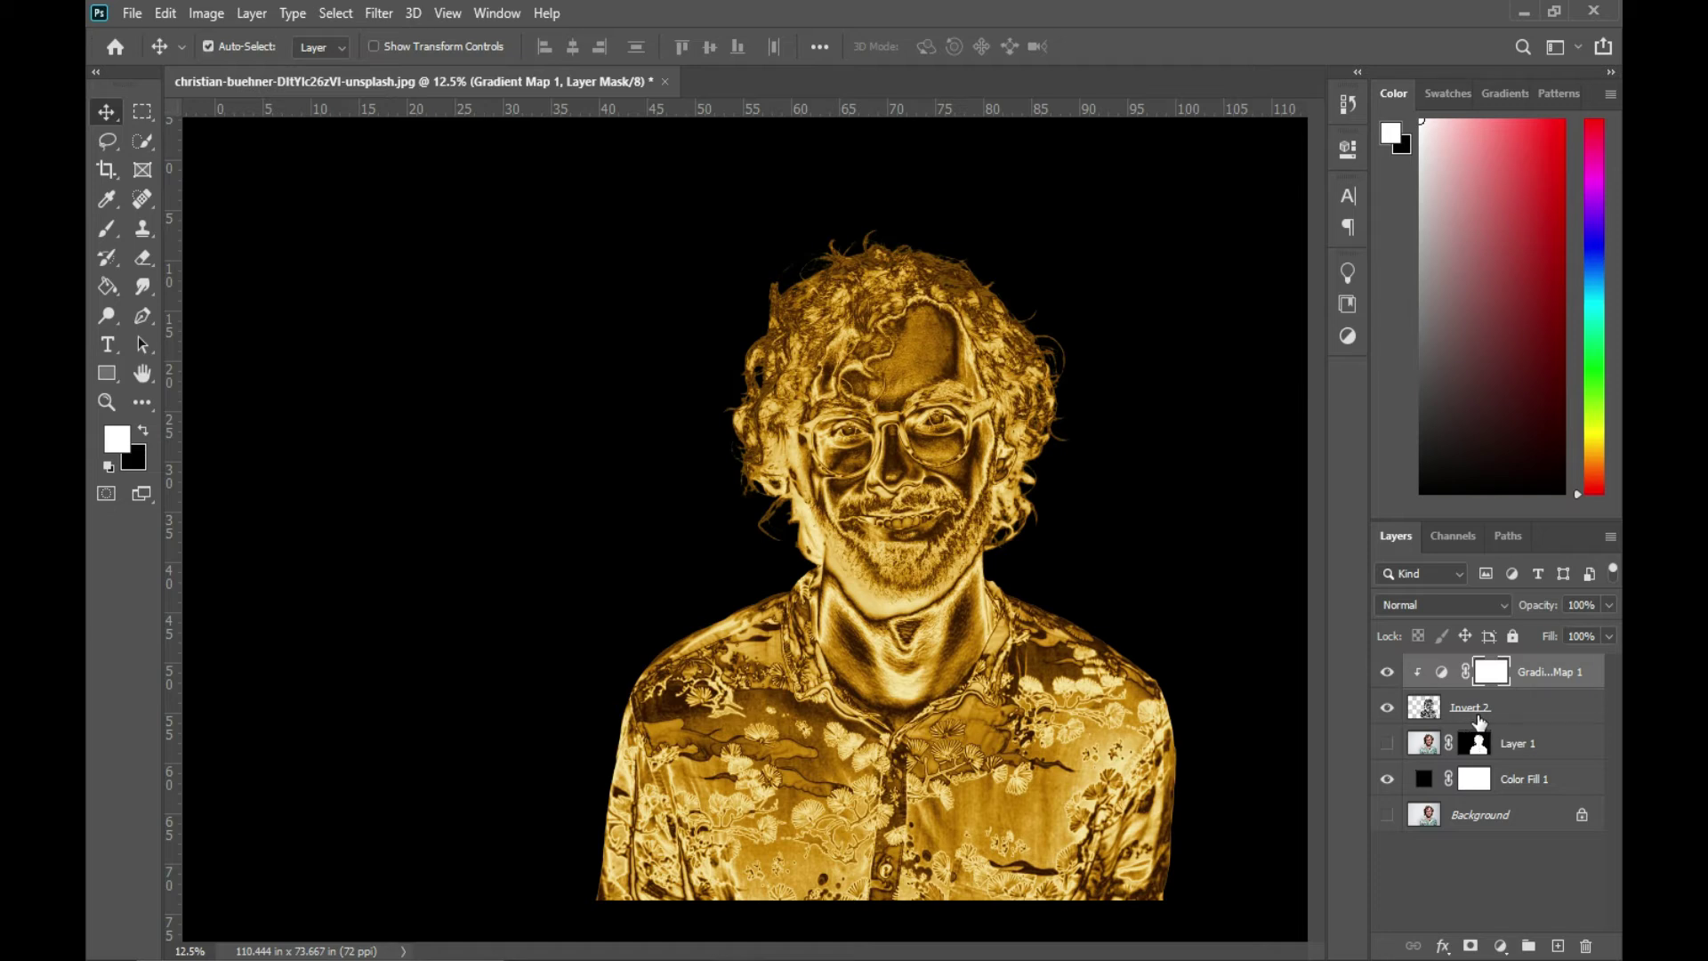
pyautogui.click(1514, 713)
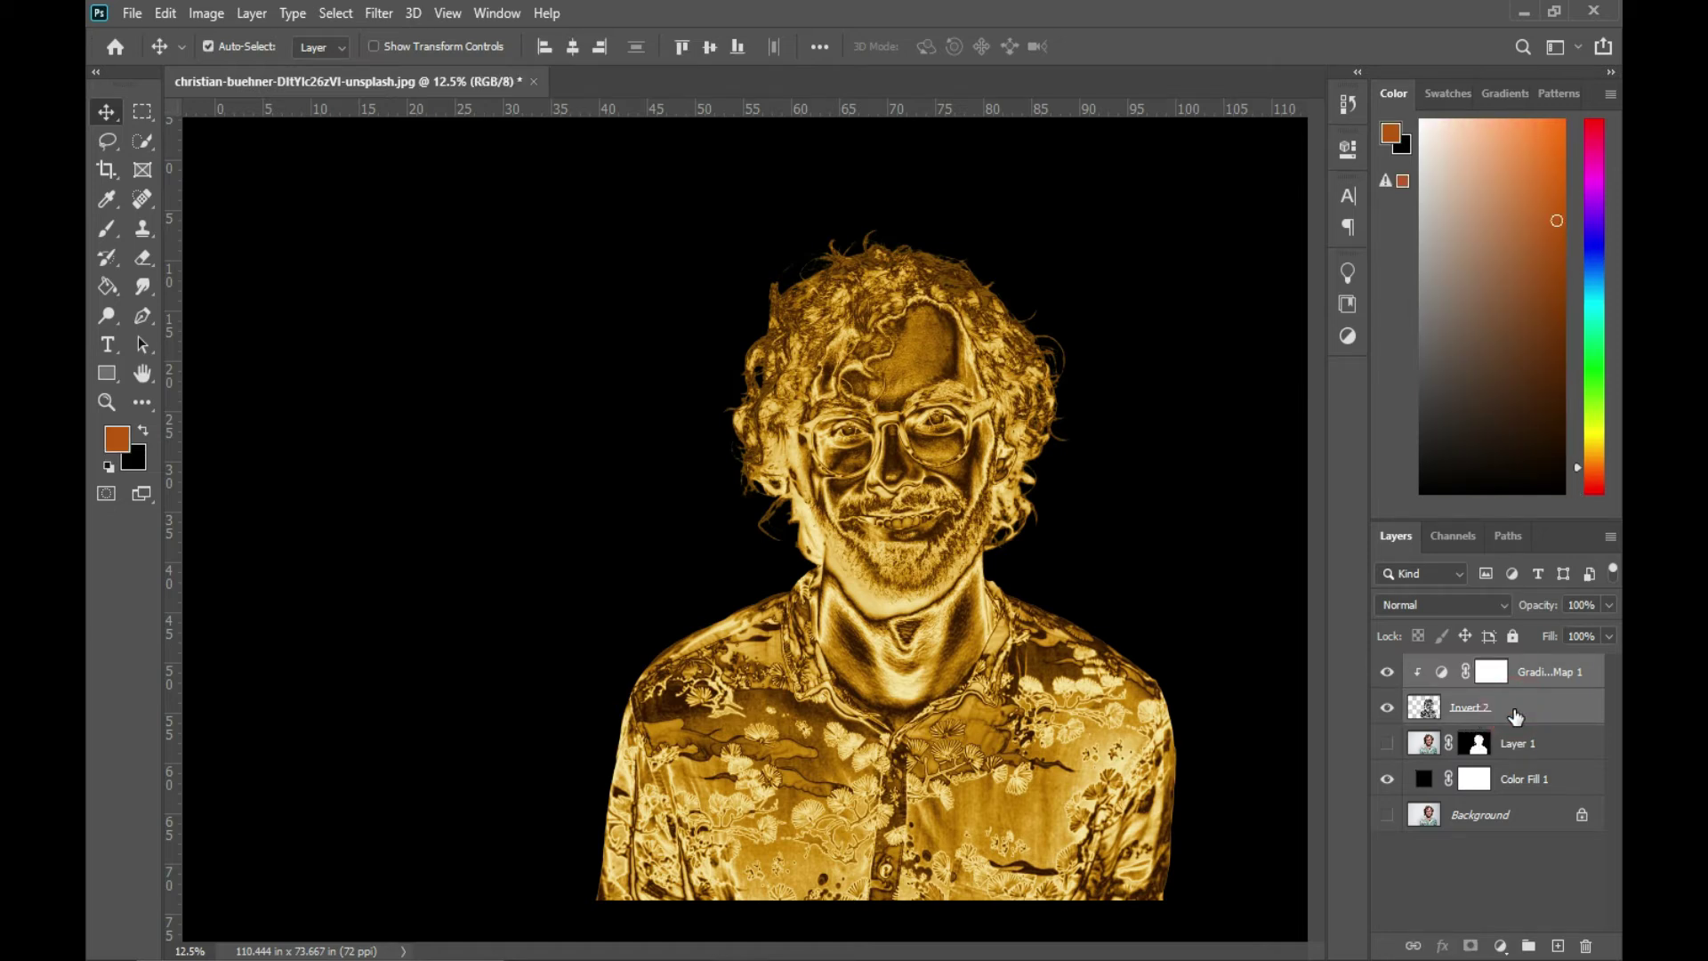
pyautogui.hotkey('ctrl', 'e')
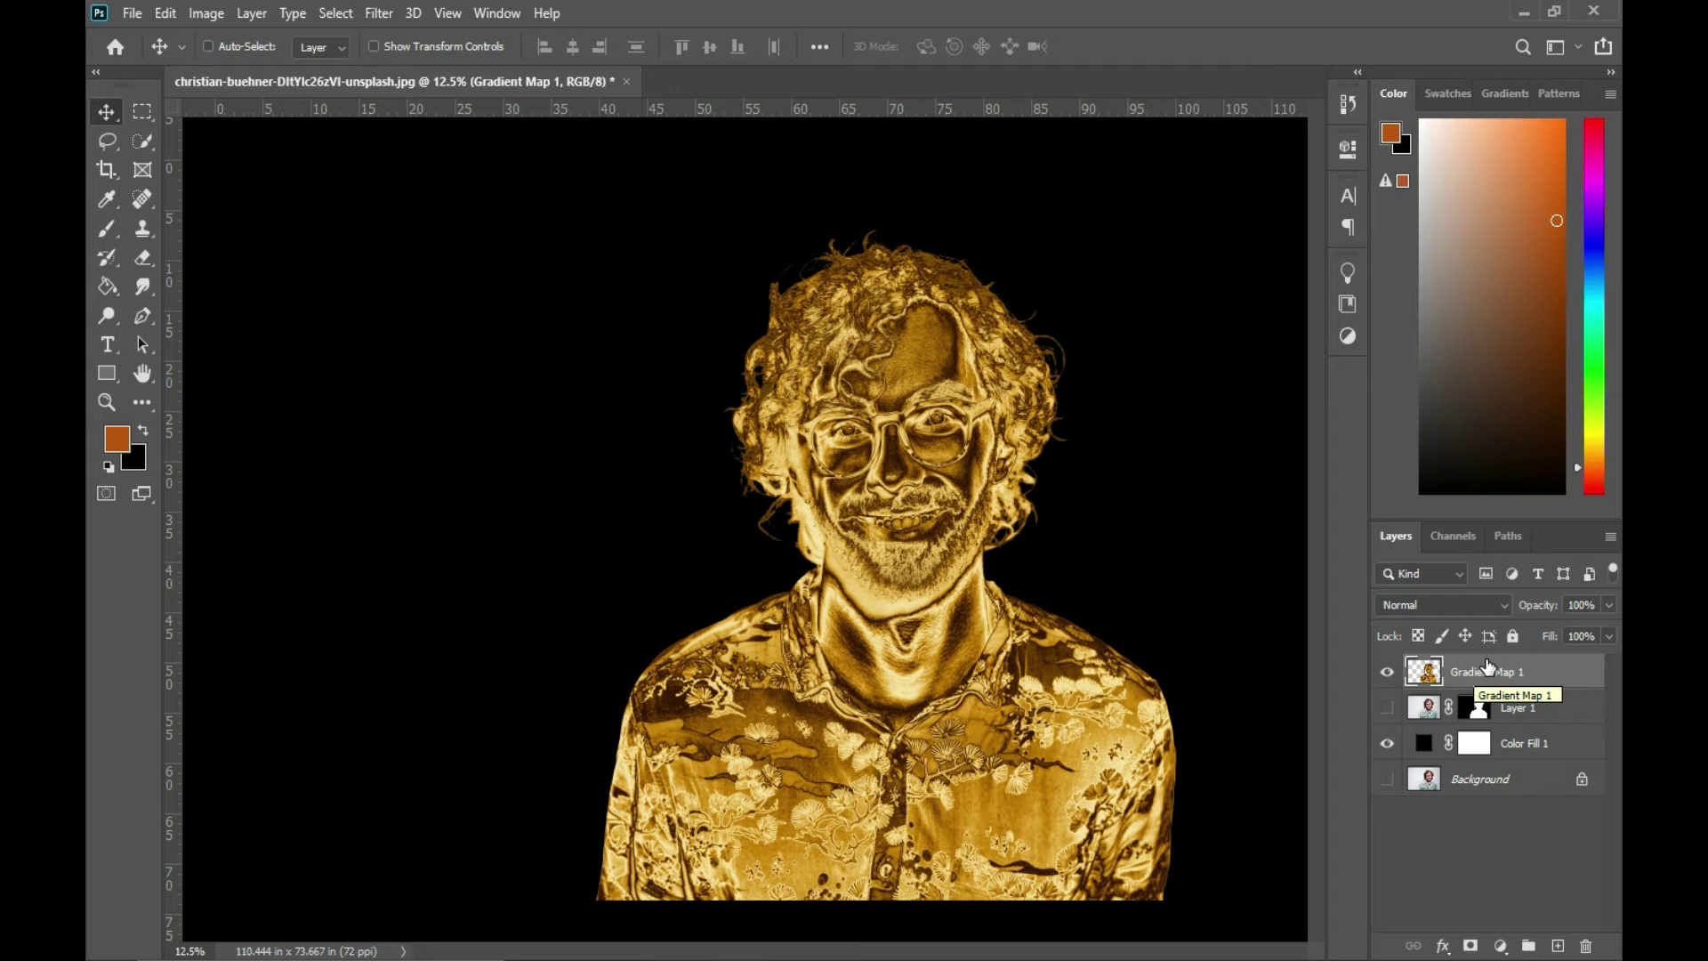
# - Apply a Surface Blur to the merged Gradient Map 1 layer with radius 10 pixels and threshold 20 levels
pyautogui.click(390, 11)
pyautogui.moveTo(466, 268)
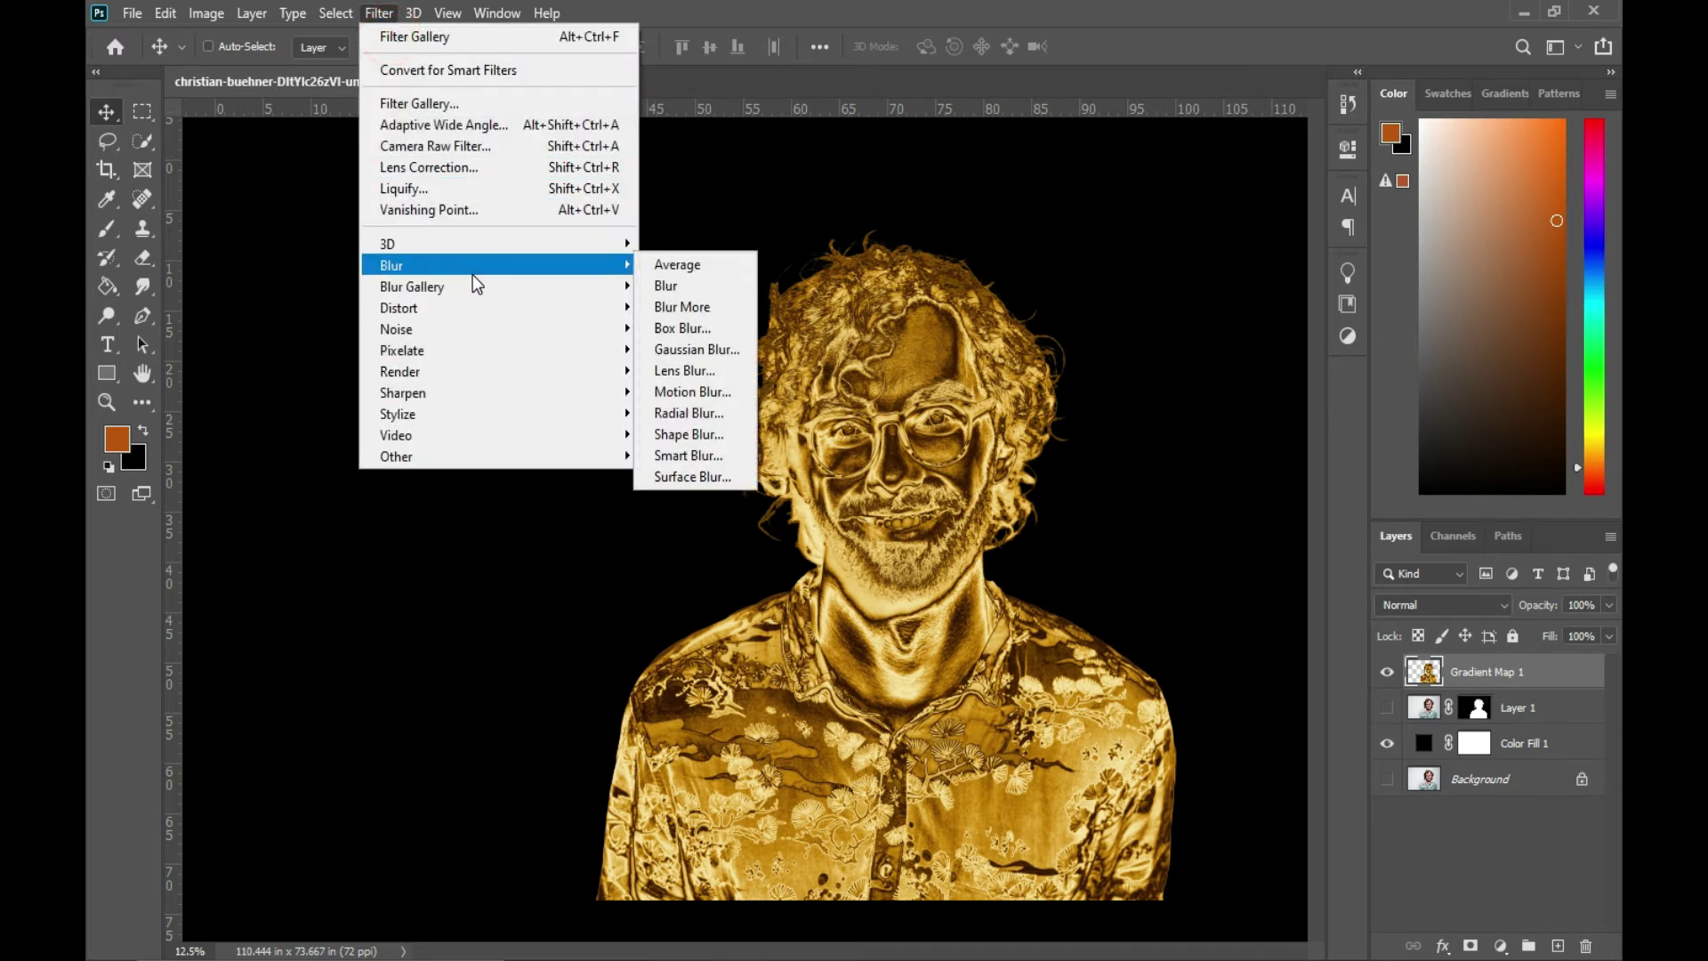
pyautogui.click(672, 477)
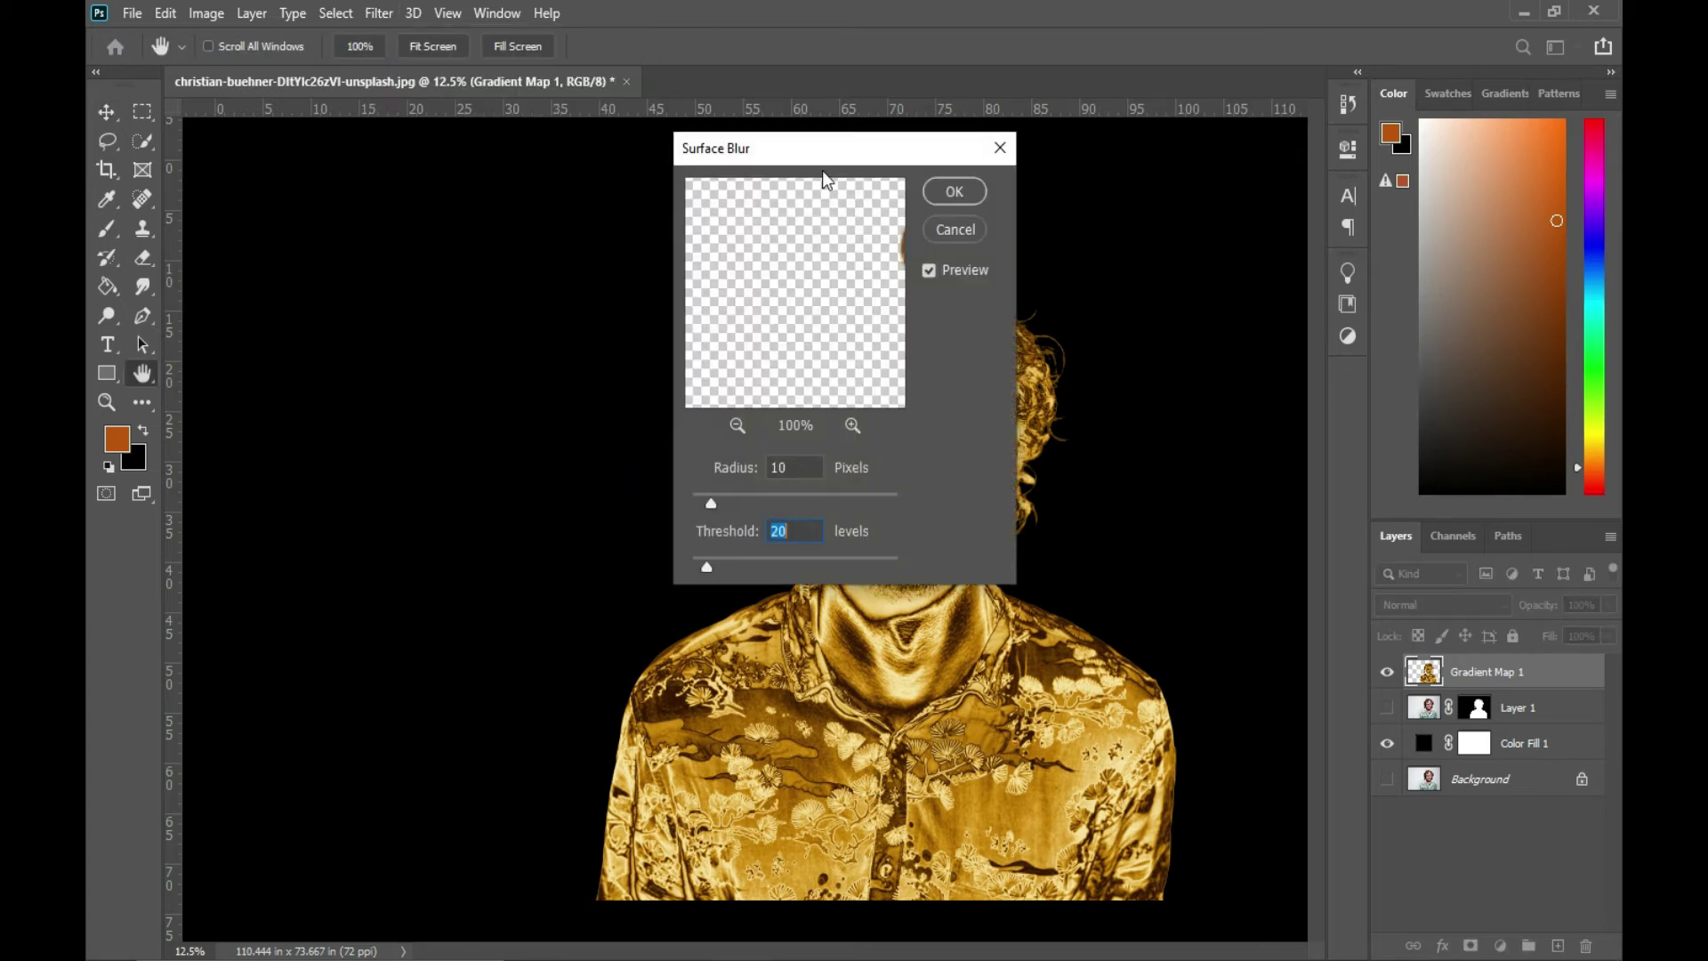
pyautogui.moveTo(834, 303); pyautogui.dragTo(792, 396)
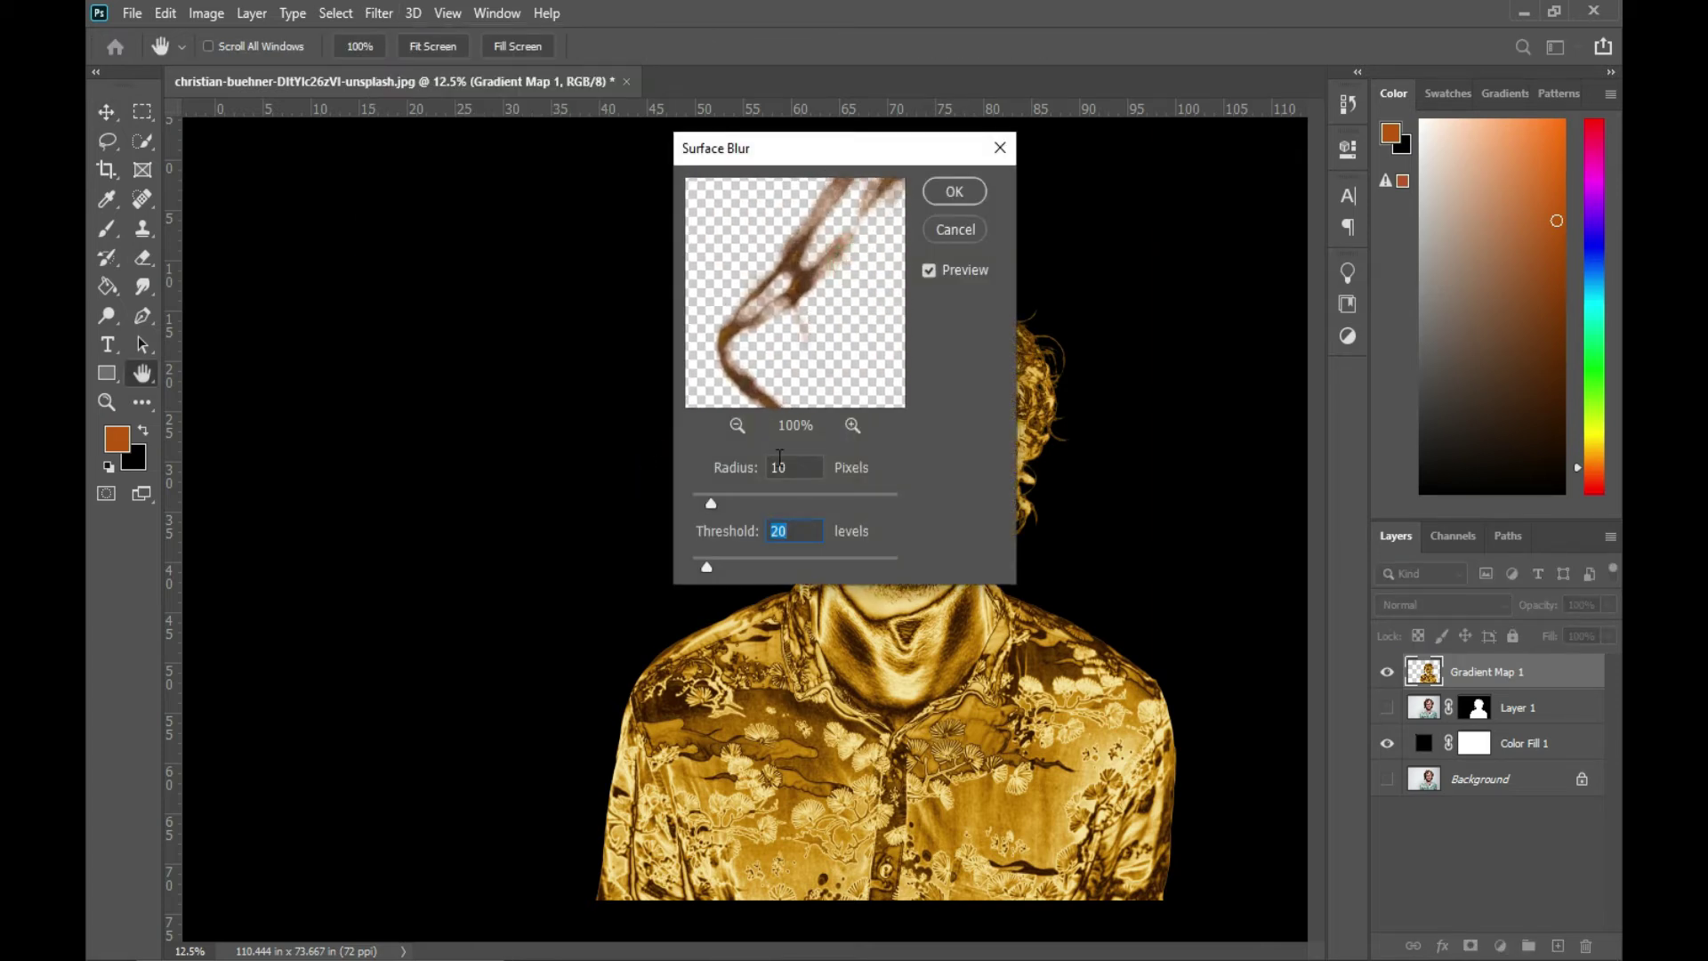
pyautogui.click(737, 426)
pyautogui.click(738, 426)
pyautogui.click(737, 426)
pyautogui.click(737, 426)
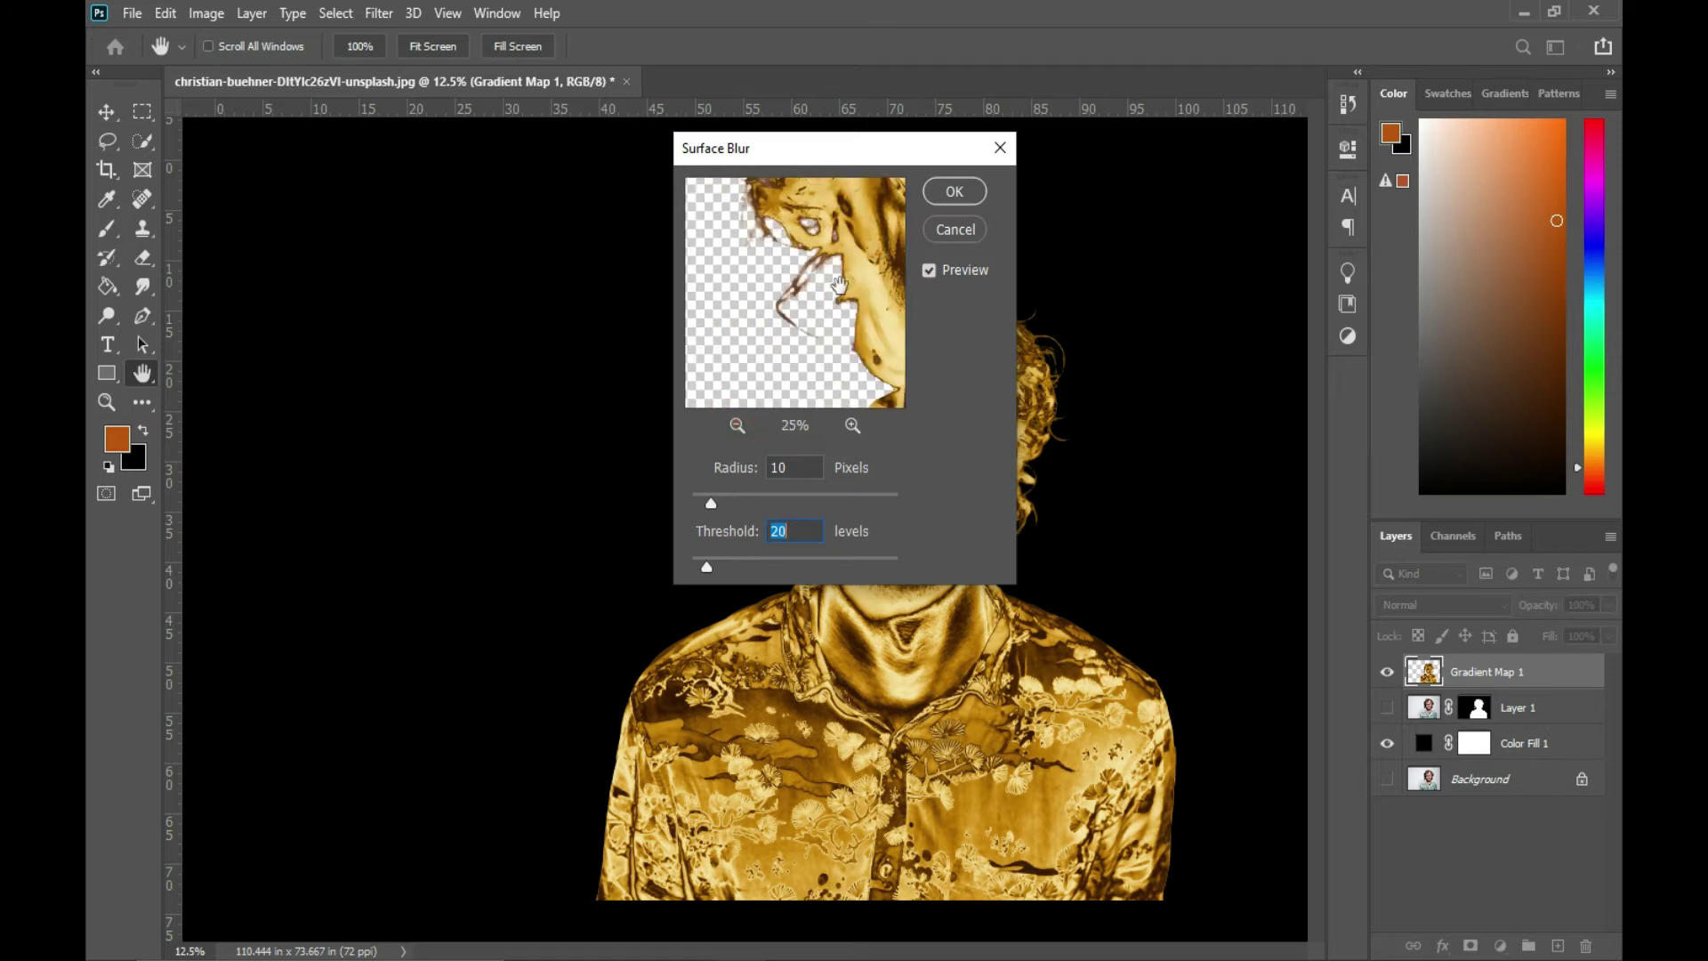
pyautogui.moveTo(806, 282); pyautogui.dragTo(804, 330)
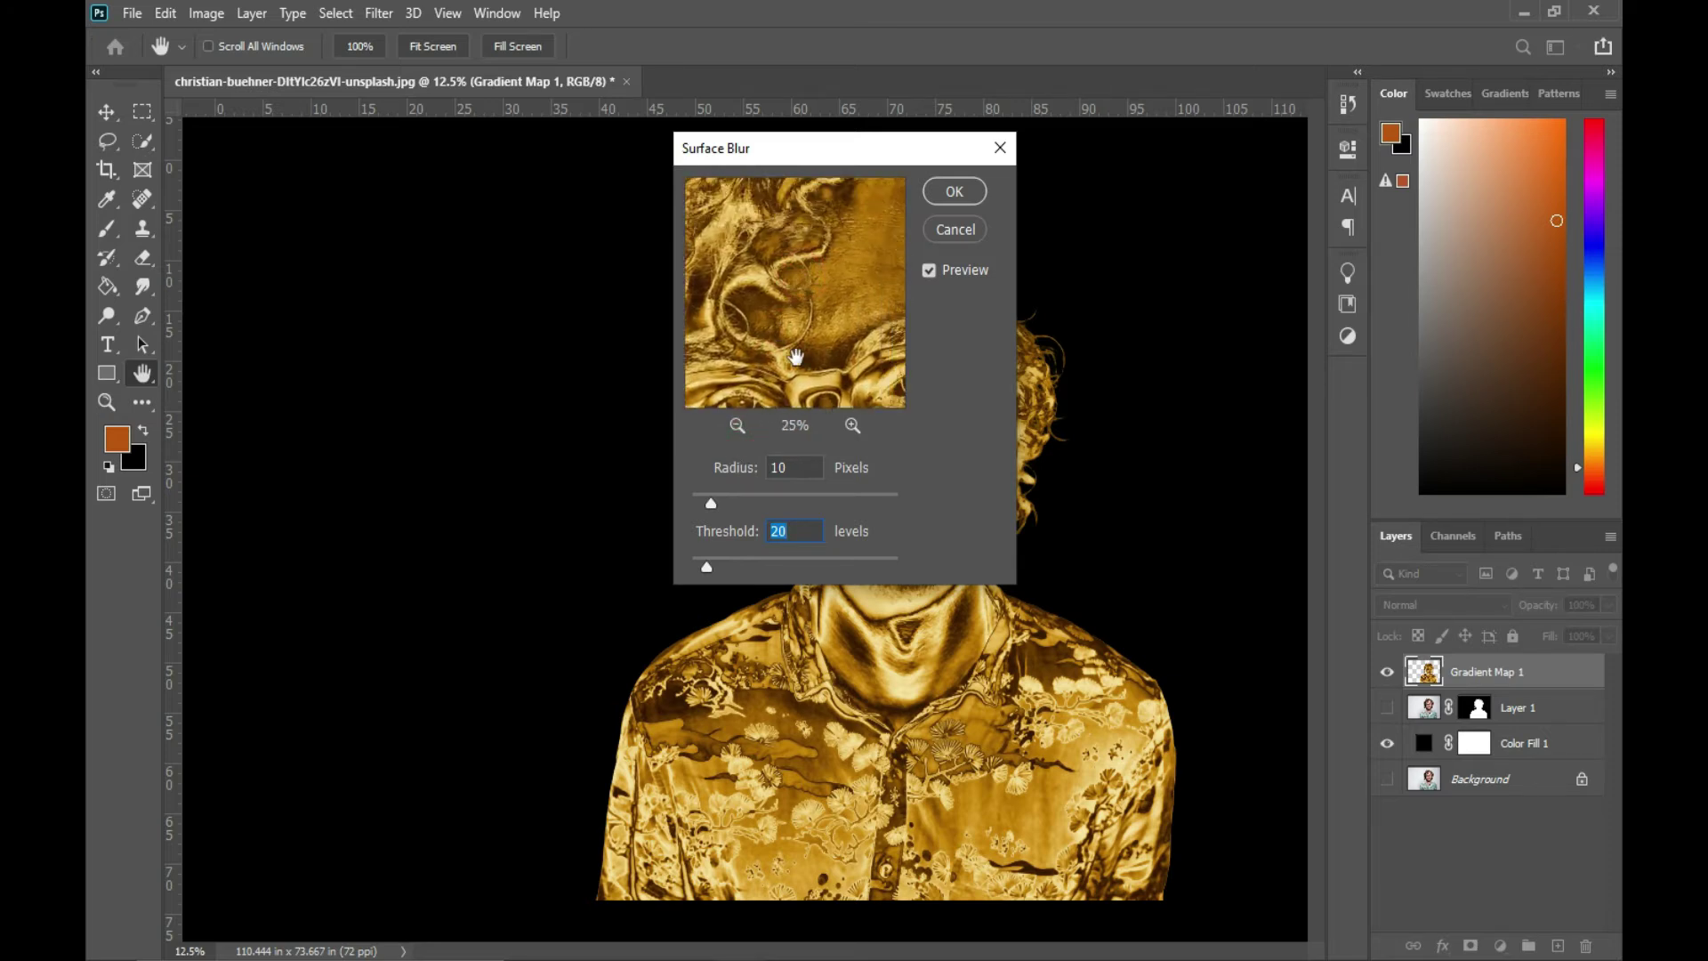
pyautogui.click(738, 426)
pyautogui.click(738, 426)
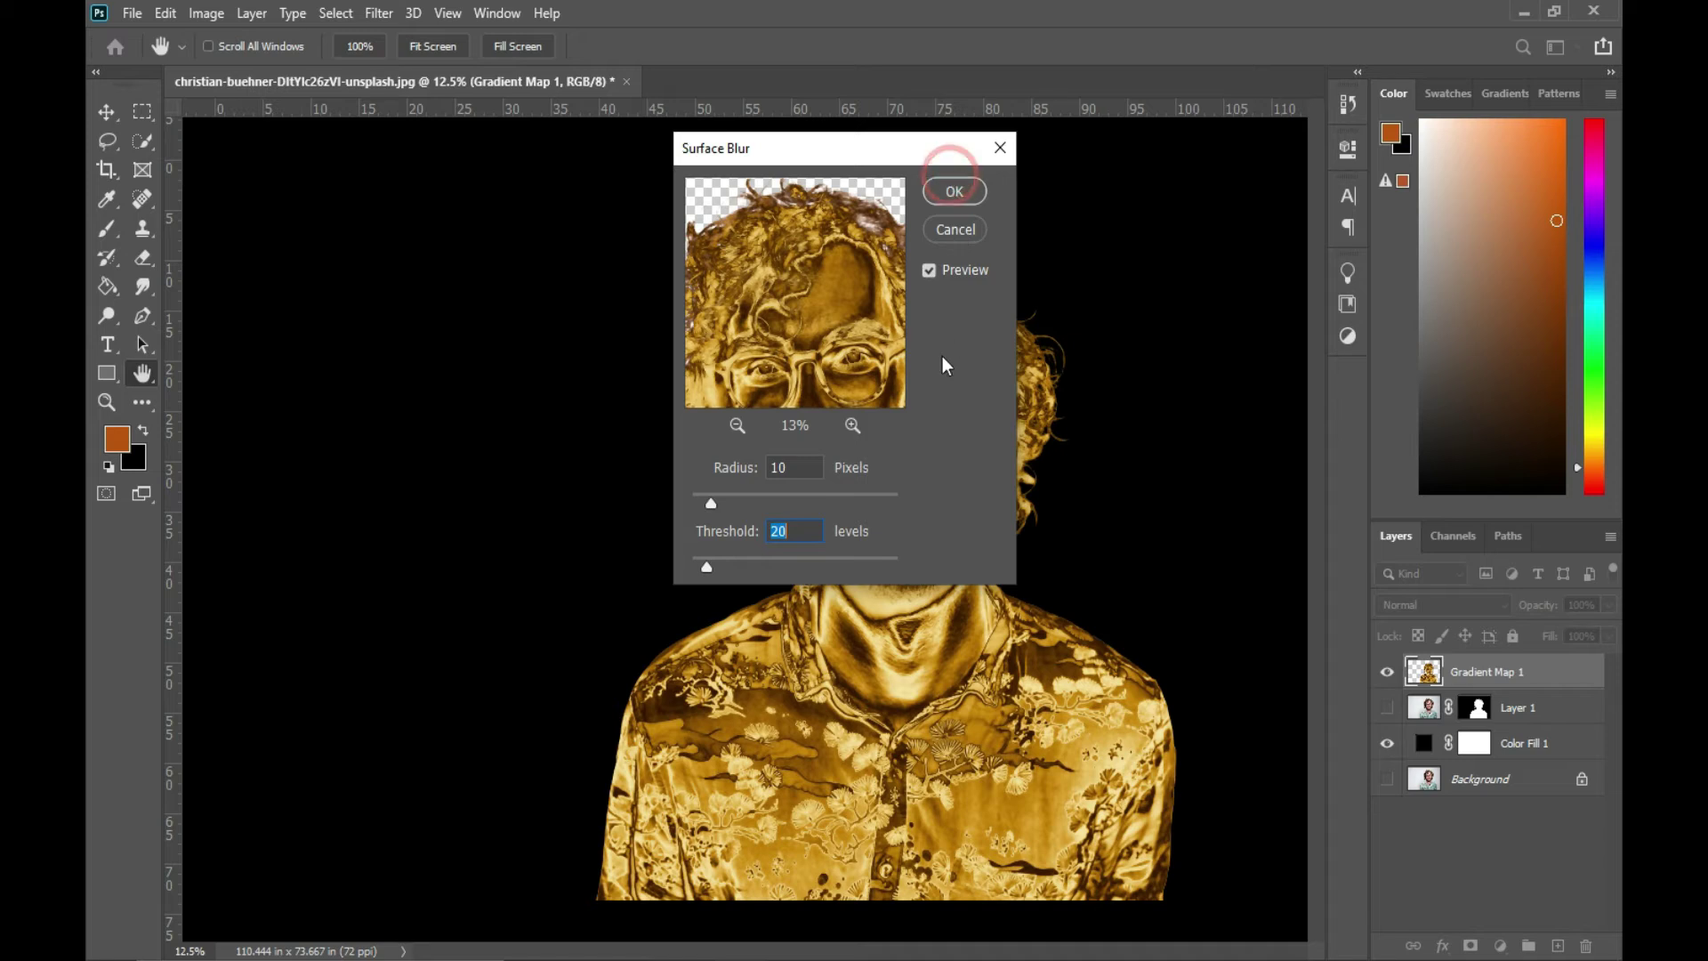
pyautogui.click(953, 191)
pyautogui.press('v')
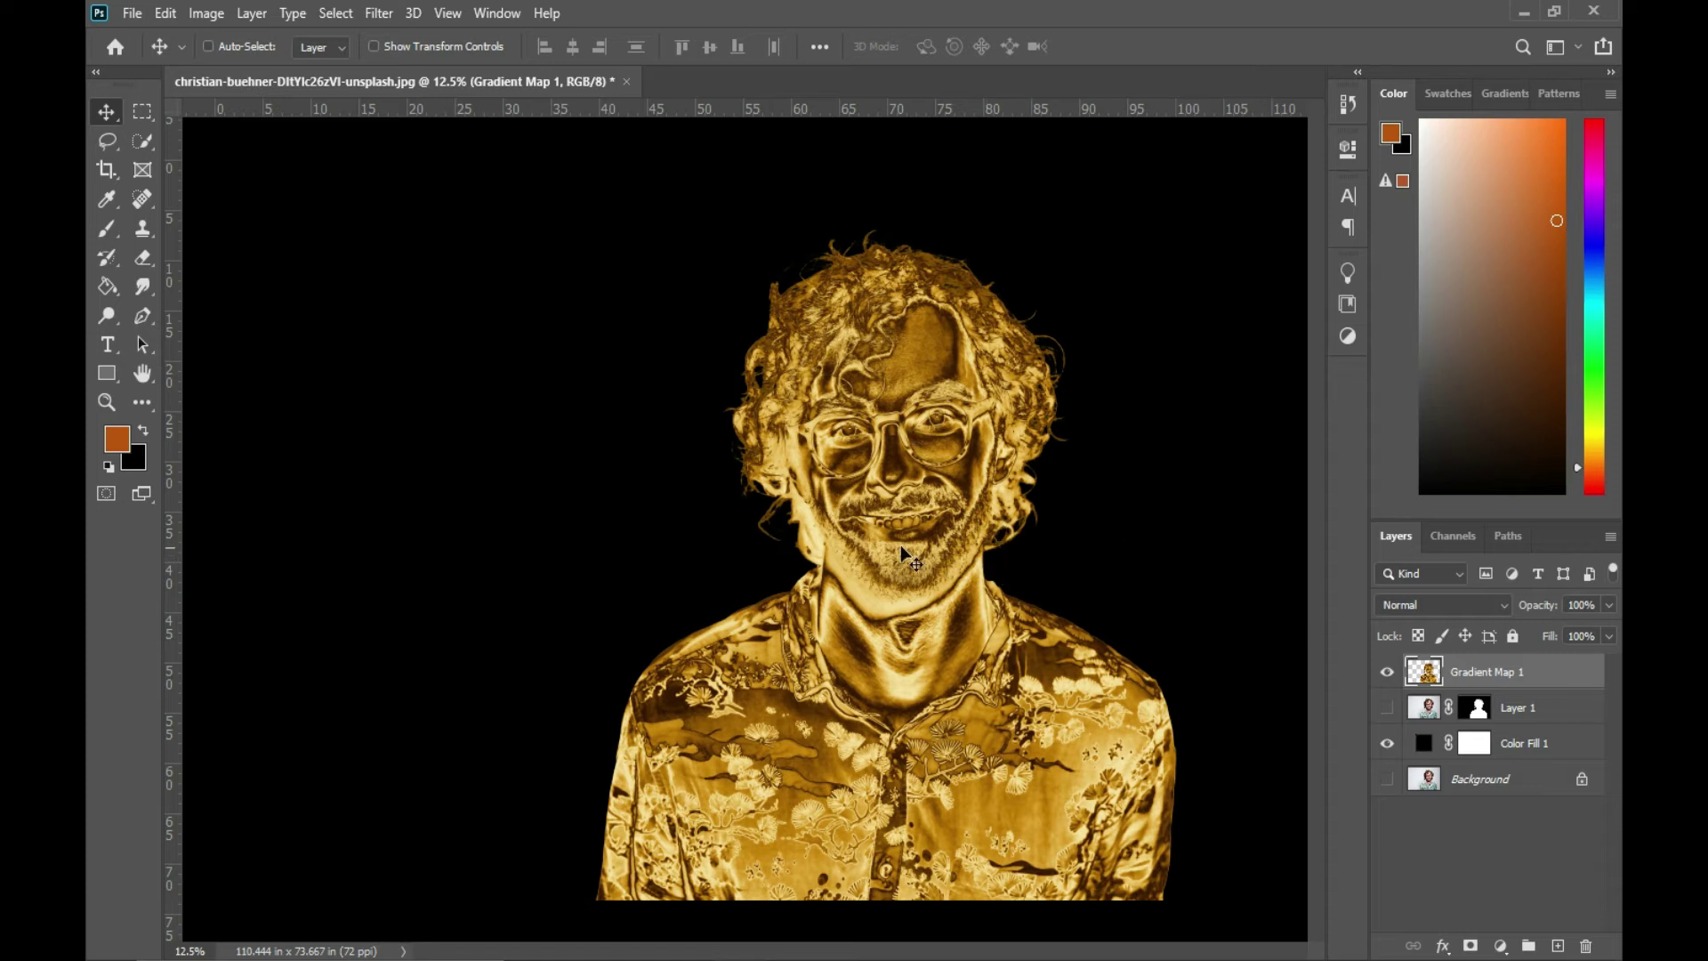
pyautogui.keyDown('ctrl'); pyautogui.click(932, 578); pyautogui.keyUp('ctrl')
pyautogui.keyDown('ctrl'); pyautogui.click(925, 574); pyautogui.keyUp('ctrl')
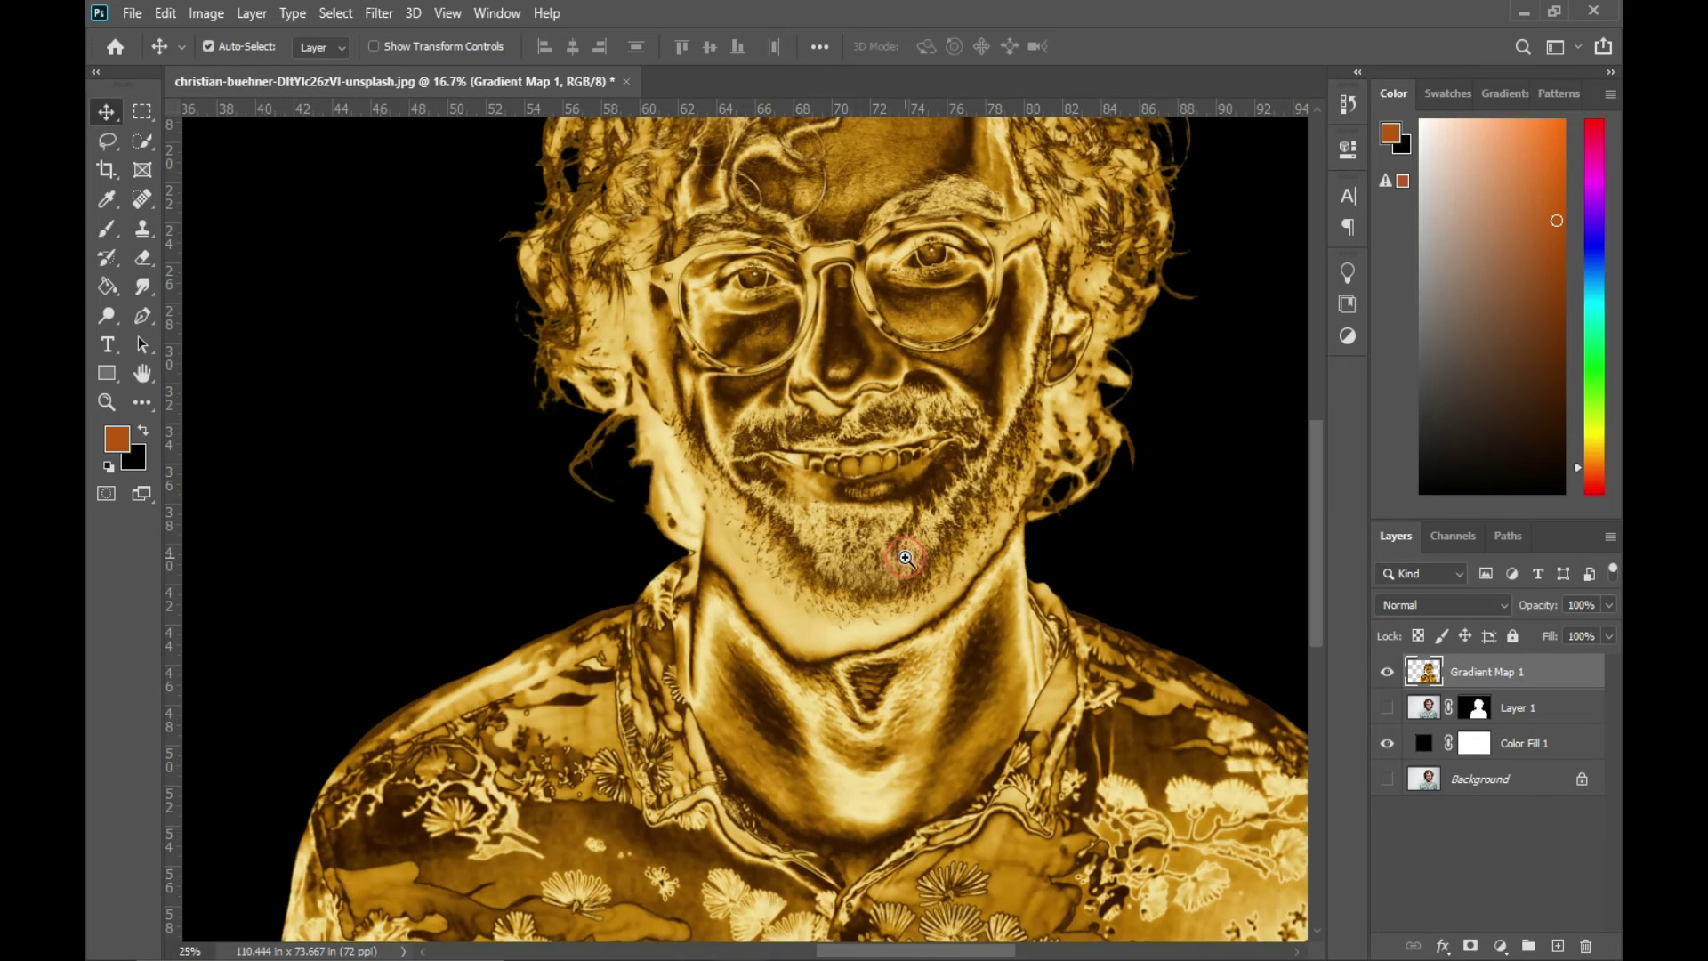
pyautogui.keyDown('ctrl'); pyautogui.click(906, 559); pyautogui.keyUp('ctrl')
pyautogui.hotkey('ctrl', '0')
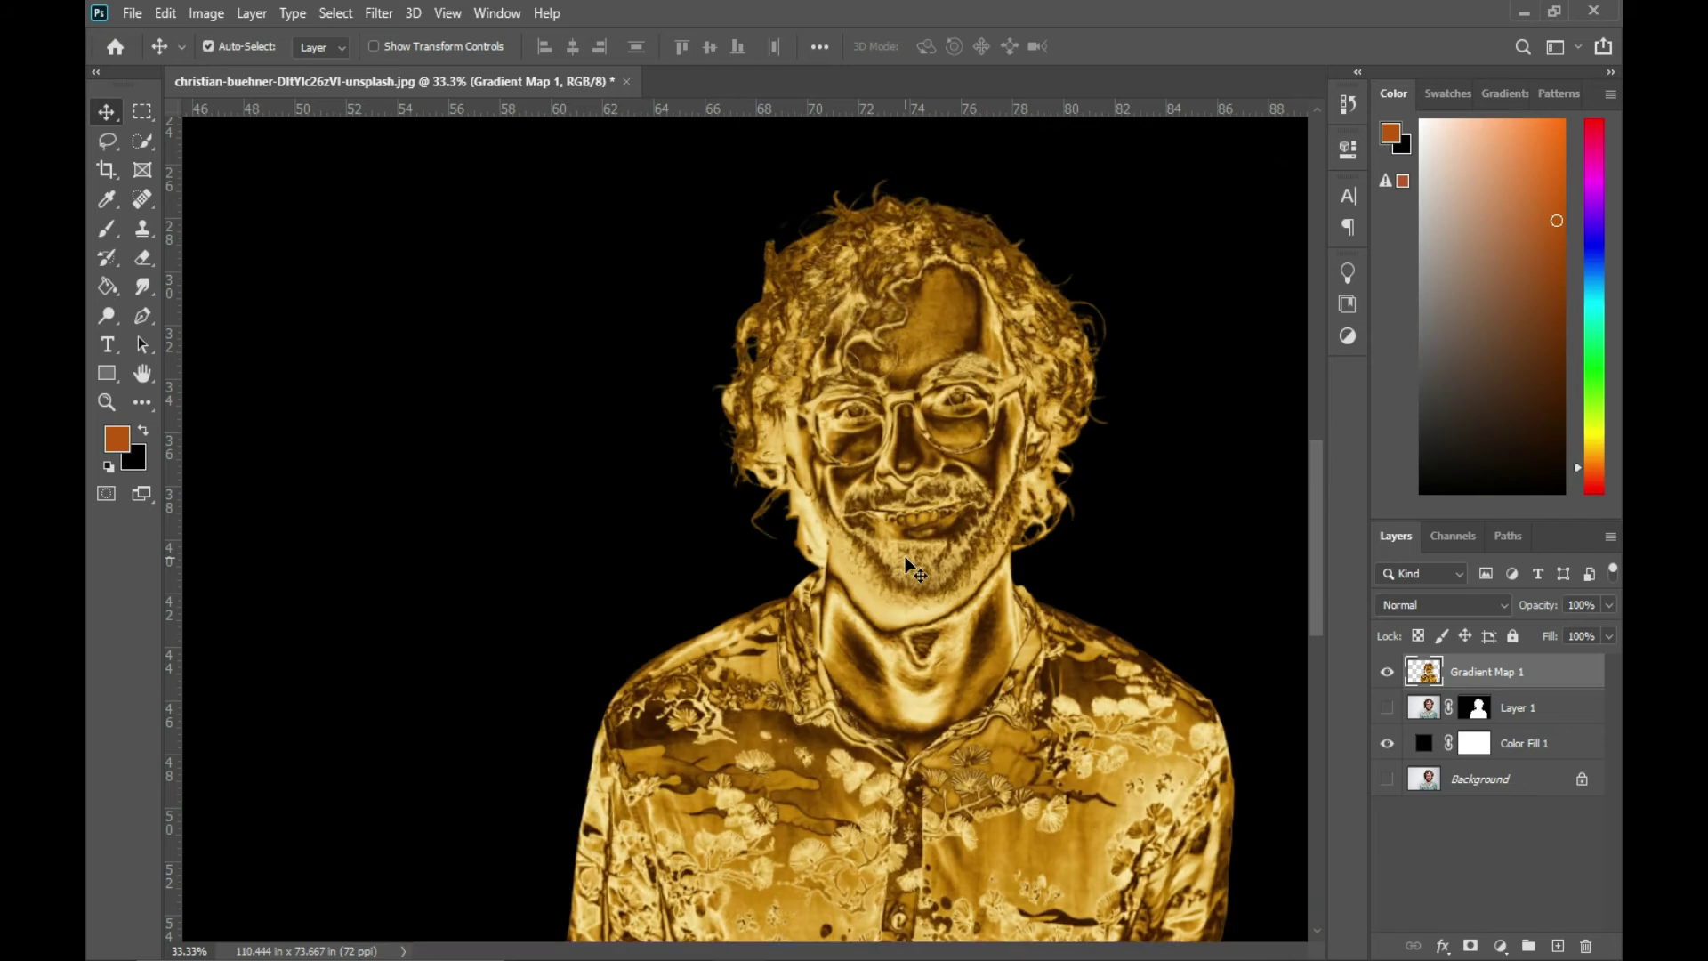
# - Apply the Oil Paint filter to the gold portrait layer with raised Stylization and Cleanliness, Scale 0.4 and Bristle Detail 1.3
pyautogui.click(374, 16)
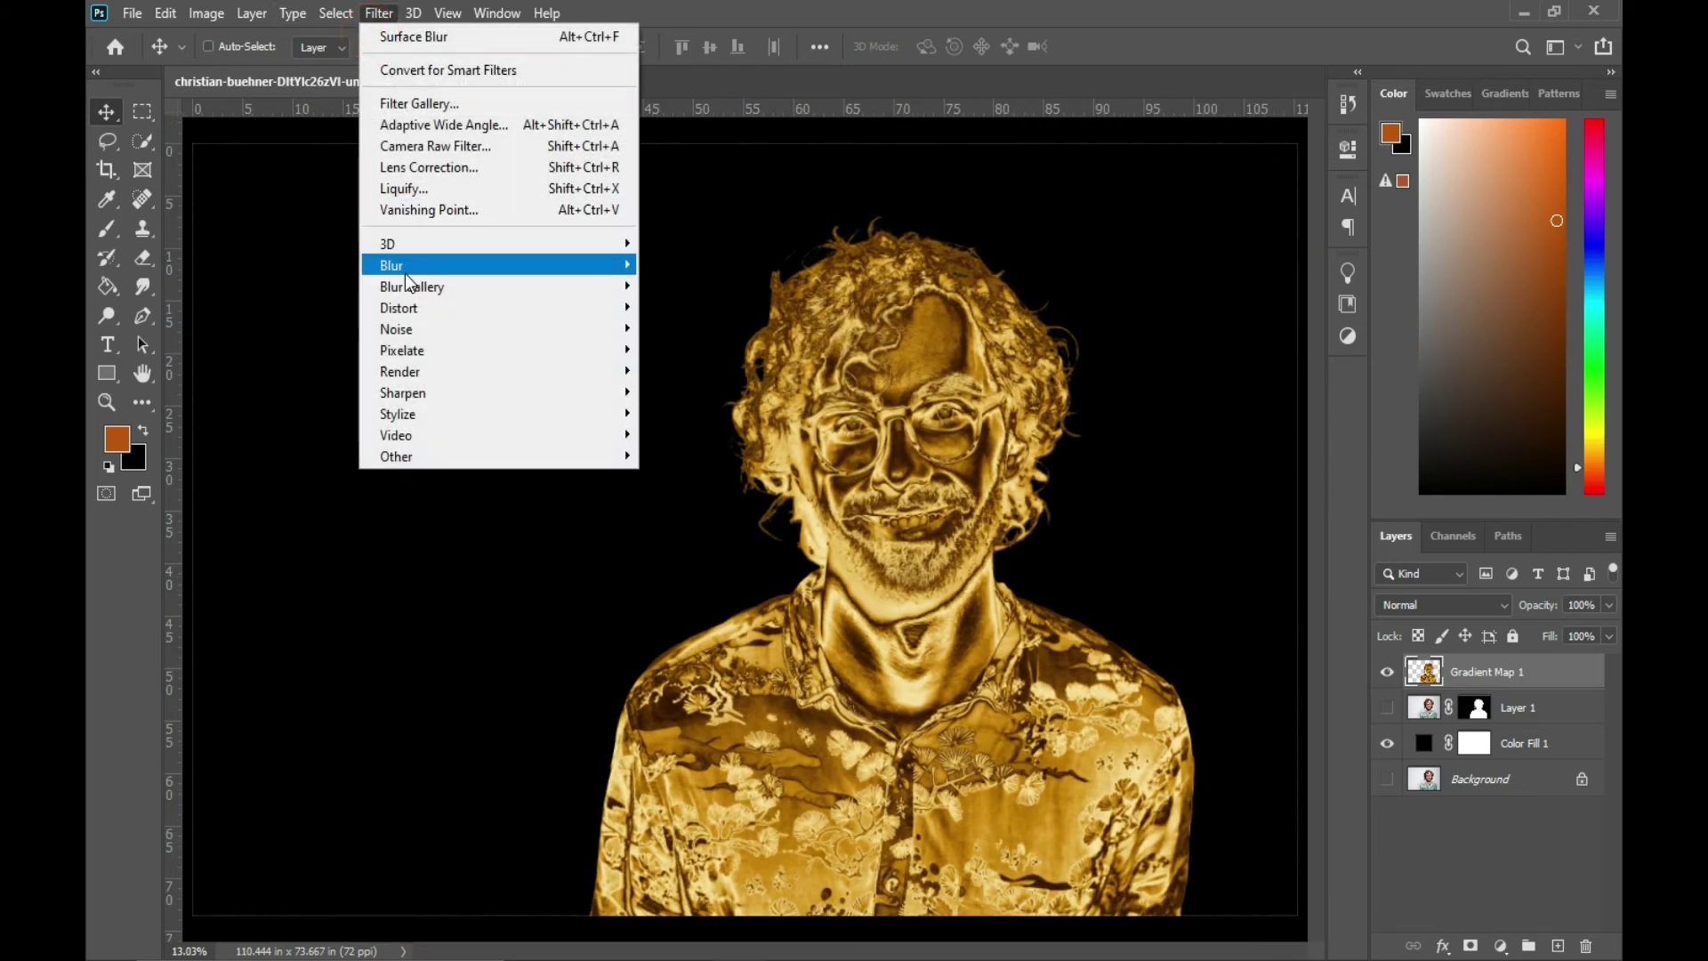
pyautogui.moveTo(404, 274)
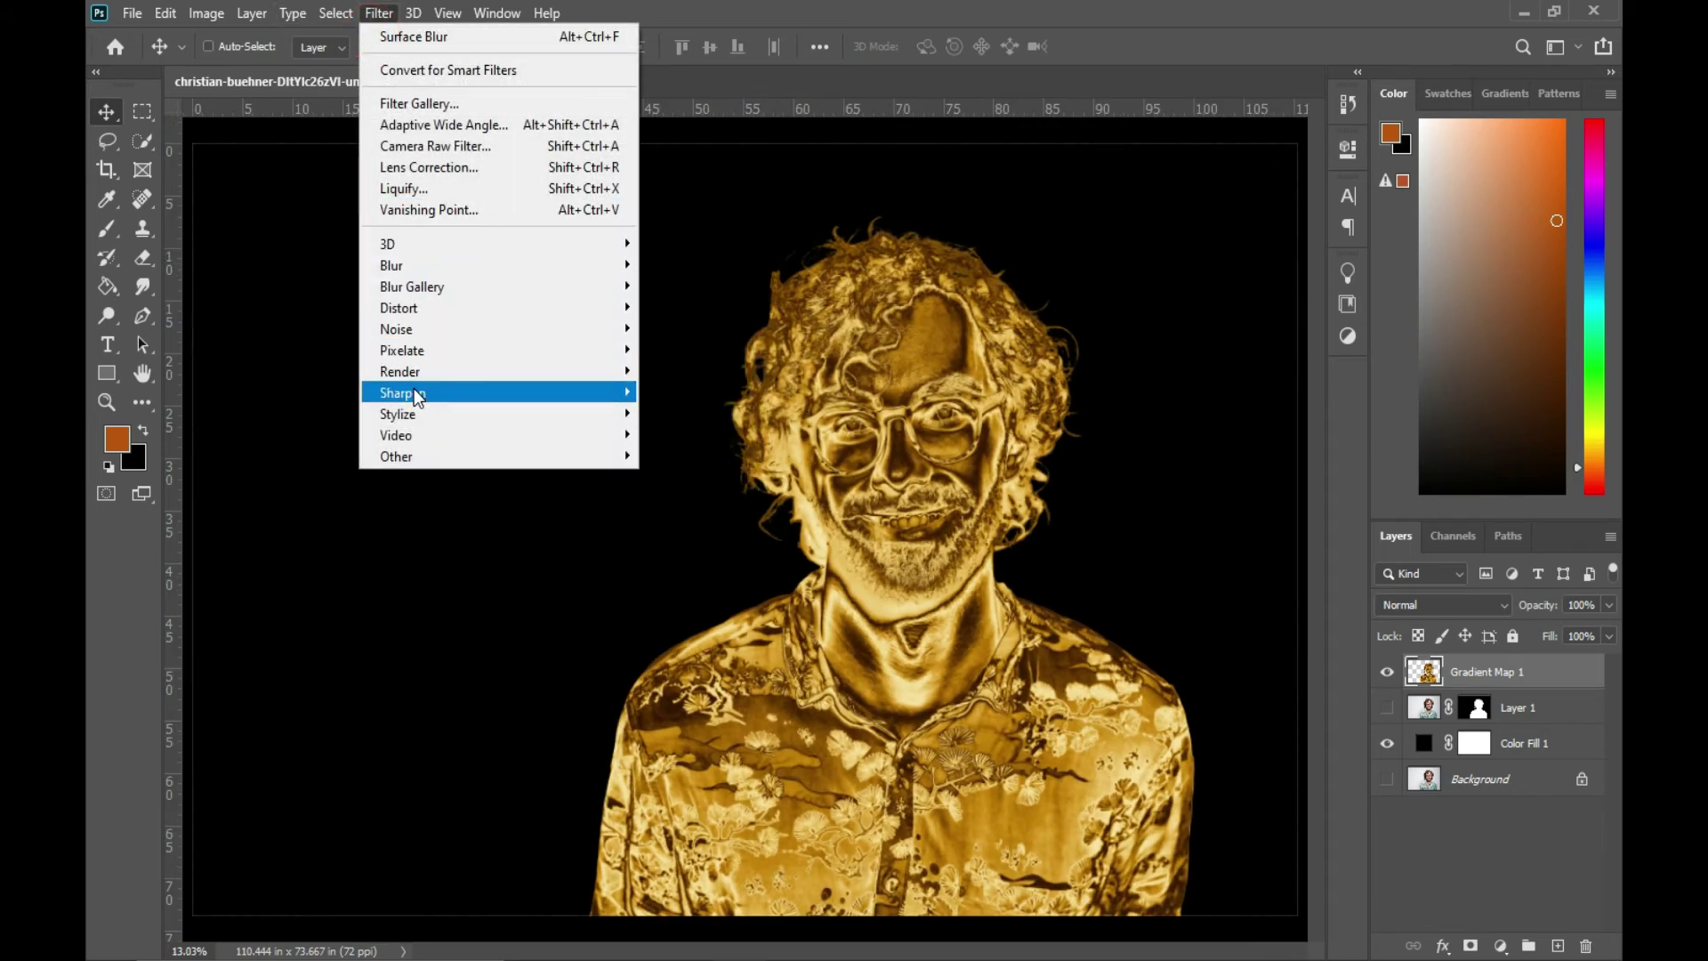
pyautogui.moveTo(418, 416)
pyautogui.click(678, 480)
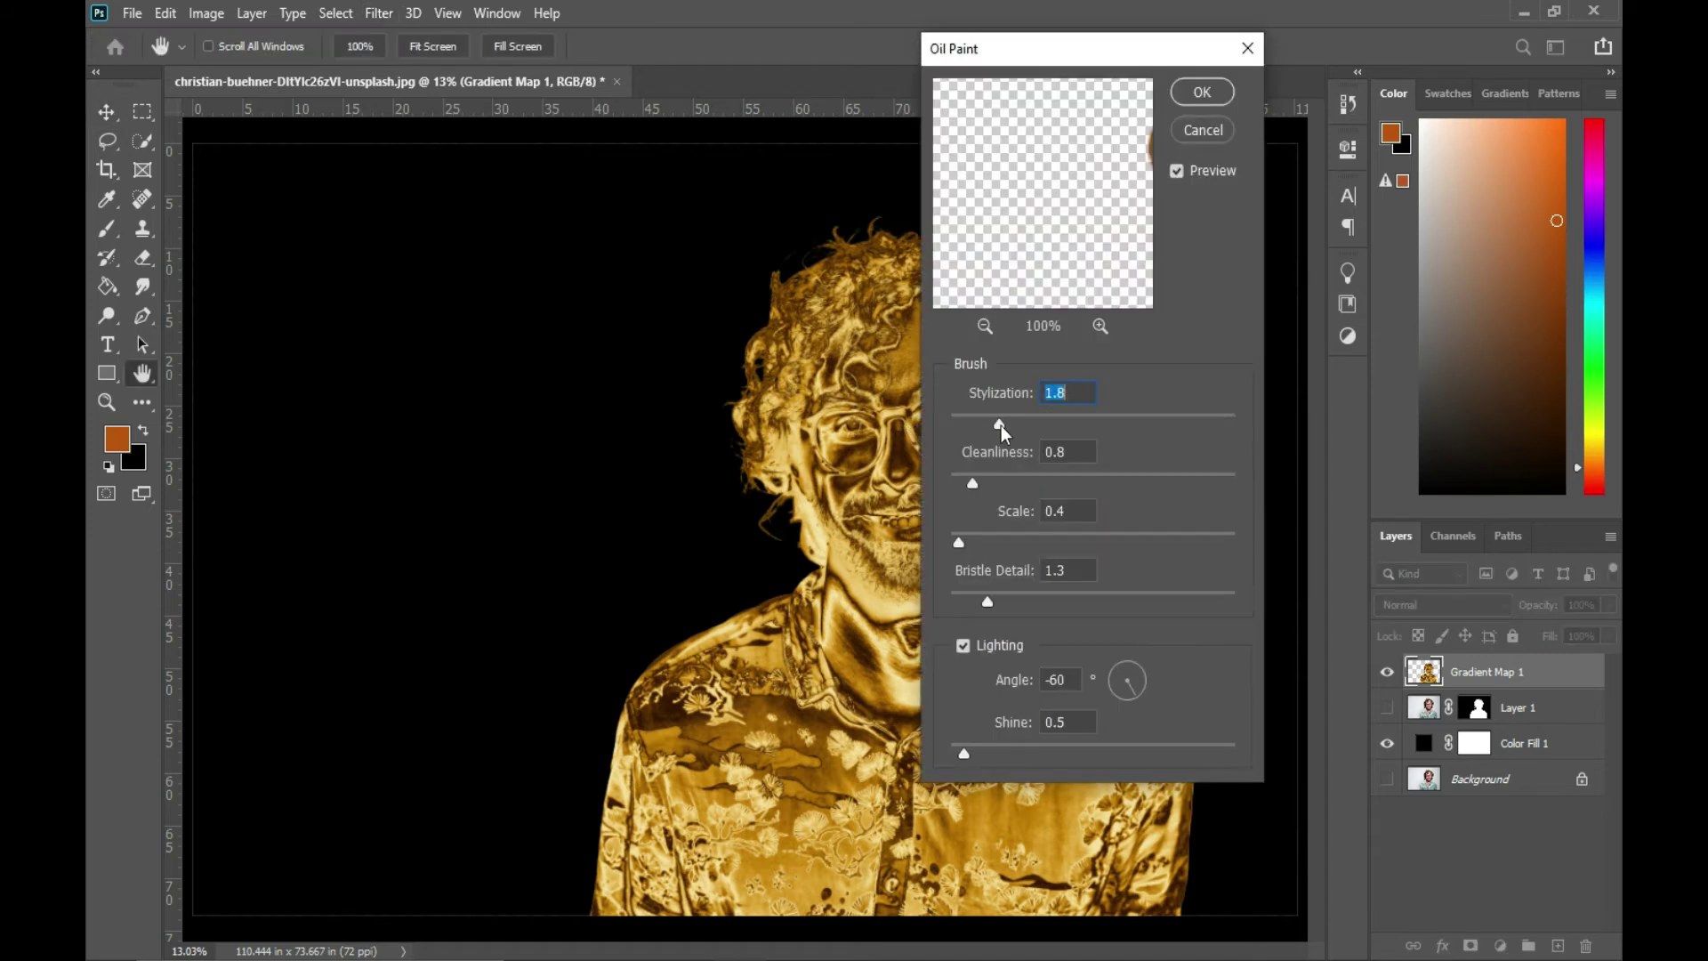
pyautogui.moveTo(1084, 170)
pyautogui.mouseDown()
pyautogui.moveTo(1041, 153)
pyautogui.moveTo(1022, 230)
pyautogui.moveTo(1045, 257)
pyautogui.moveTo(1036, 224)
pyautogui.moveTo(1056, 229)
pyautogui.mouseUp()
pyautogui.click(985, 326)
pyautogui.click(985, 326)
pyautogui.click(985, 325)
pyautogui.click(985, 326)
pyautogui.scroll(2, 835, 455)
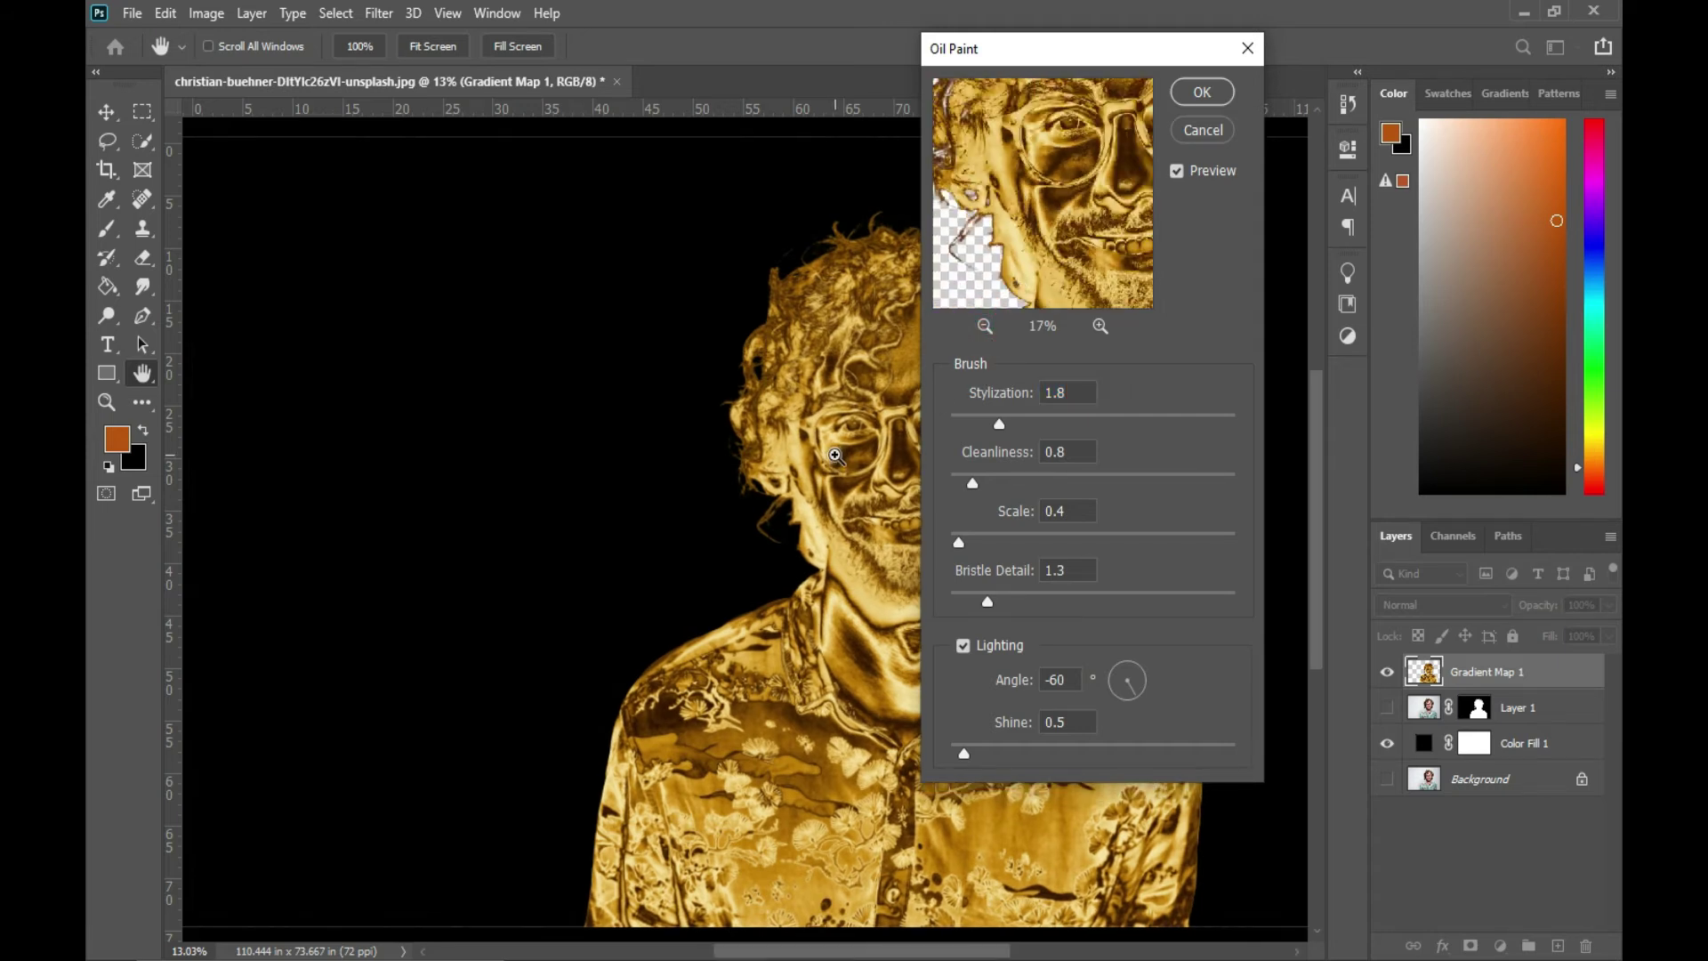
pyautogui.moveTo(1003, 422); pyautogui.dragTo(1004, 426)
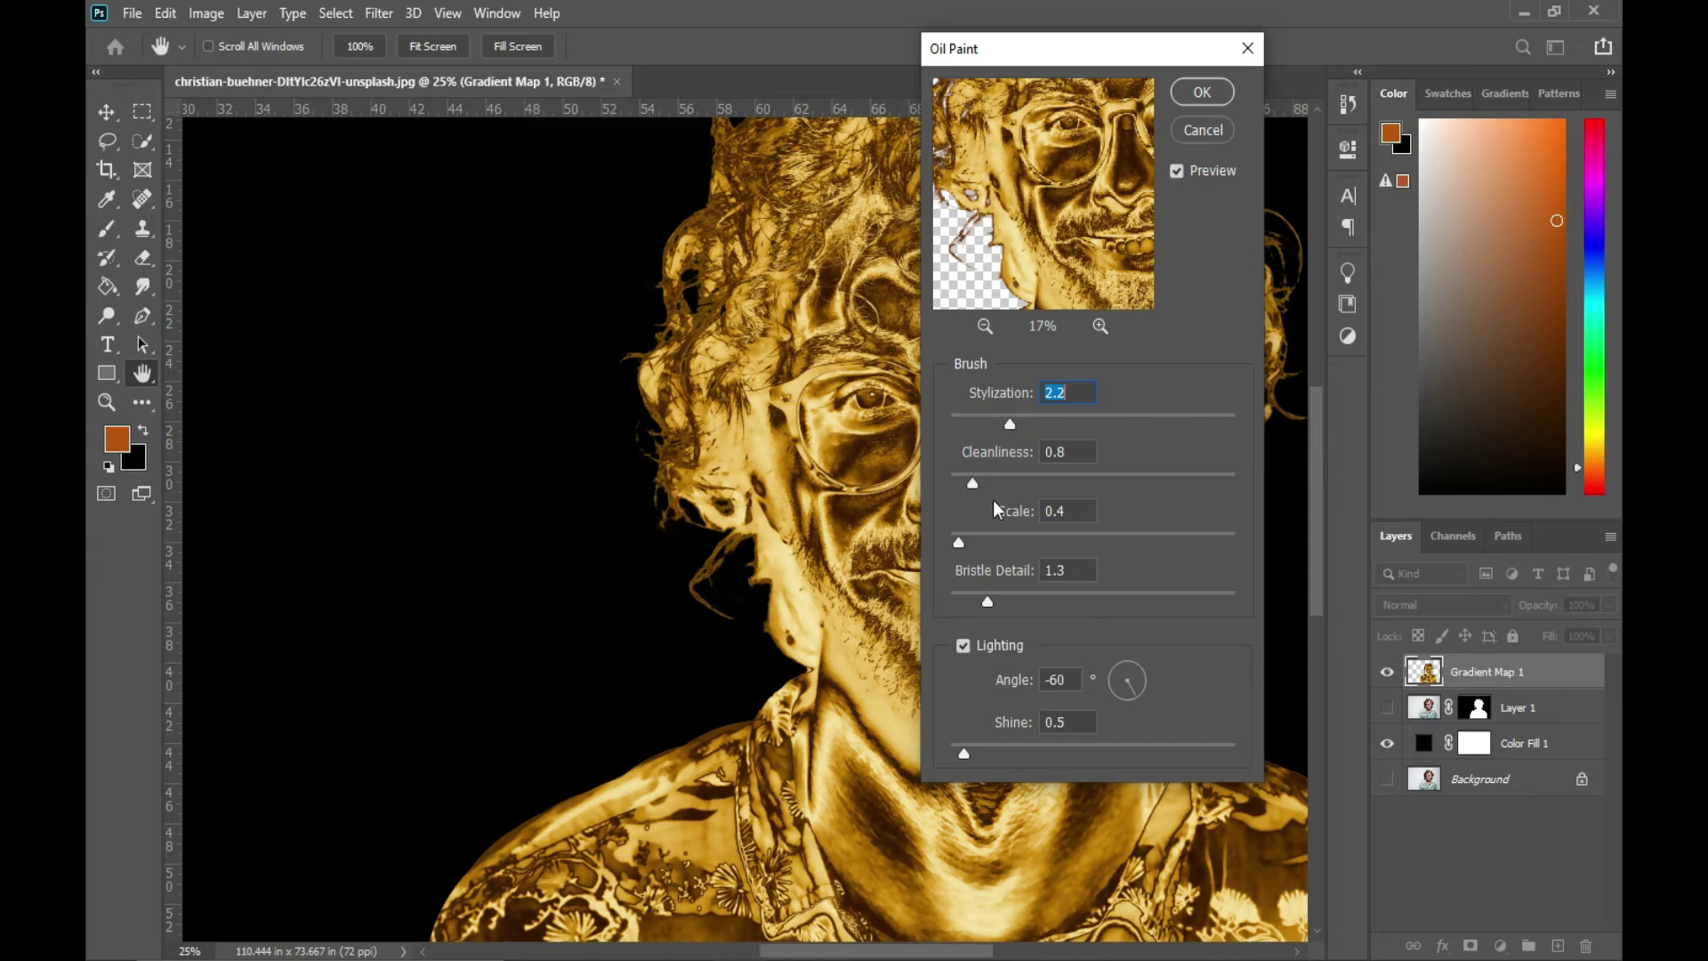
pyautogui.moveTo(972, 483); pyautogui.dragTo(1006, 485)
pyautogui.click(1025, 423)
pyautogui.click(1203, 91)
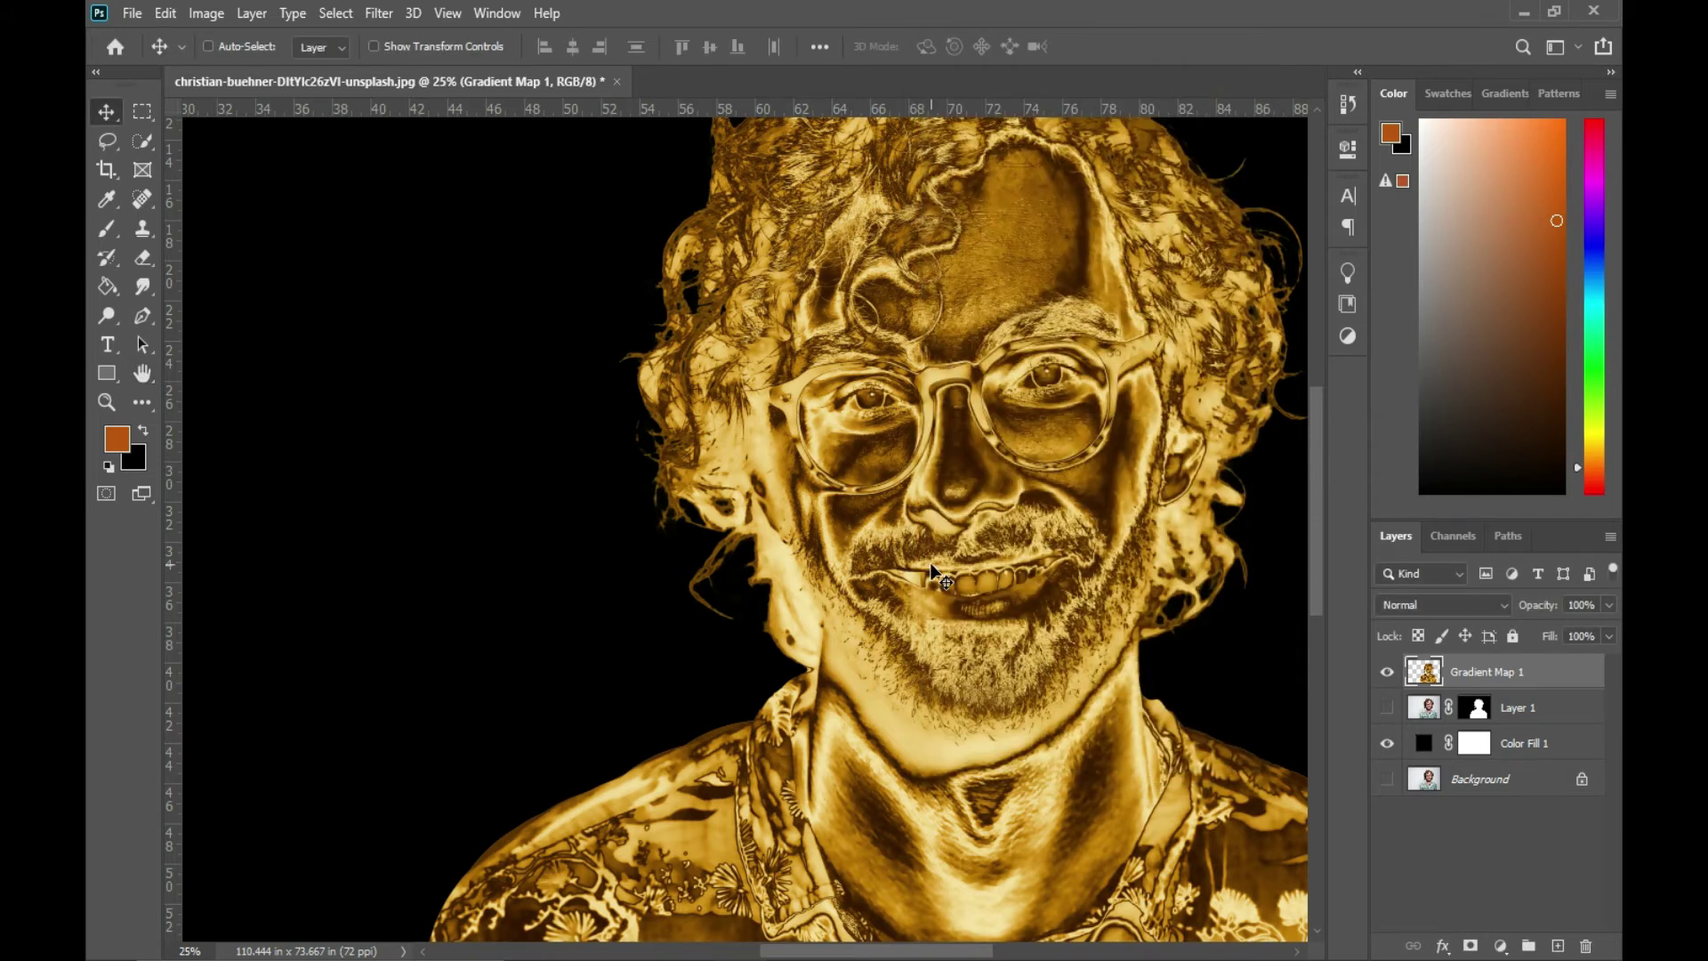
# - Convert the Gradient Map 1 layer to a smart object
pyautogui.hotkey('ctrl', '0')
pyautogui.rightClick(1505, 685)
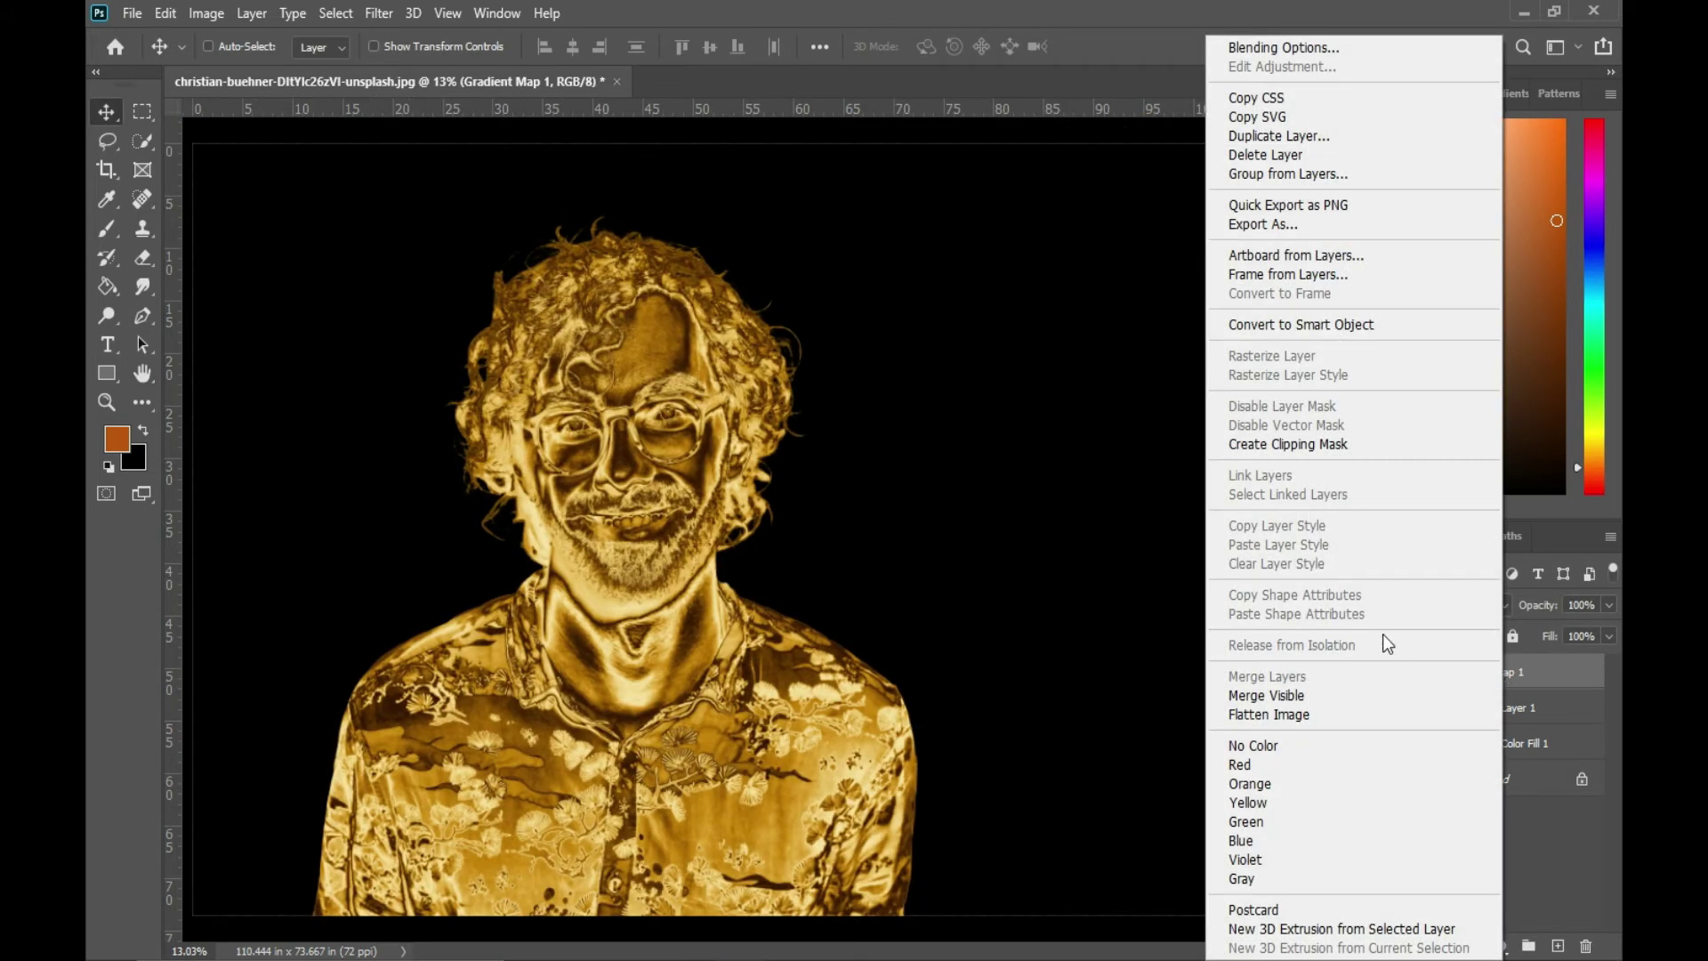
pyautogui.click(1284, 325)
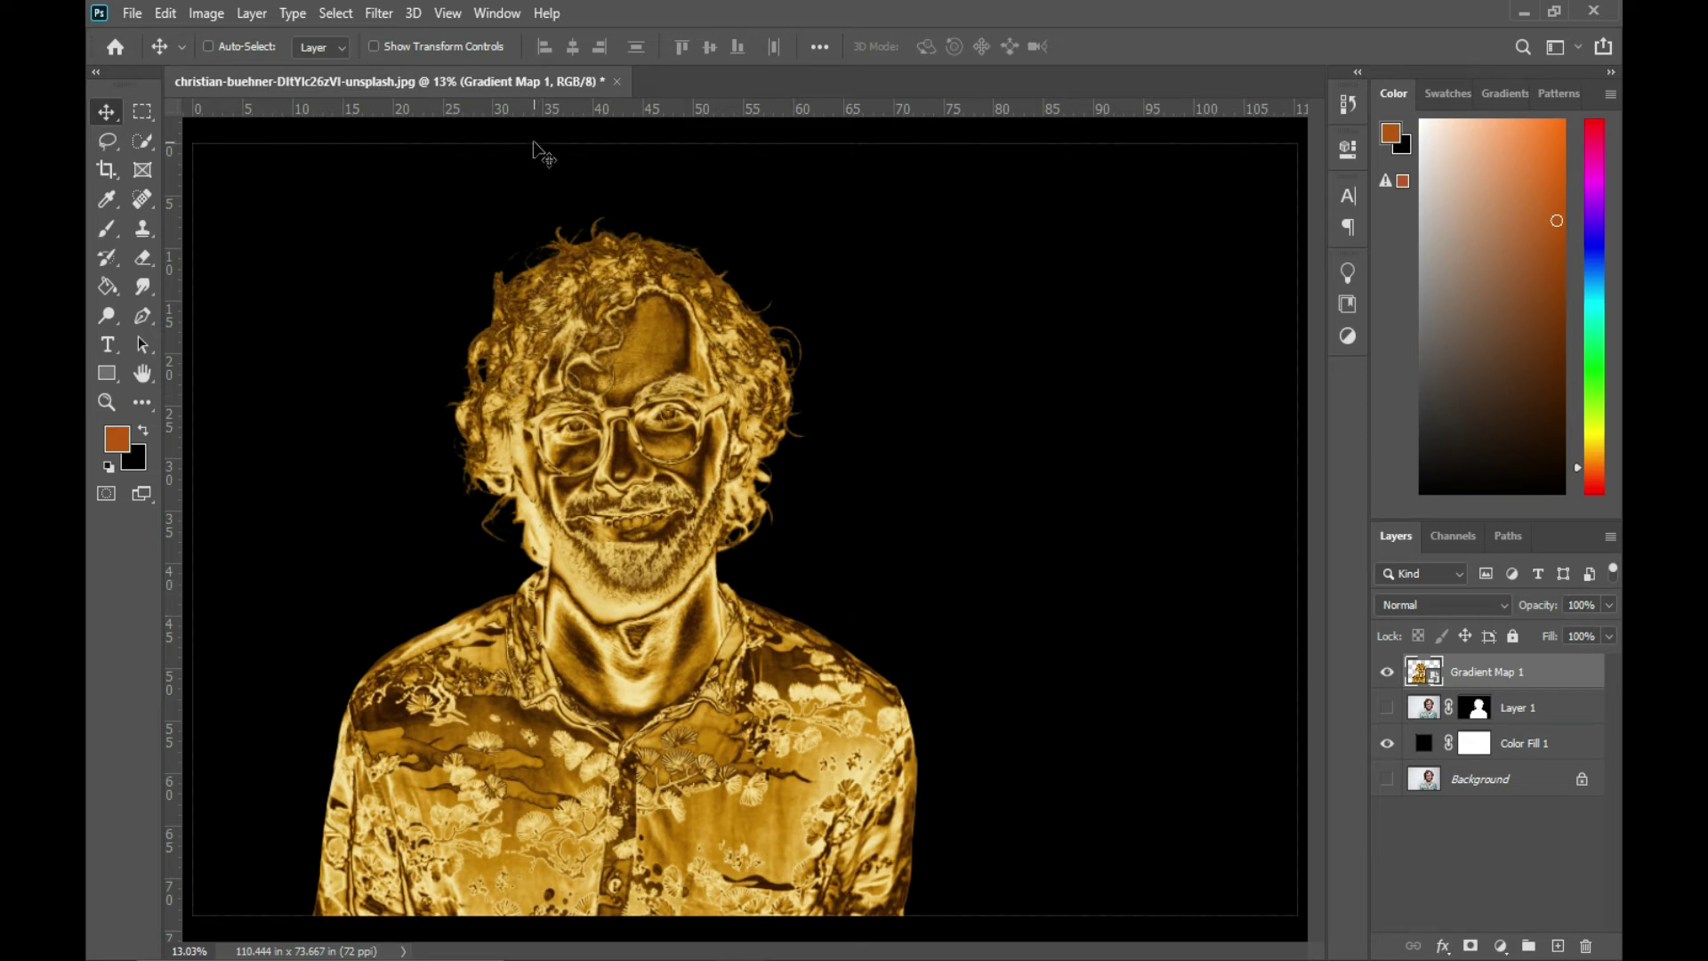
# - Apply the Plastic Wrap filter from the Filter Gallery to Gradient Map 1 with Highlight Strength 20, Detail 11 and Smoothness 12
pyautogui.click(379, 13)
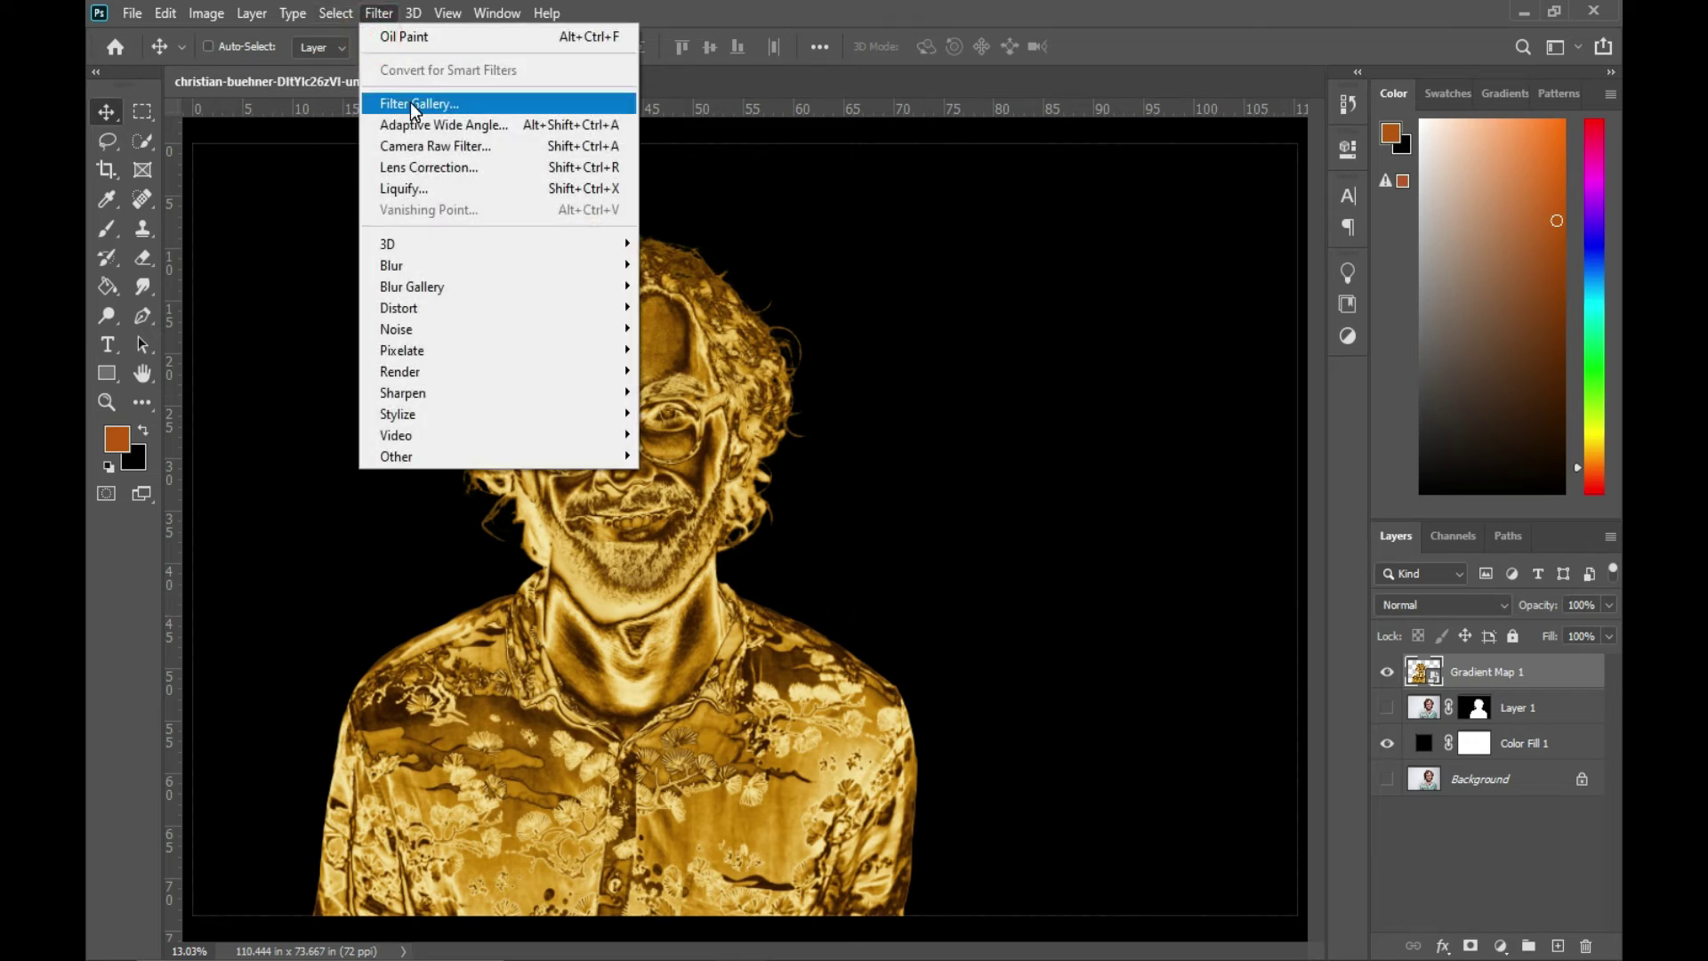
pyautogui.click(410, 103)
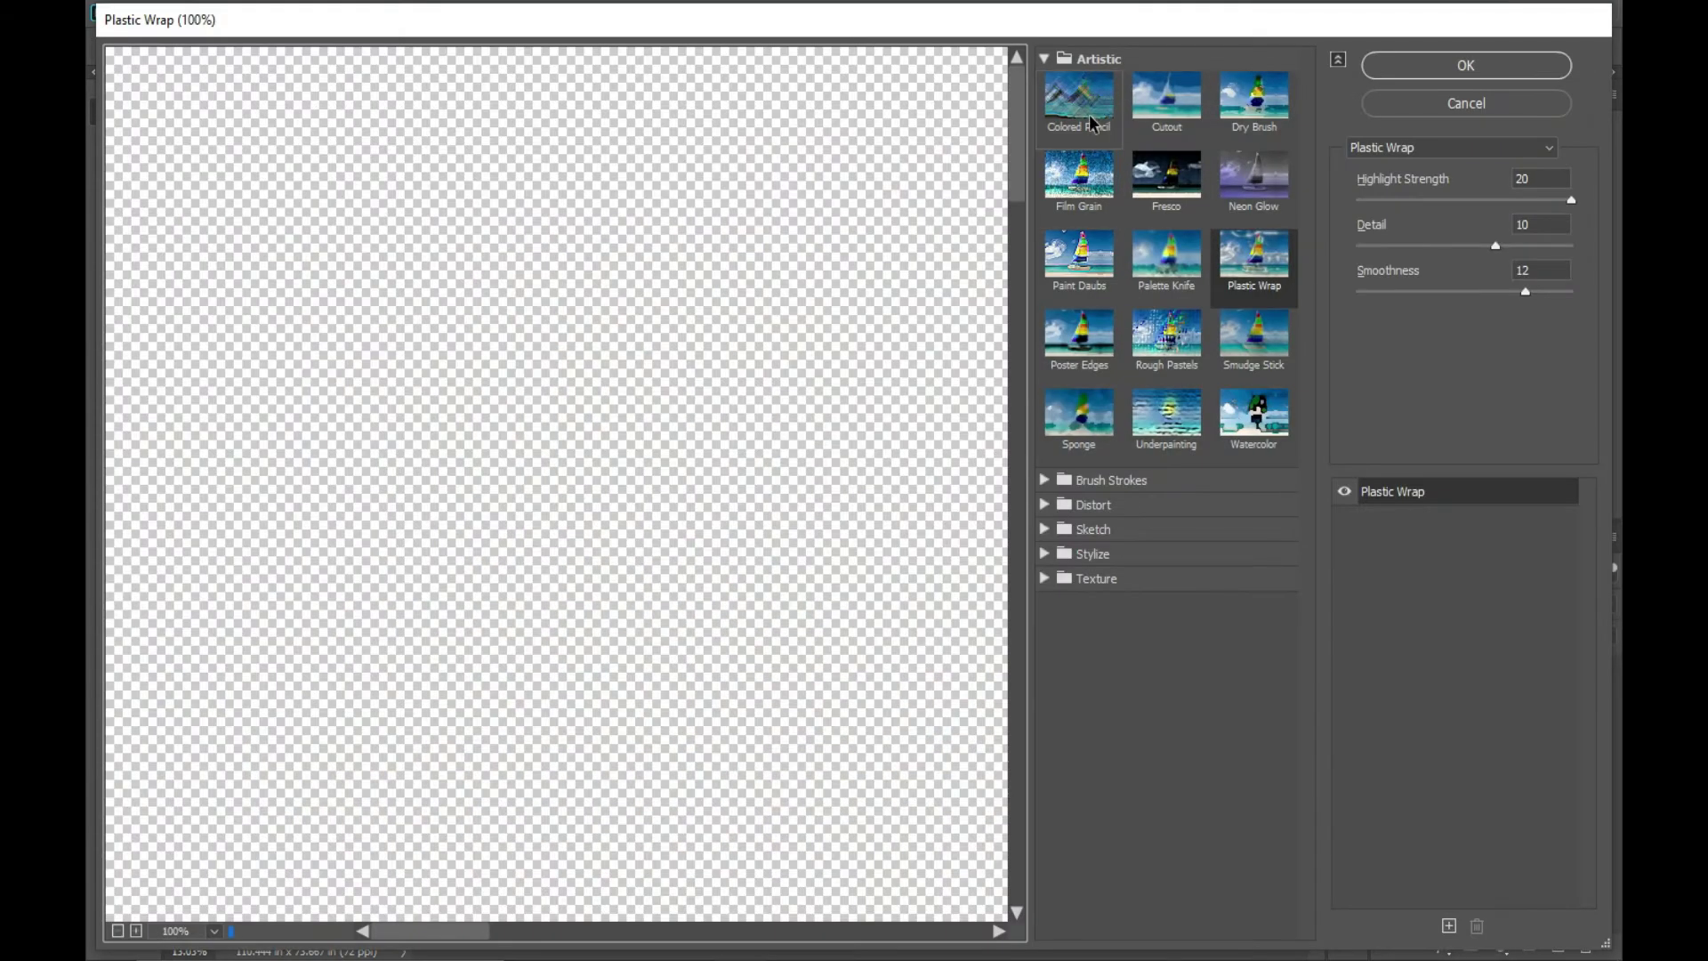
pyautogui.click(118, 931)
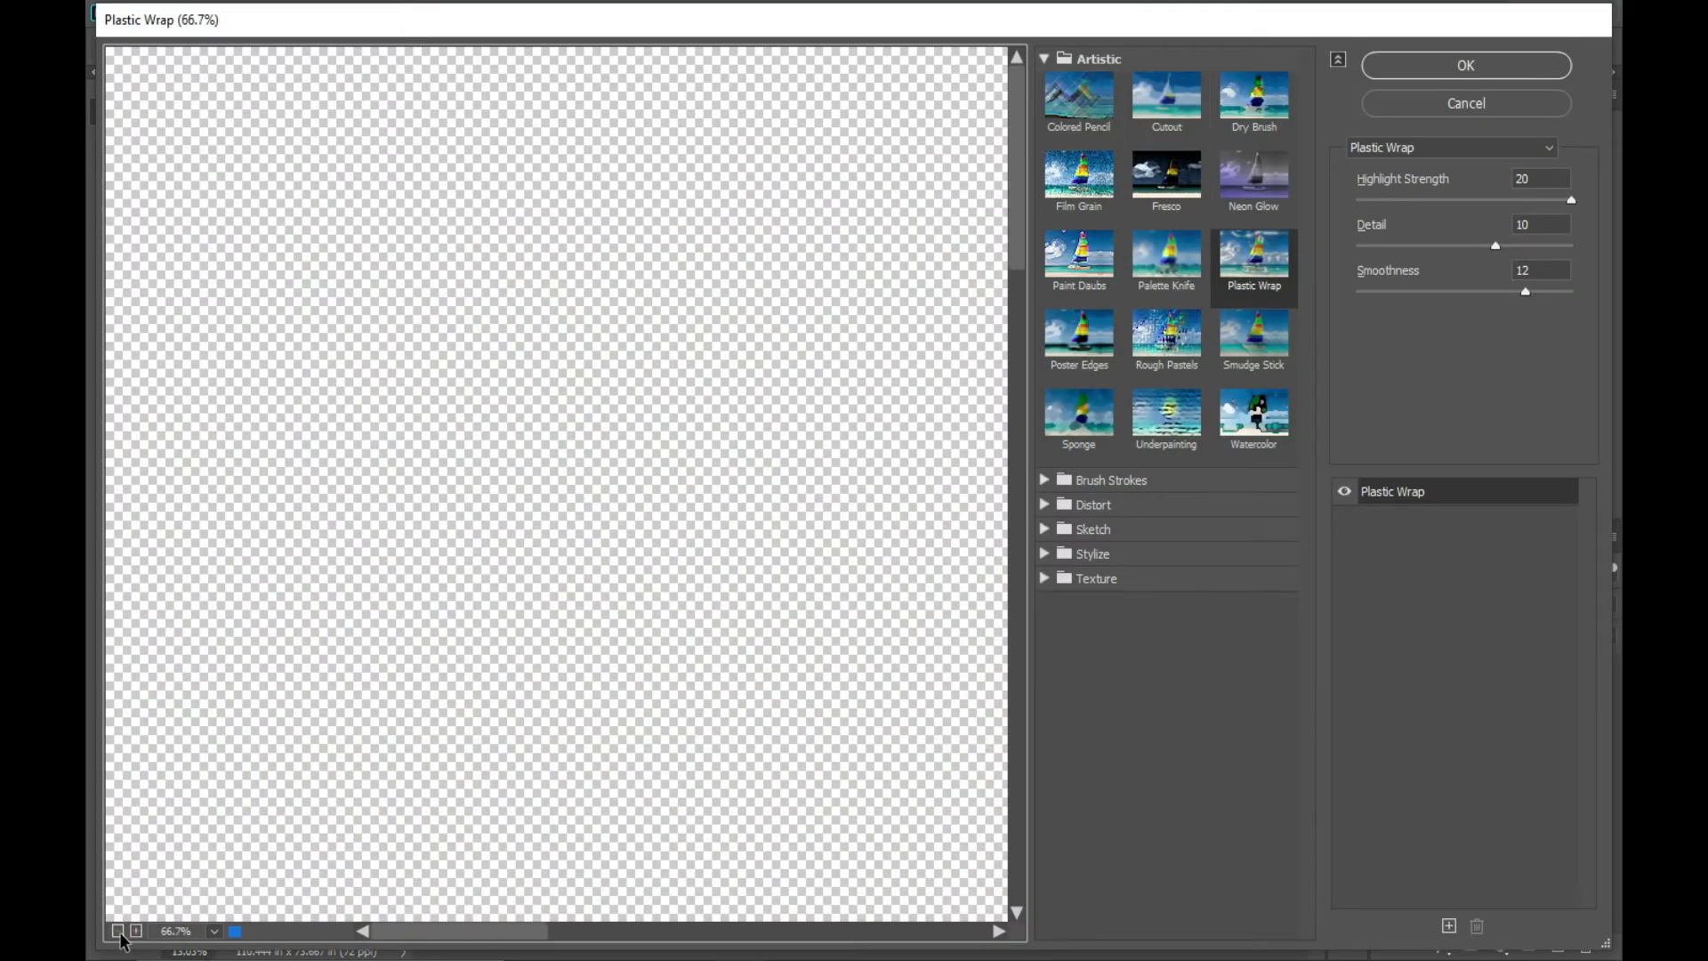
pyautogui.click(118, 932)
pyautogui.click(119, 931)
pyautogui.moveTo(934, 356); pyautogui.dragTo(650, 319)
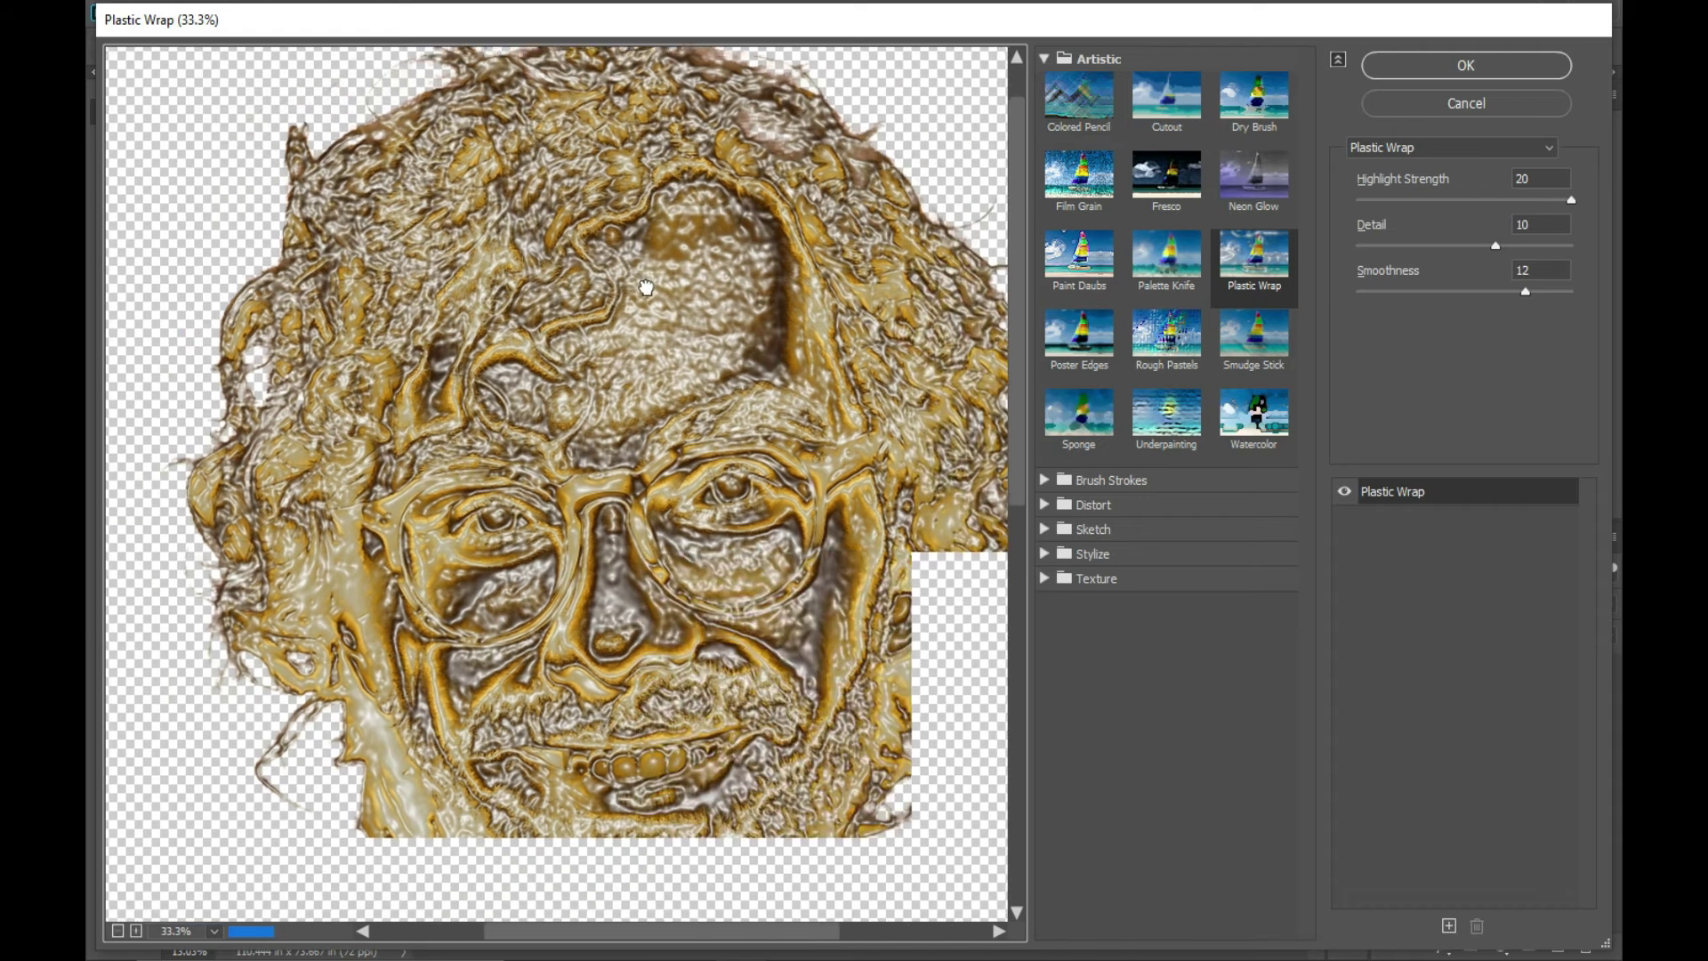
pyautogui.click(1045, 60)
pyautogui.click(1044, 60)
pyautogui.click(1272, 293)
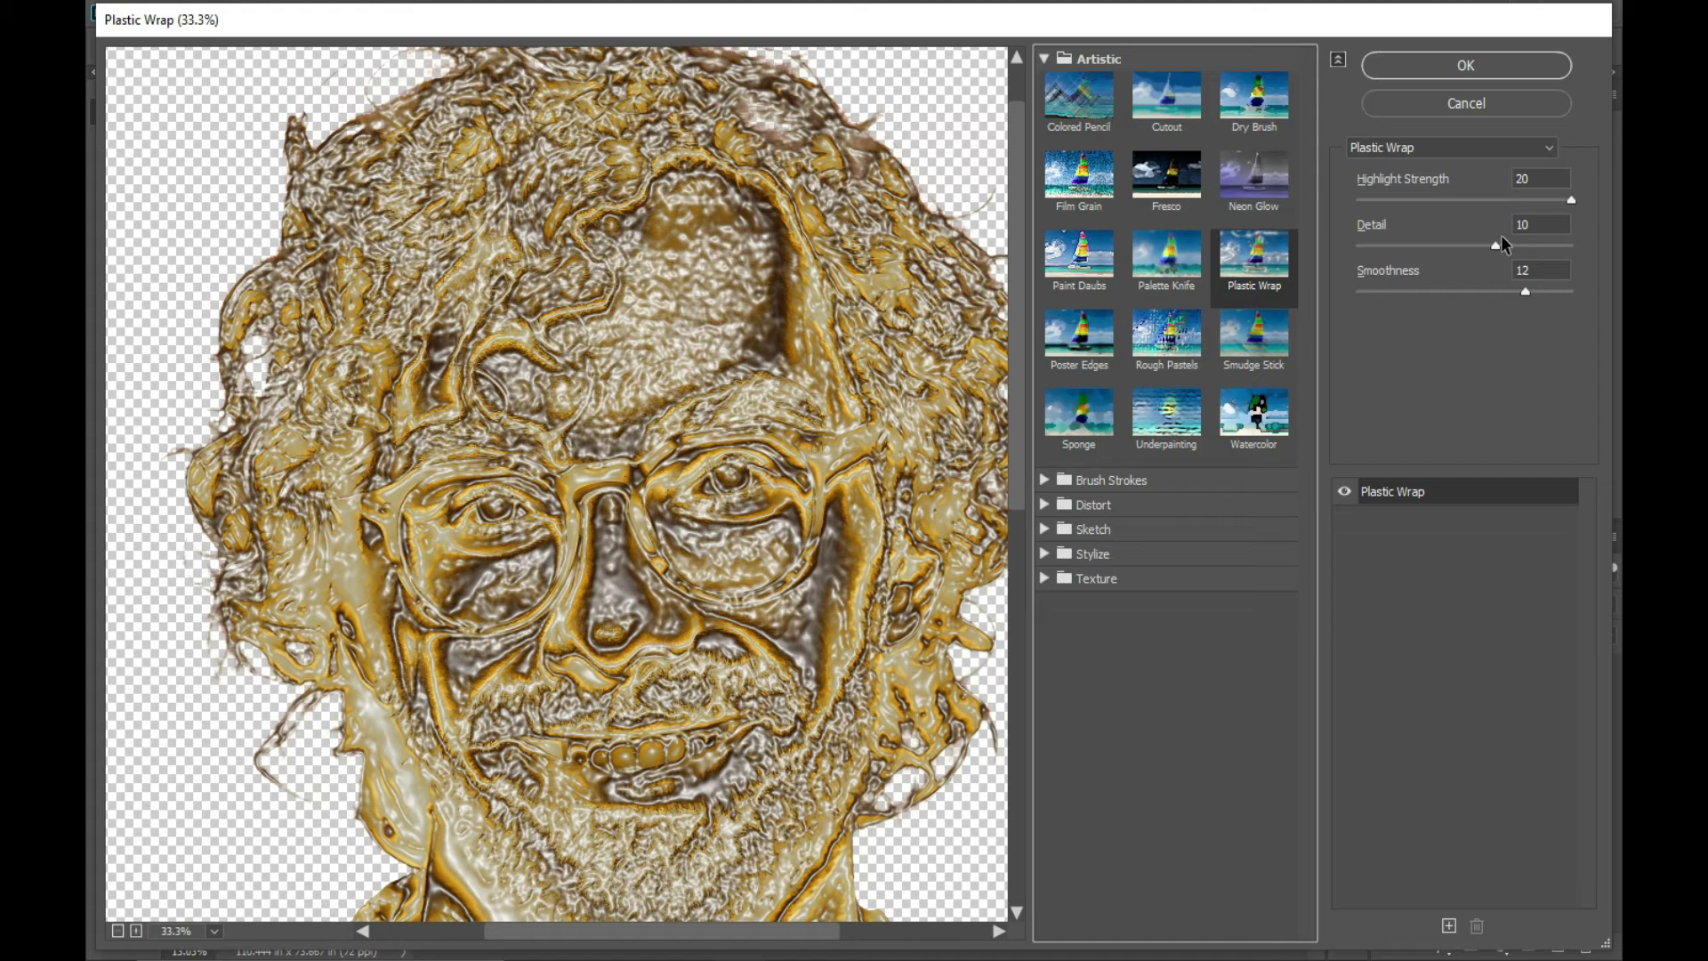
pyautogui.moveTo(1495, 249)
pyautogui.mouseDown()
pyautogui.moveTo(1472, 249)
pyautogui.moveTo(1514, 247)
pyautogui.mouseUp()
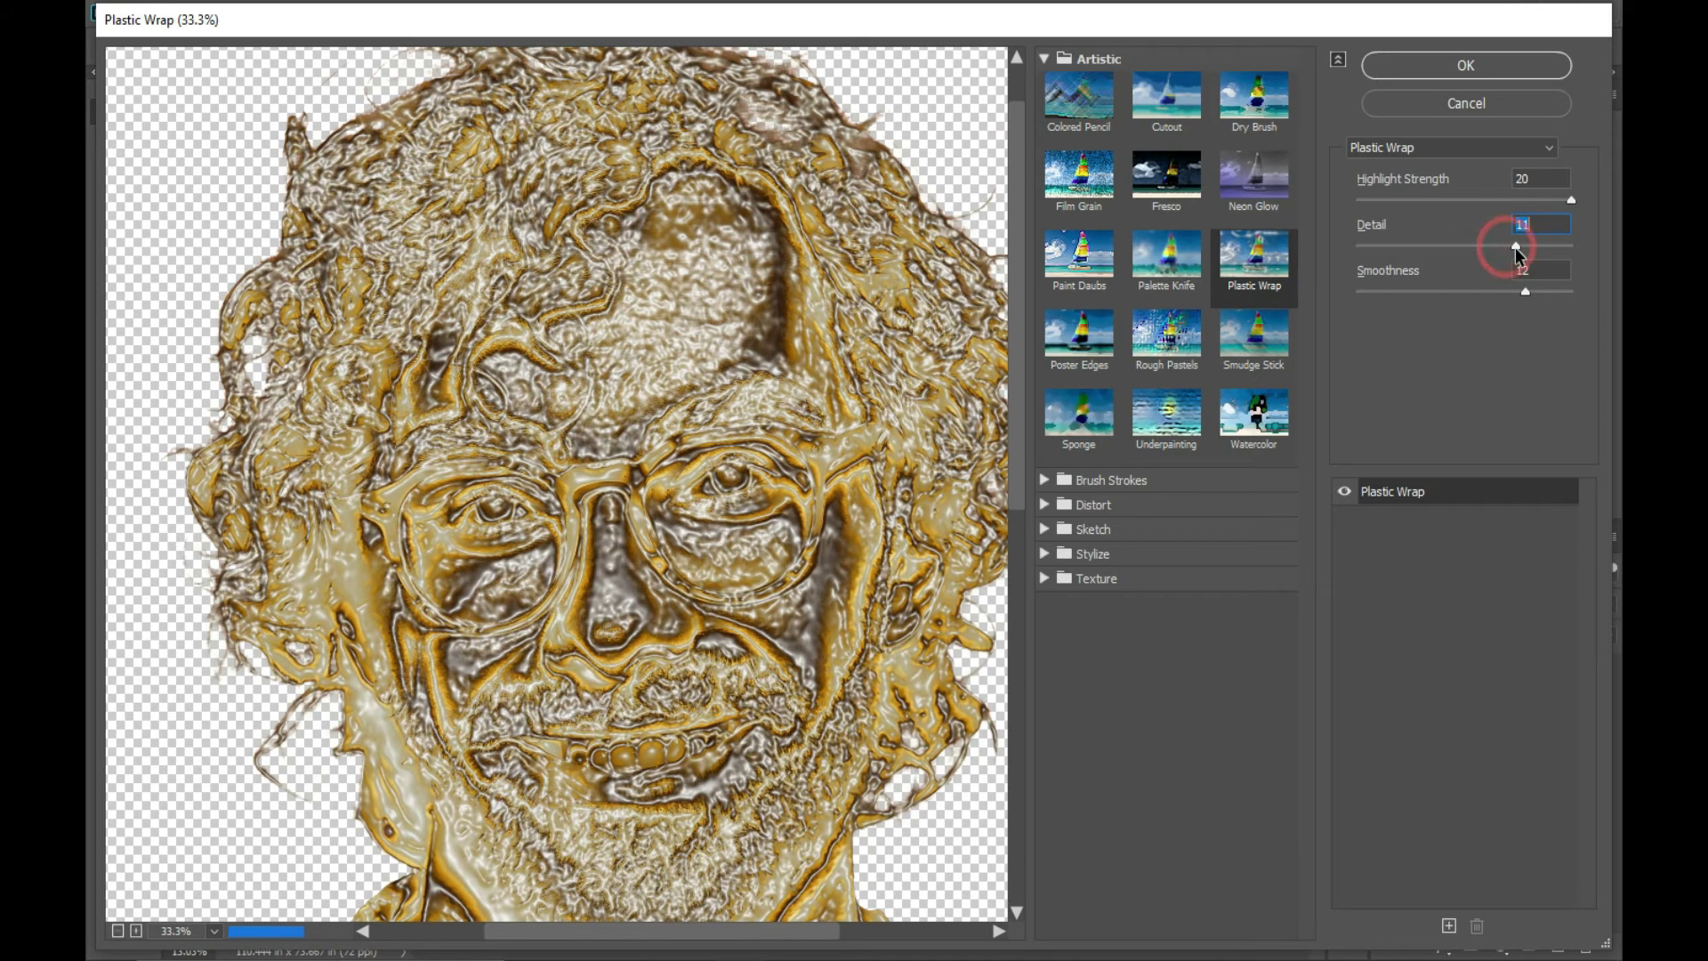
pyautogui.click(1481, 64)
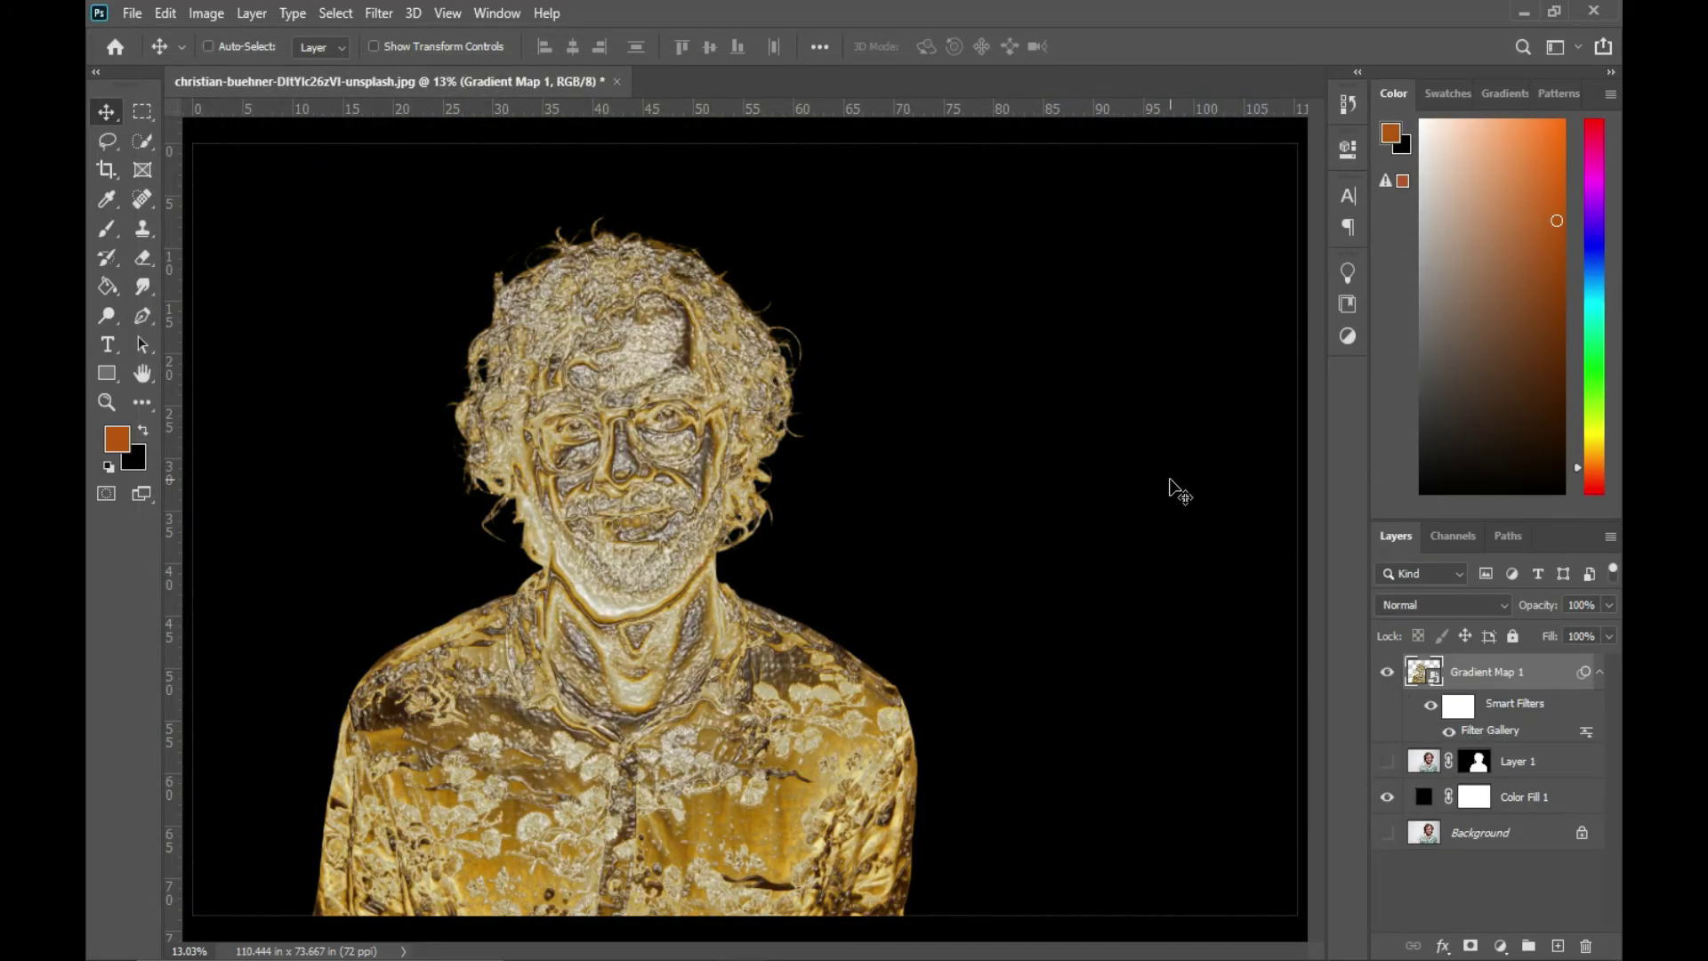
# - Set the Filter Gallery smart filter's blending to Color Dodge at 21% opacity
pyautogui.doubleClick(1588, 733)
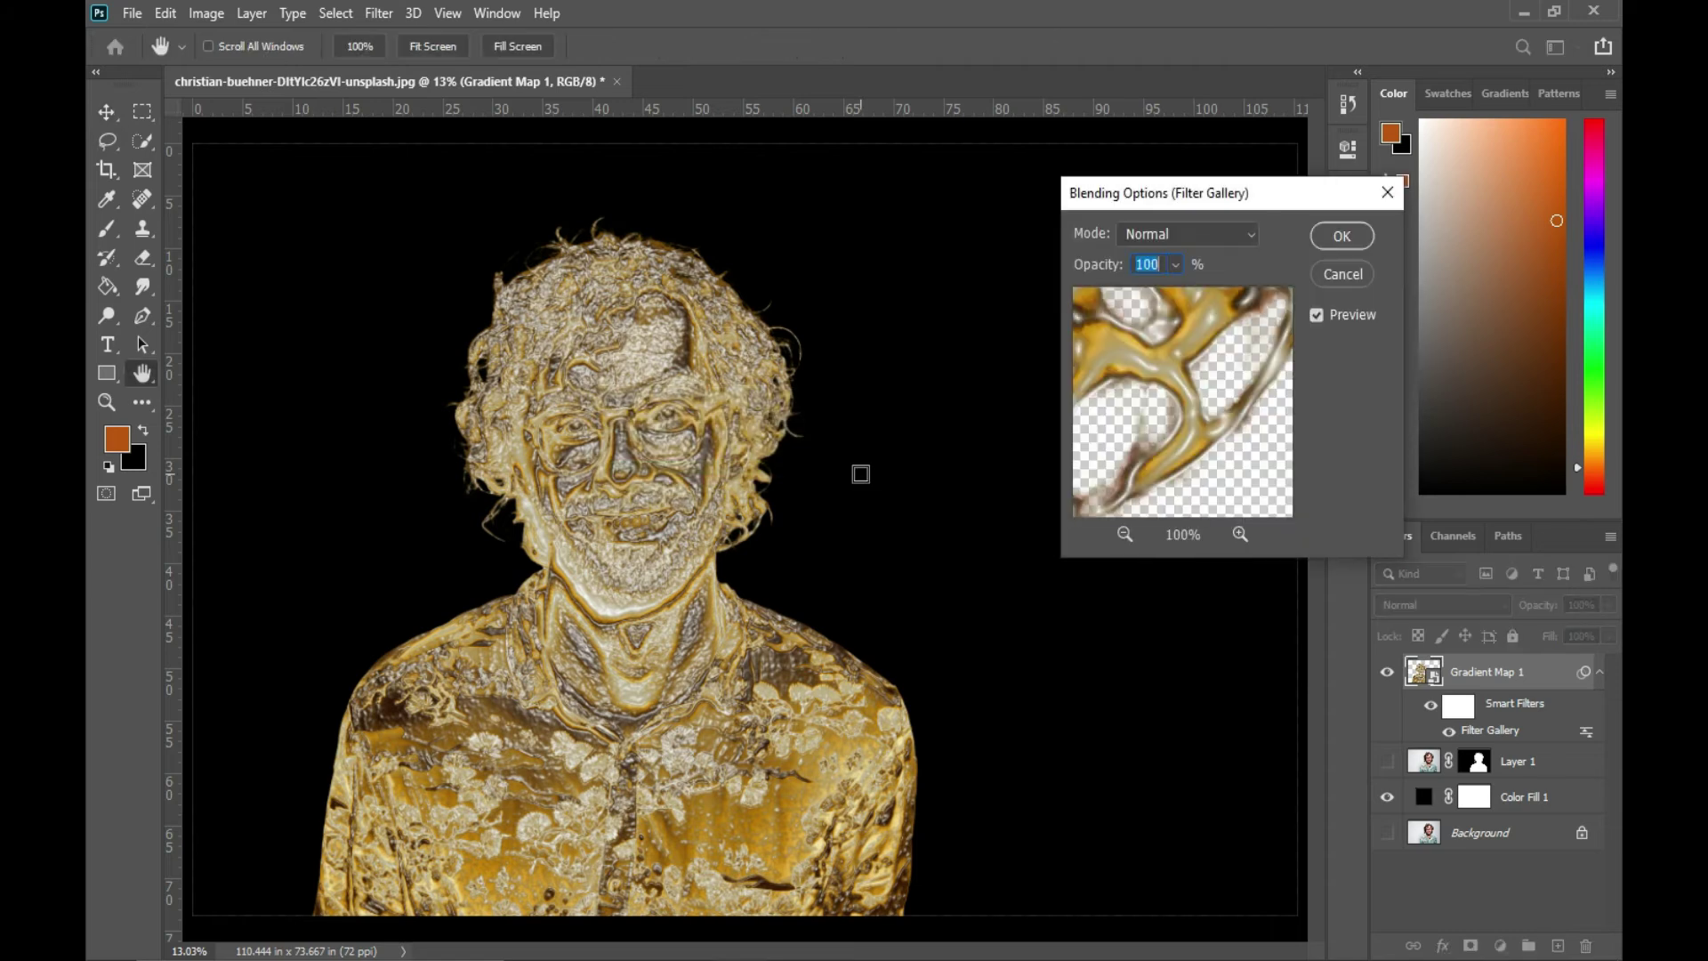
pyautogui.click(1254, 242)
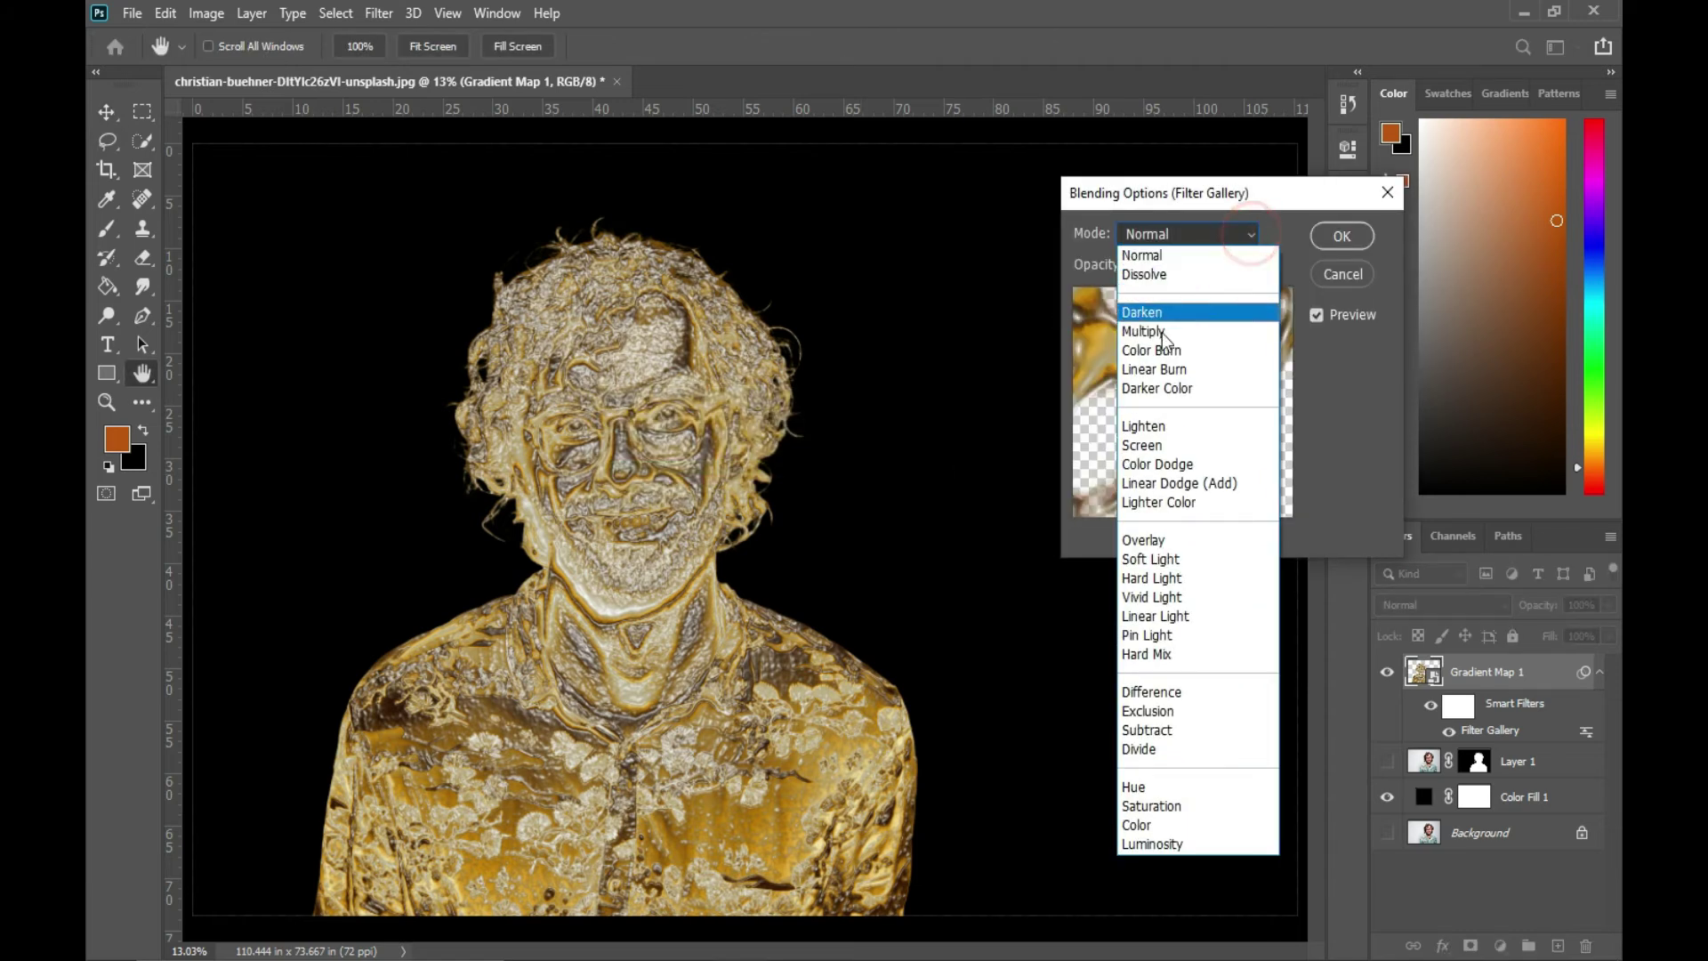
pyautogui.click(1156, 460)
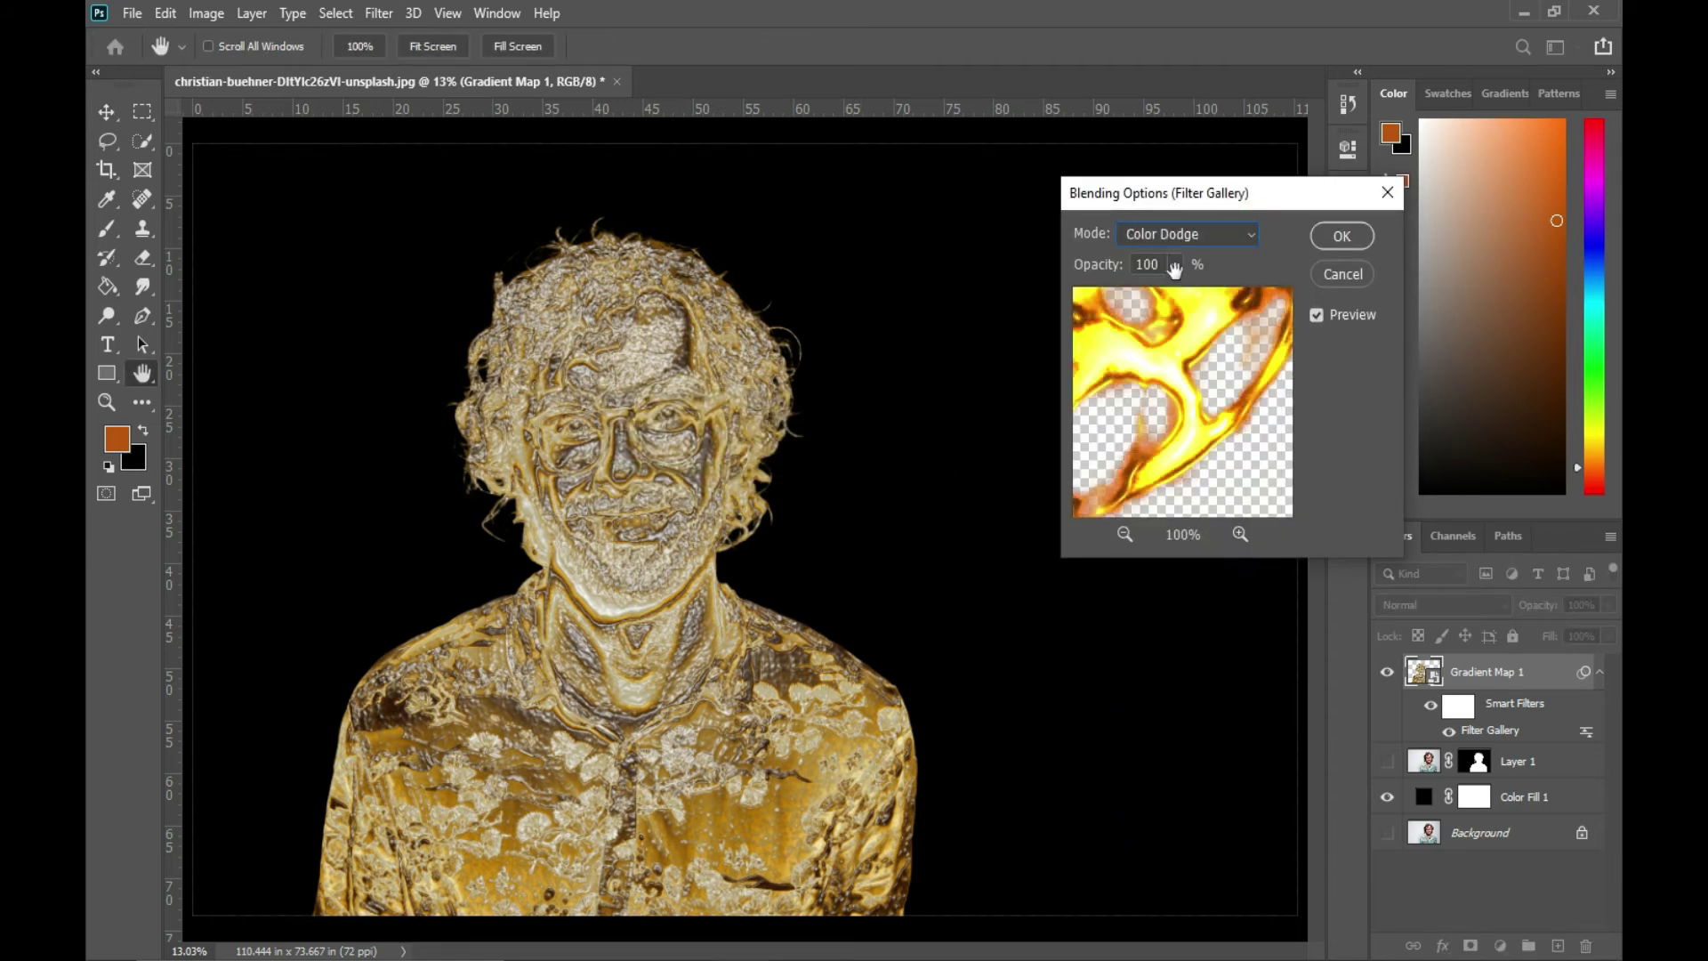
pyautogui.click(1175, 265)
pyautogui.moveTo(1121, 292); pyautogui.dragTo(1089, 287)
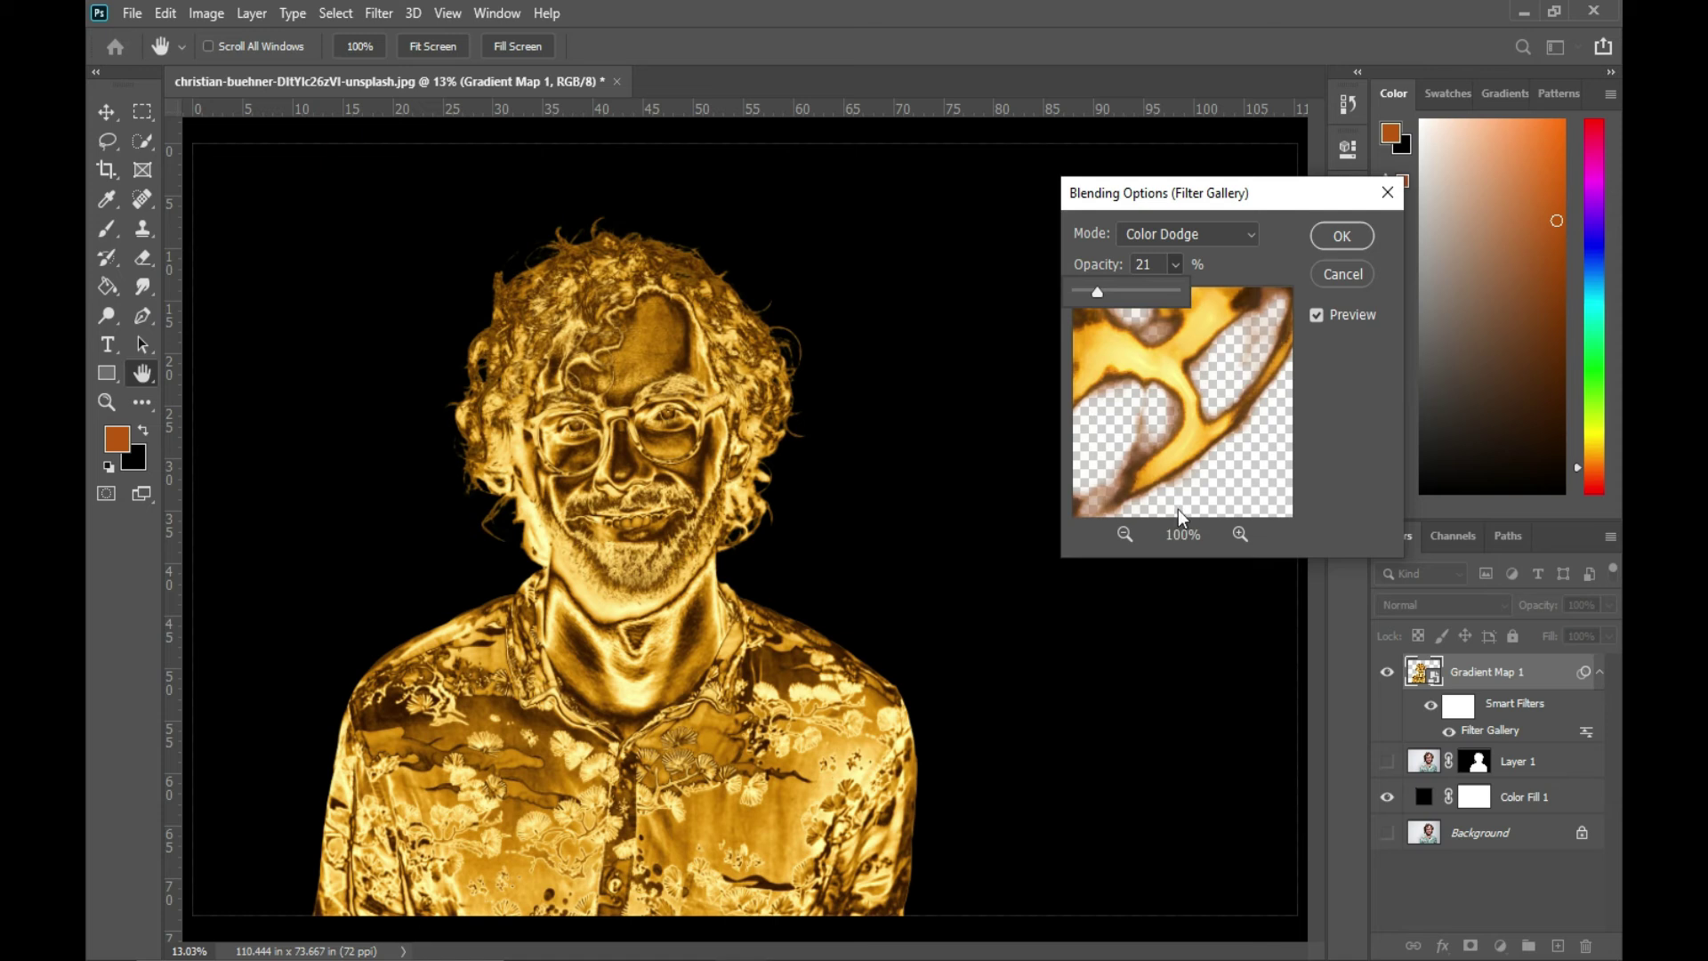
pyautogui.click(1322, 239)
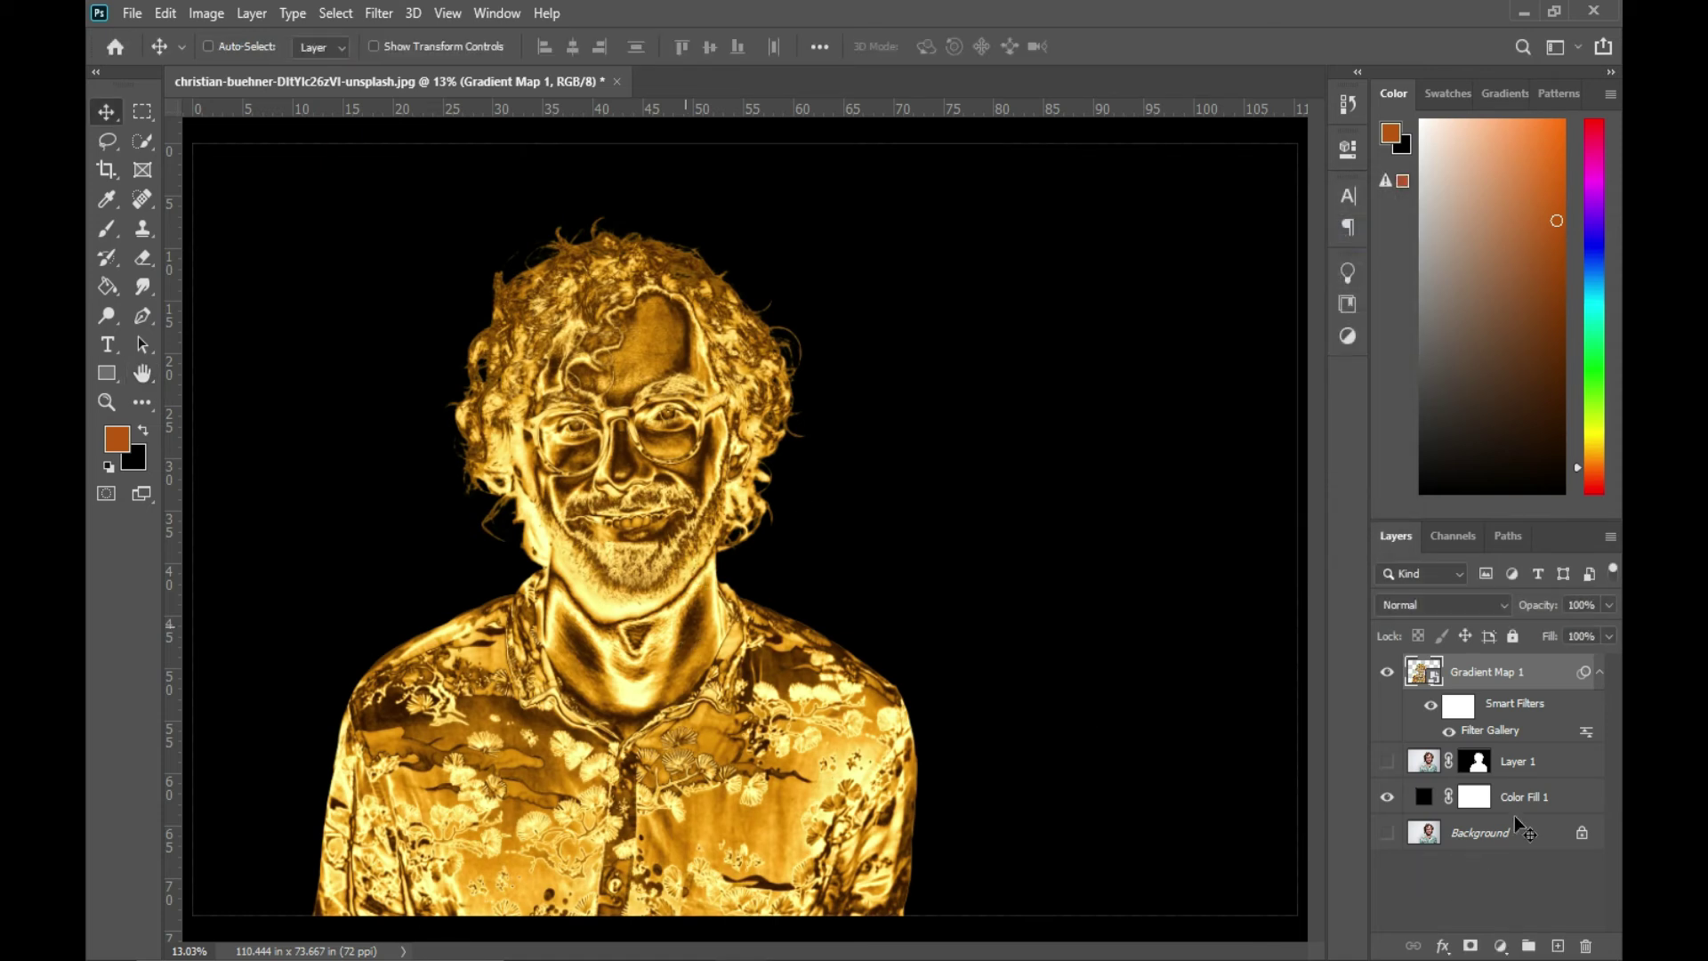
# - Create a new layer above Gradient Map 1 and prepare a 600 px brush with white as the foreground color
pyautogui.click(1558, 947)
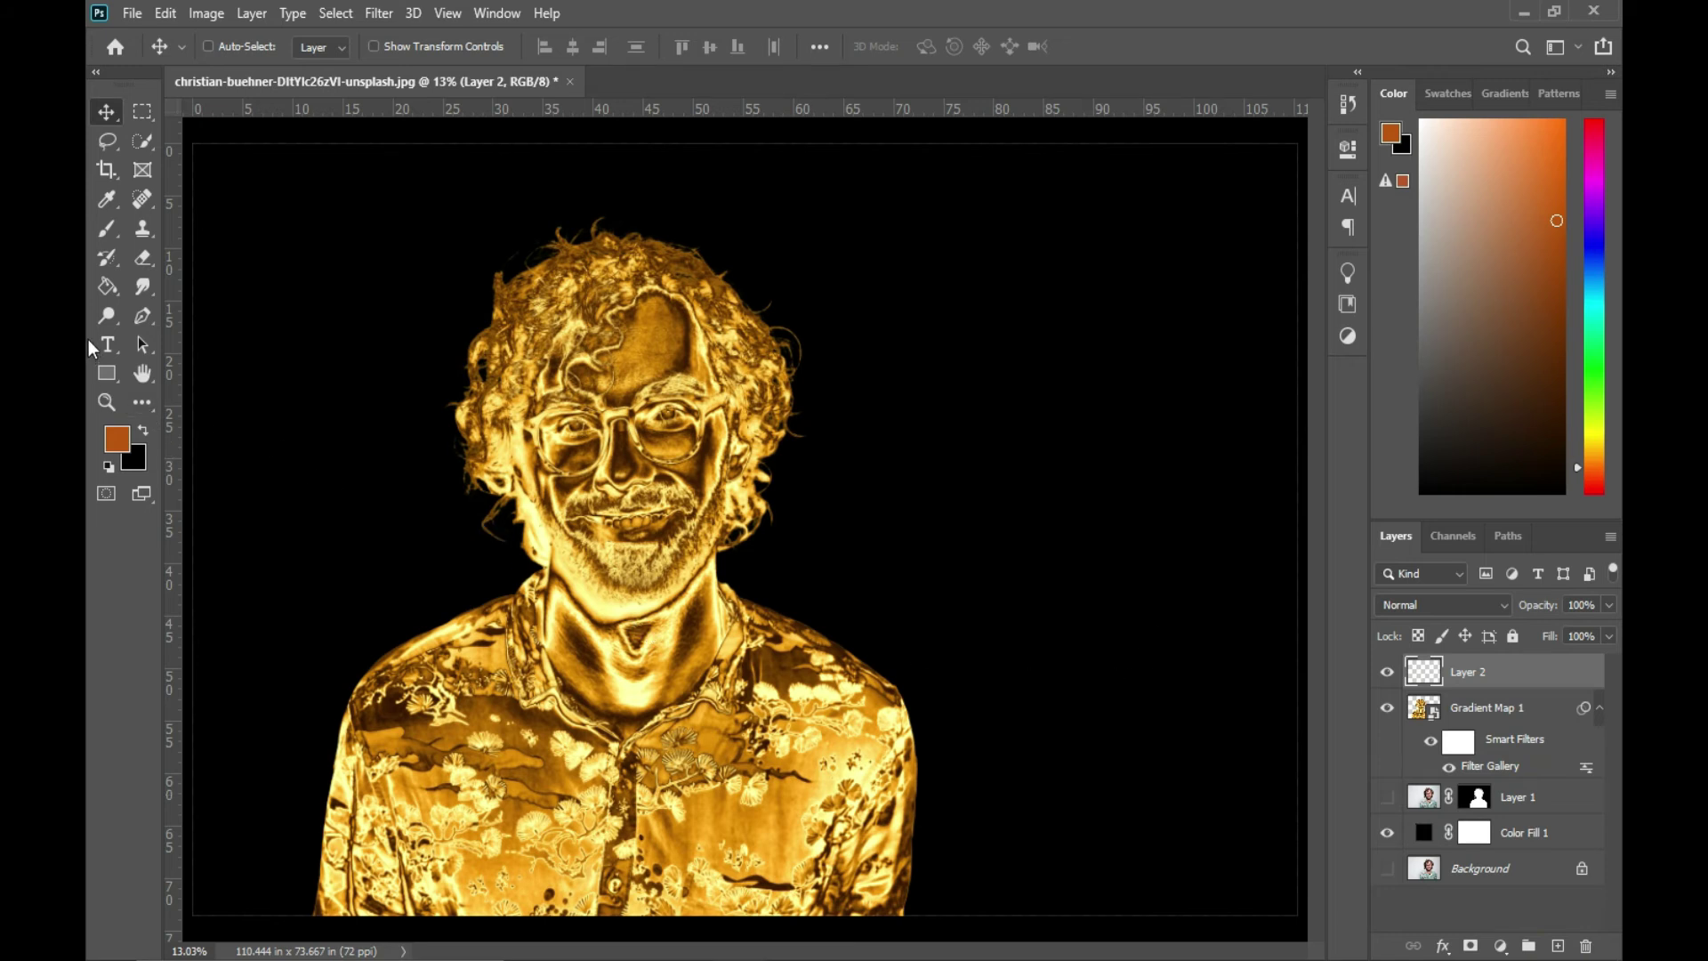
pyautogui.click(107, 233)
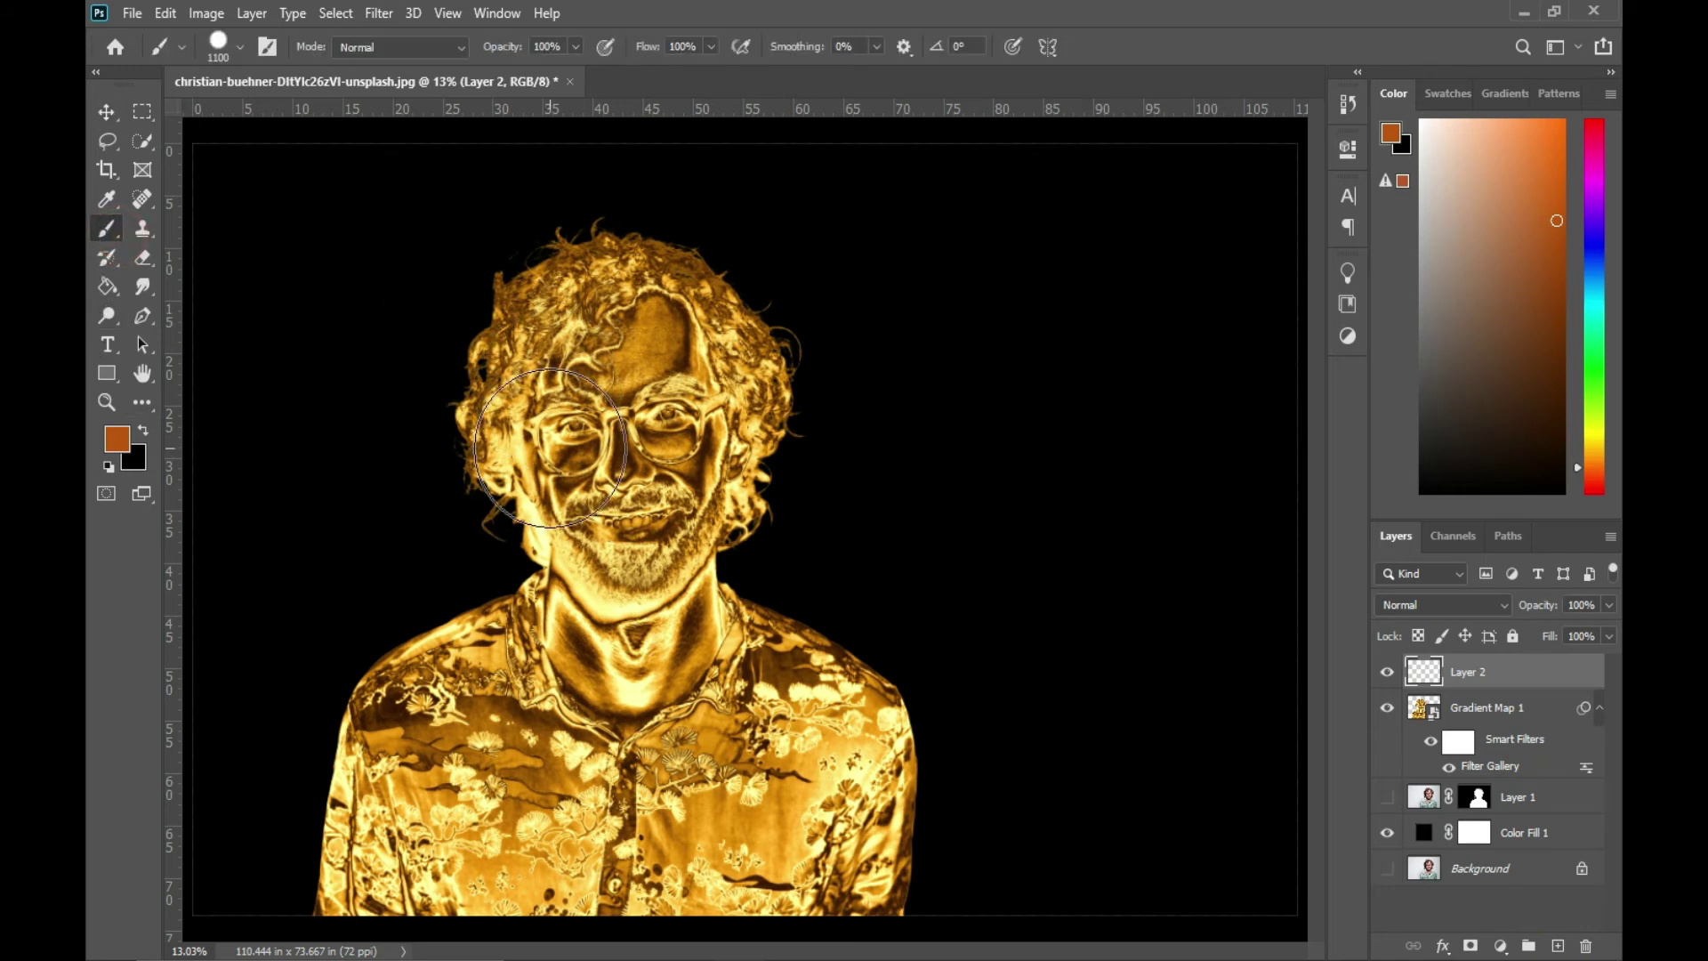
pyautogui.press('[')
pyautogui.press('[')
pyautogui.press('[')
pyautogui.press('[')
pyautogui.press('[')
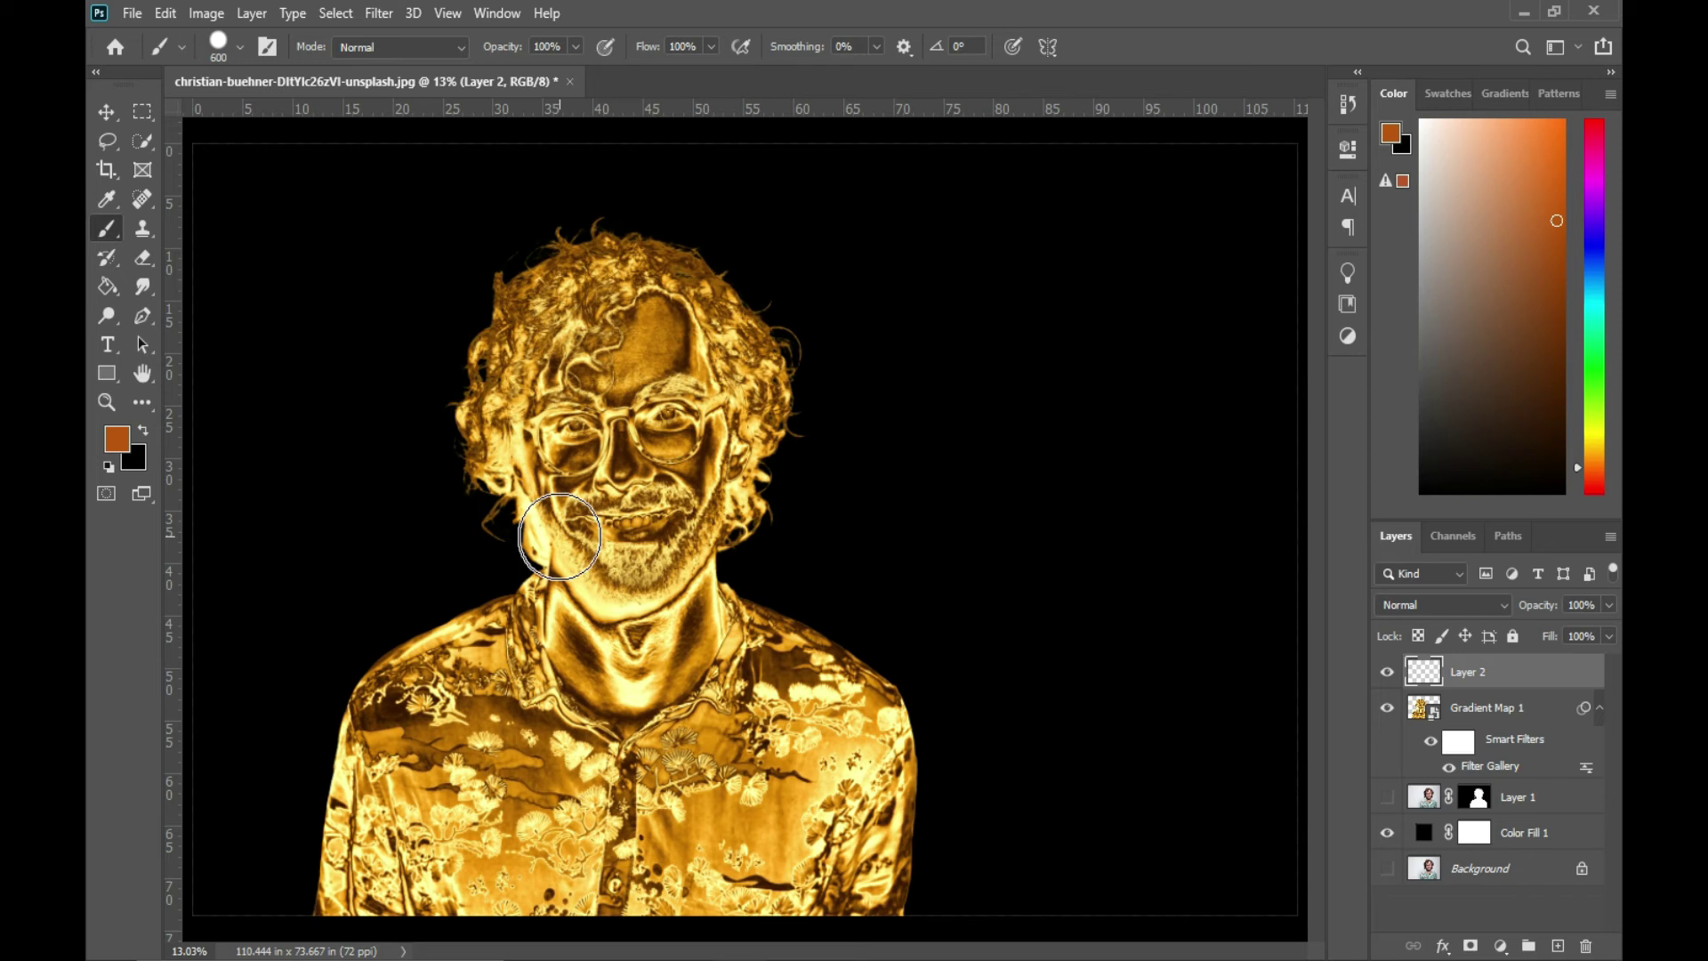
pyautogui.click(108, 467)
pyautogui.press('x')
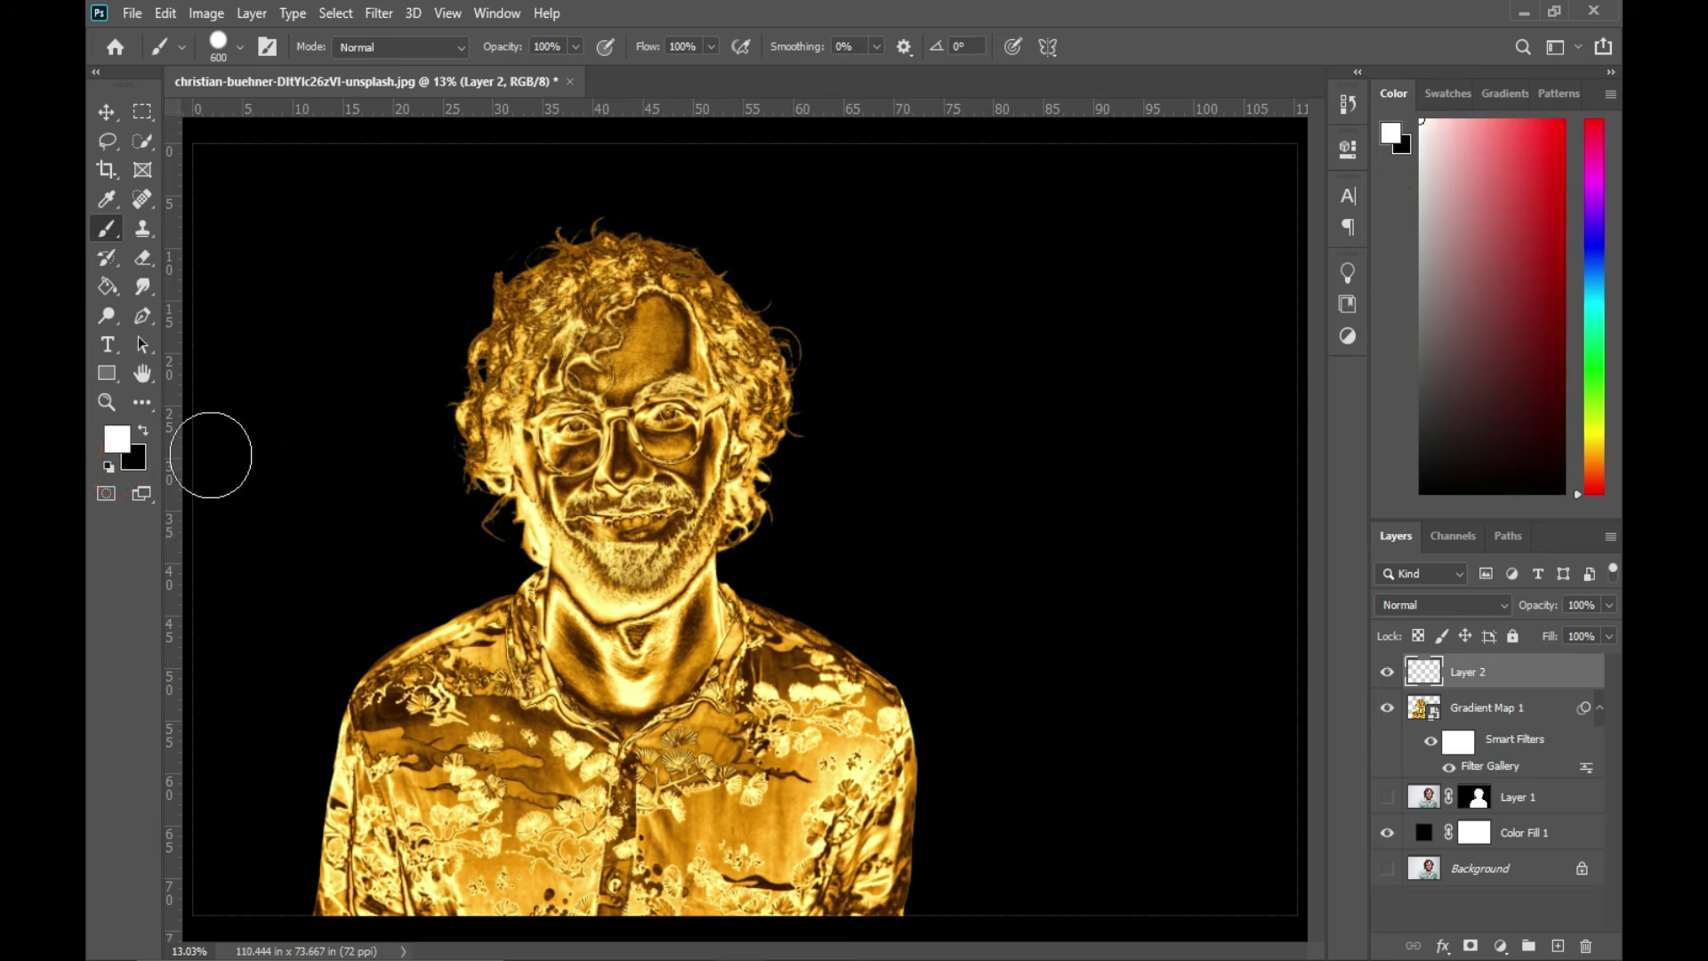
# - Undo the hard-edged test dab and switch to the Soft Round brush
pyautogui.click(553, 505)
pyautogui.hotkey('ctrl', 'z')
pyautogui.rightClick(578, 531)
pyautogui.click(657, 693)
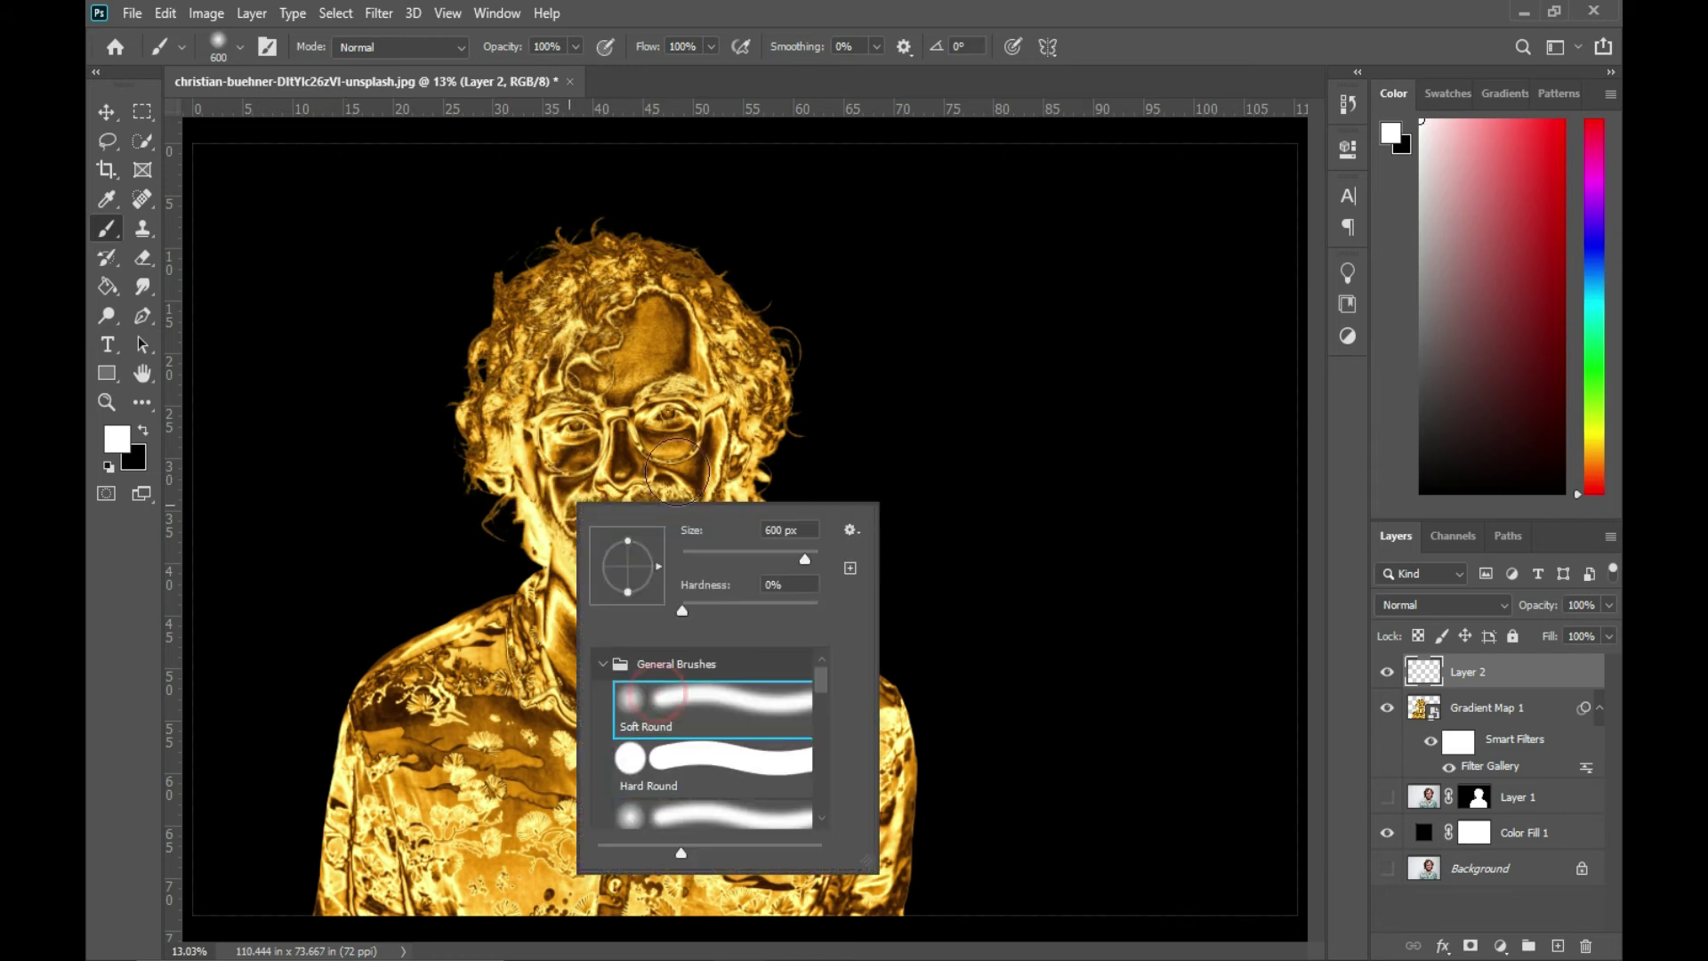
pyautogui.click(717, 21)
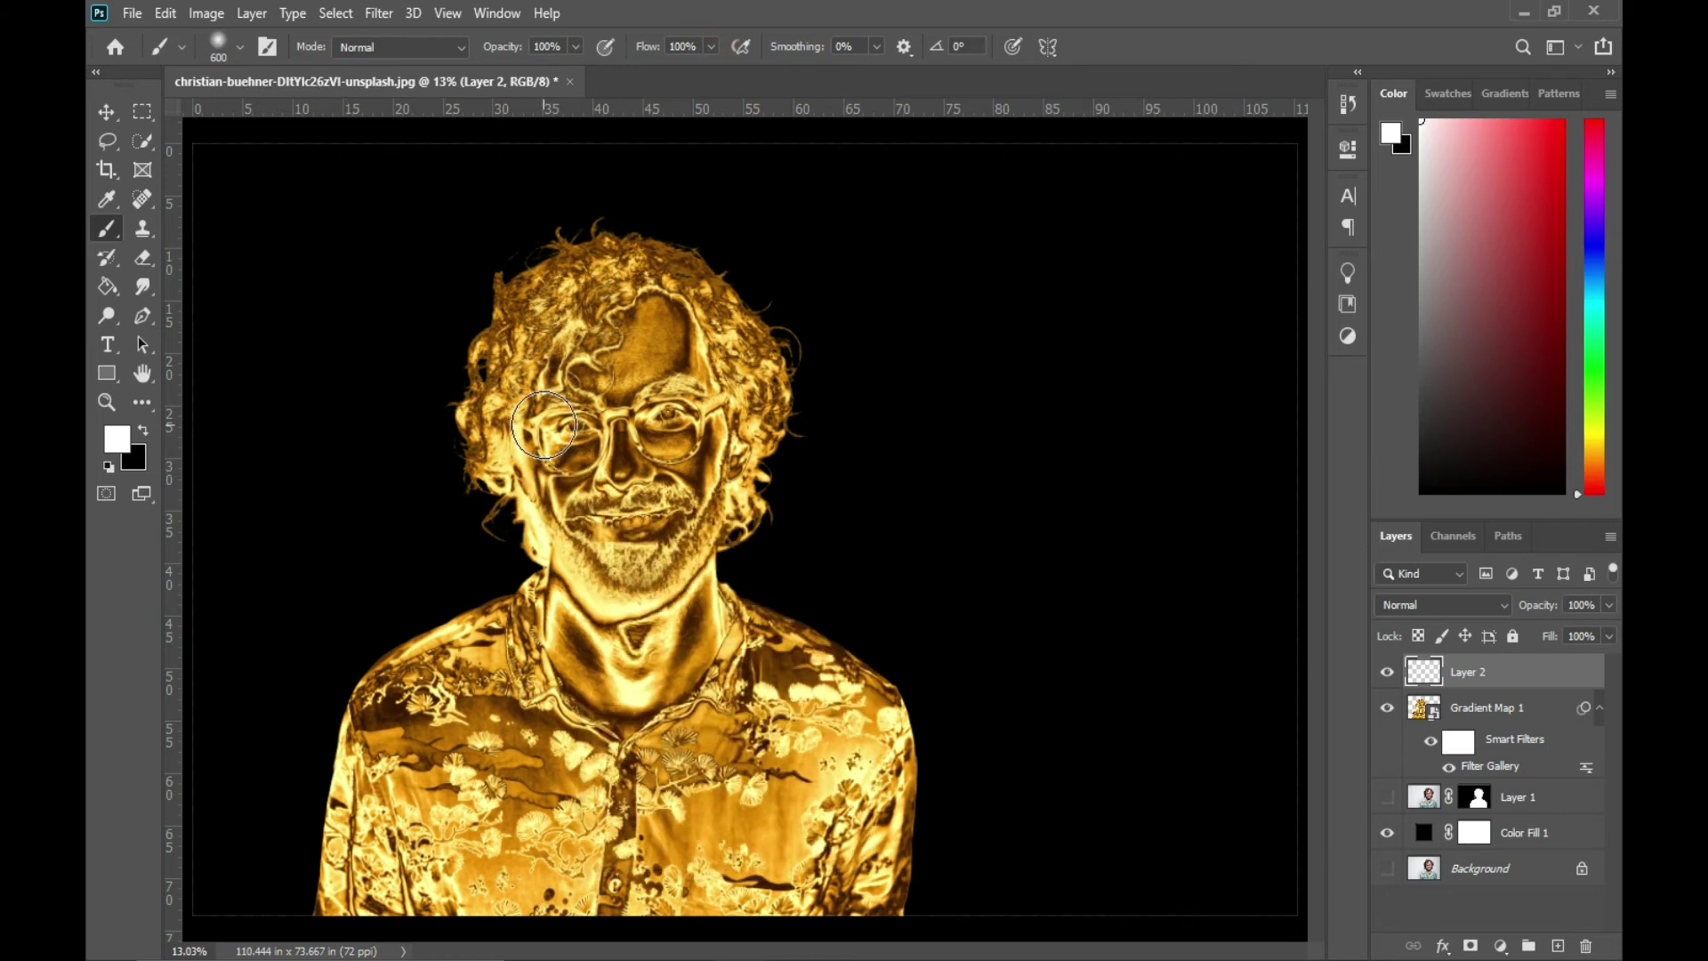
# - Paint soft white highlights on Layer 2 over both sides of the forehead, both sides of the neck and the nose
pyautogui.click(567, 352)
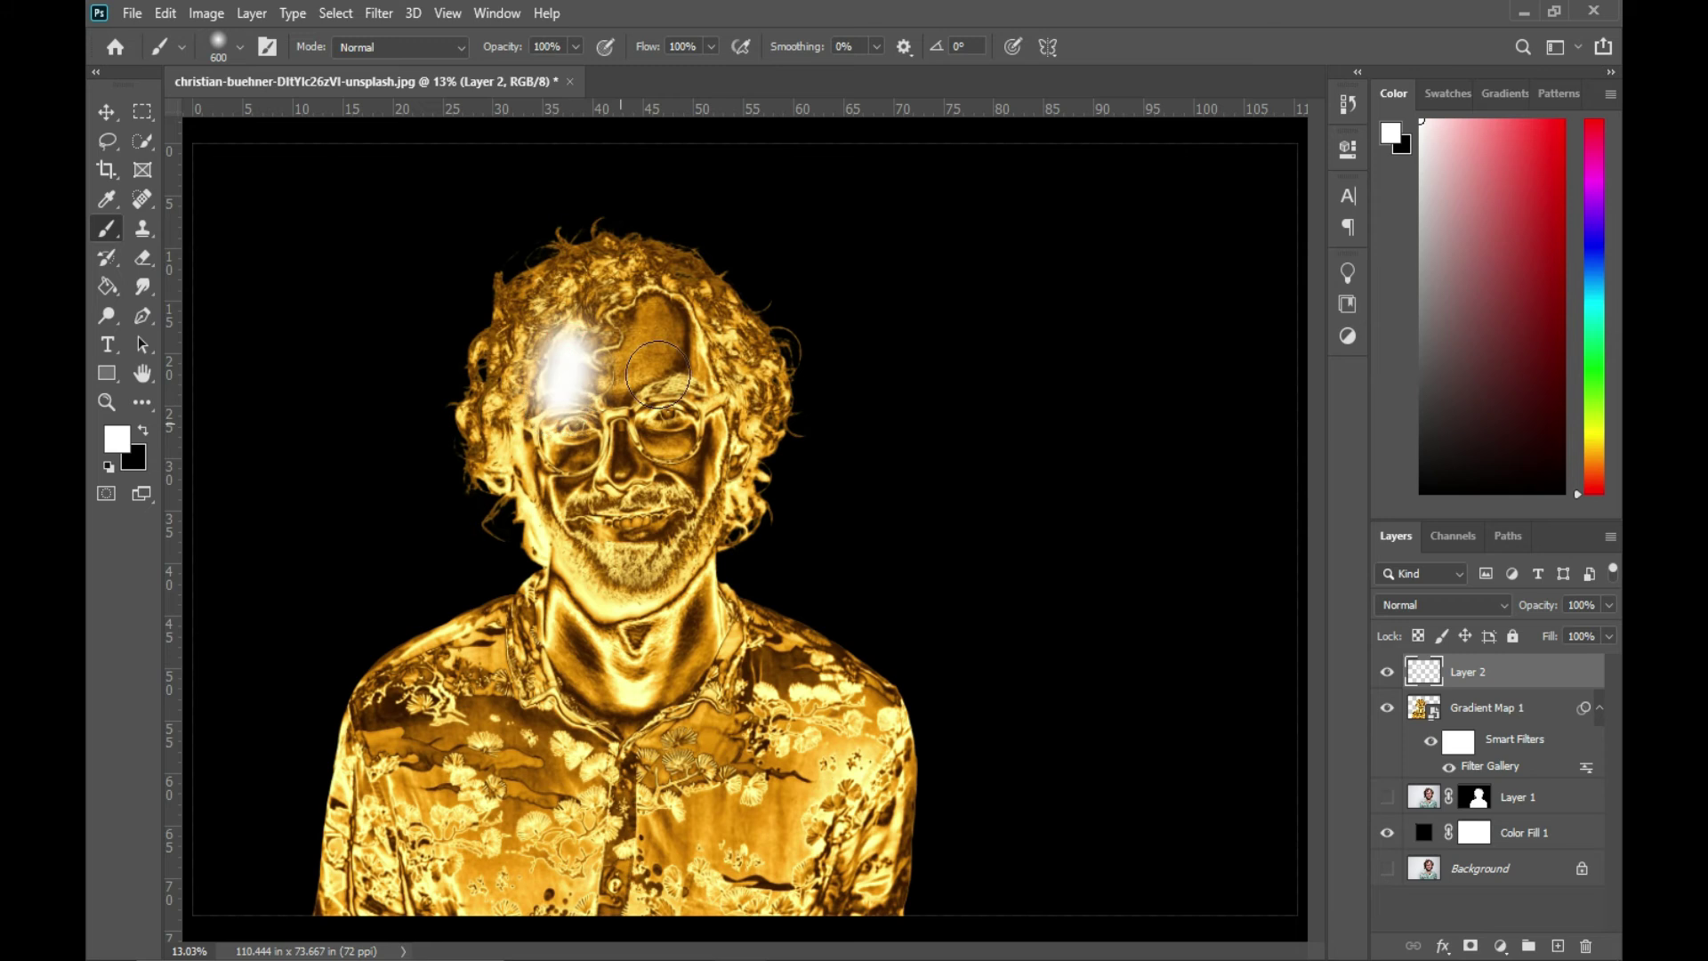
pyautogui.click(658, 336)
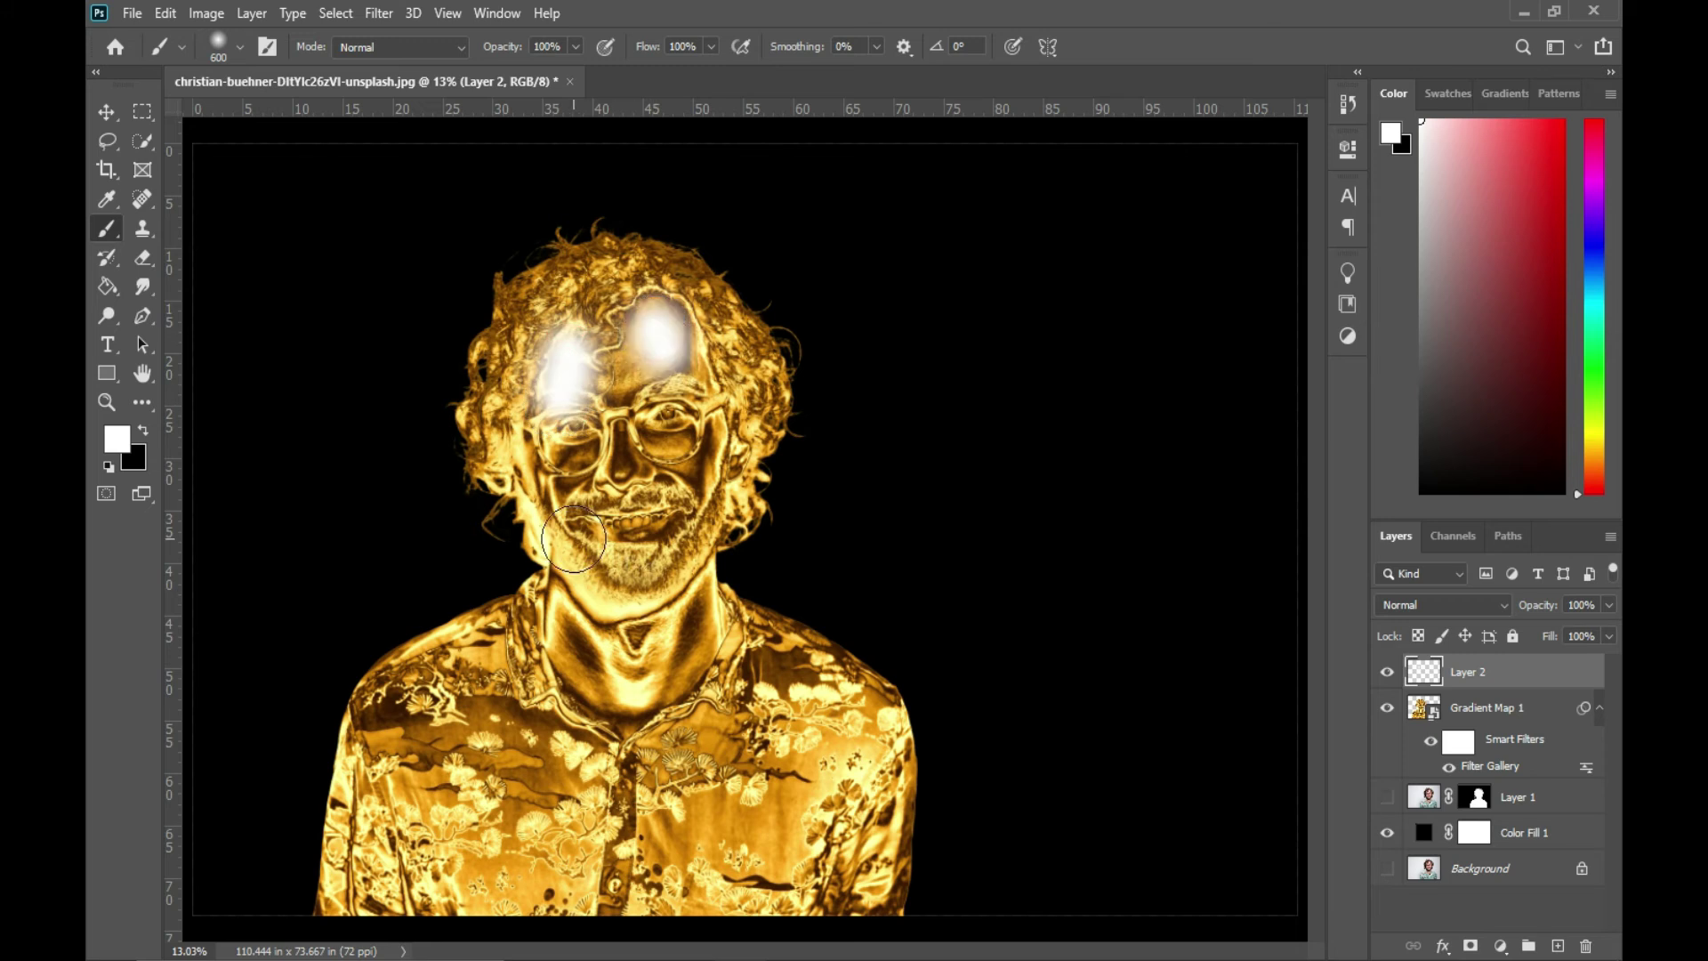
pyautogui.click(714, 621)
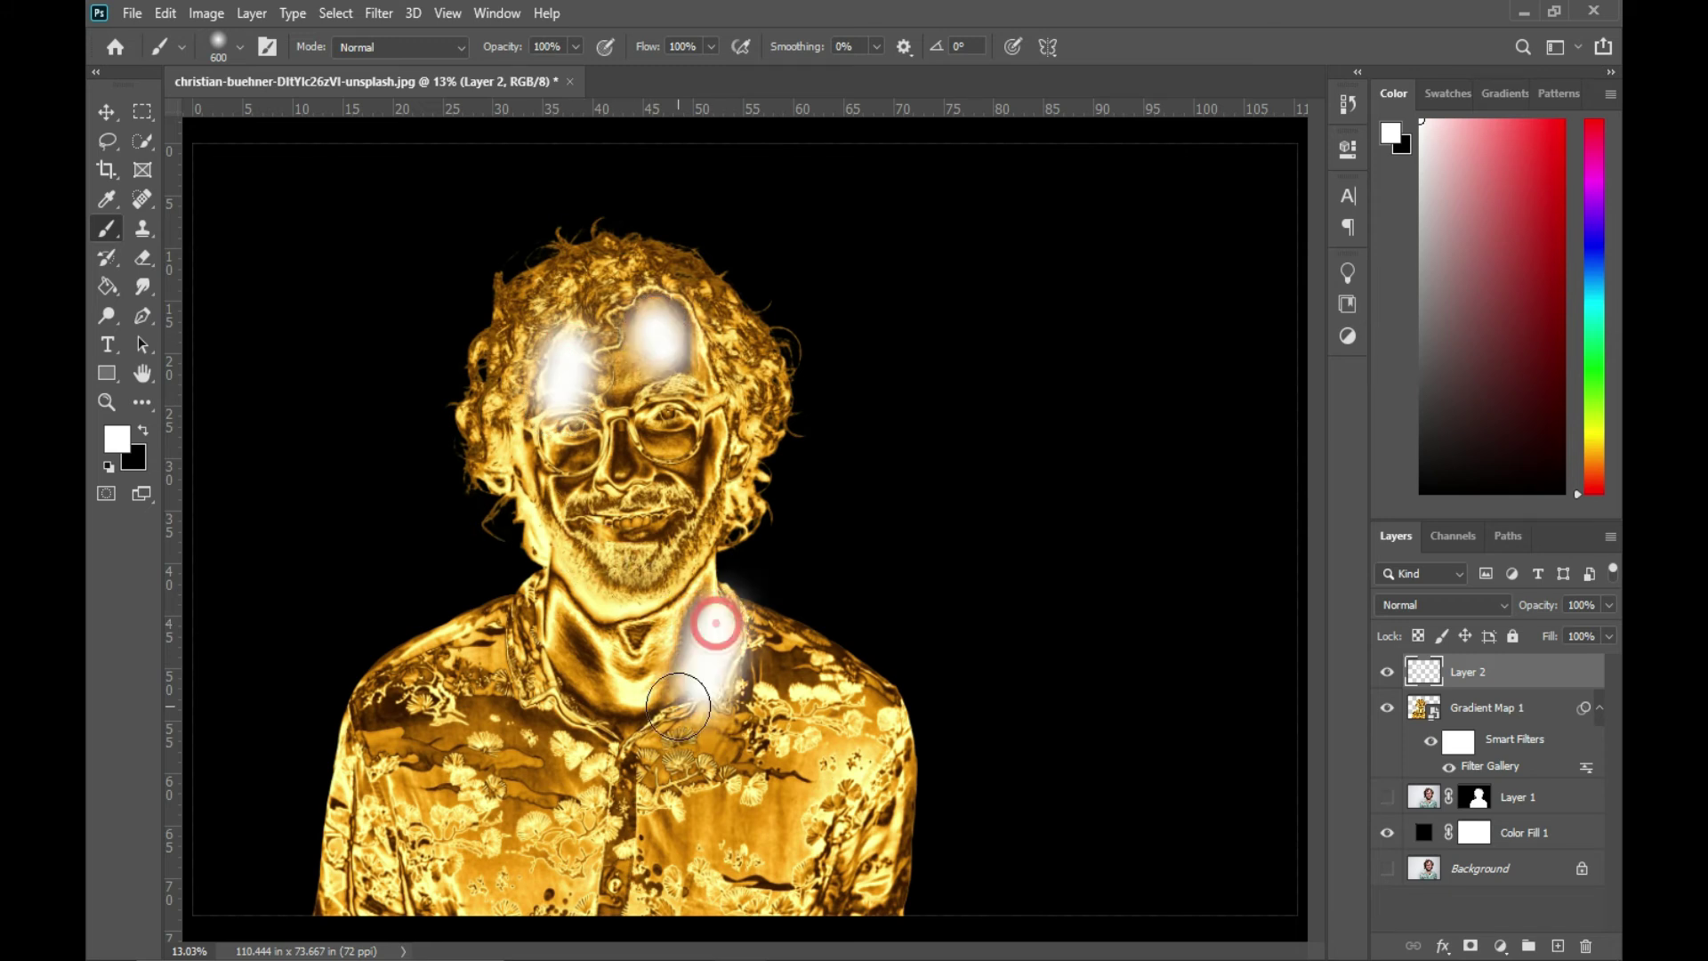
pyautogui.click(558, 682)
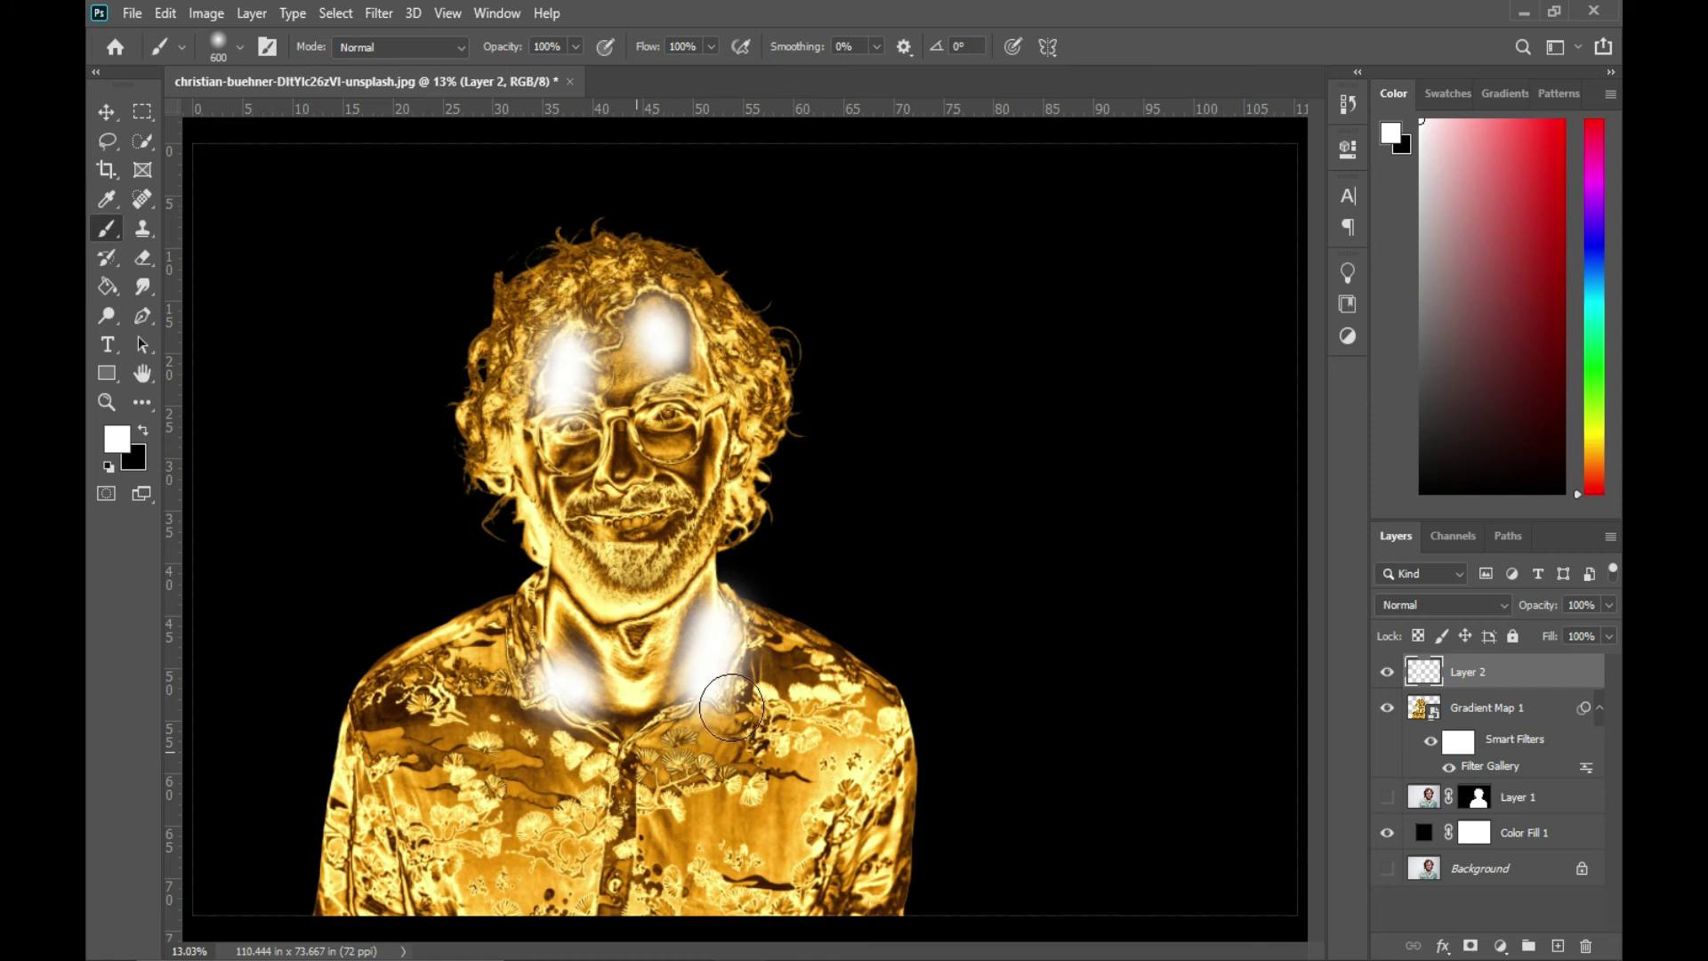
pyautogui.click(632, 452)
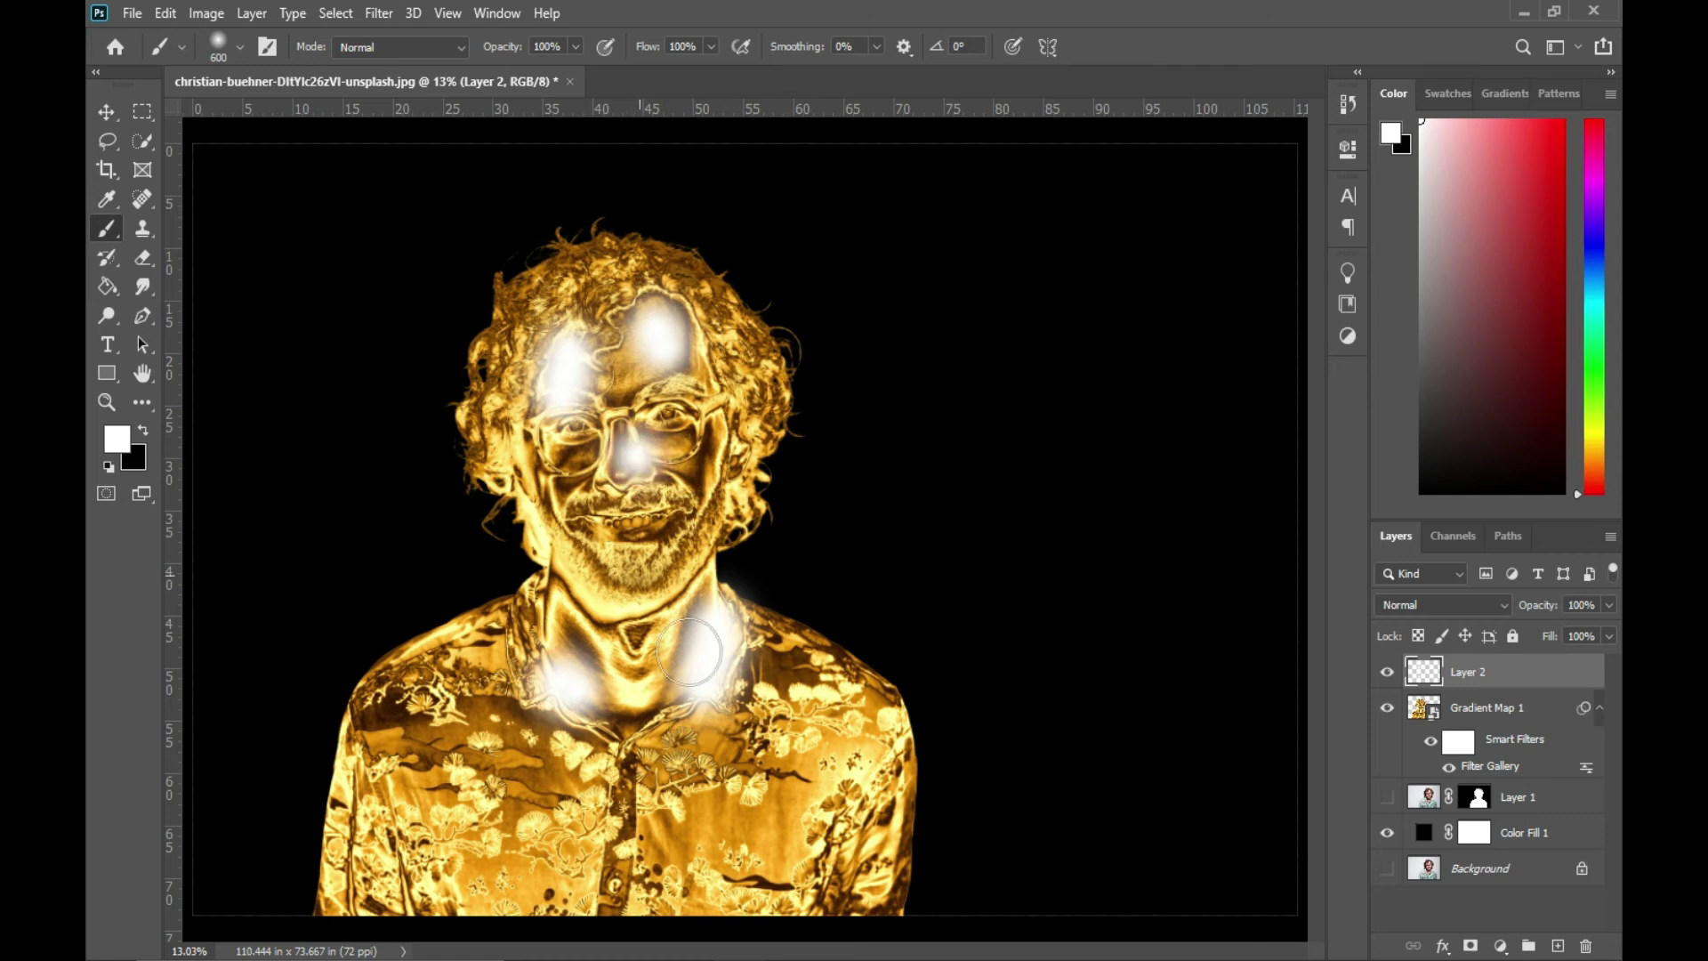
# - Set Layer 2 to Color Dodge with 21% fill, comparing the portrait with and without the highlights
pyautogui.click(1497, 605)
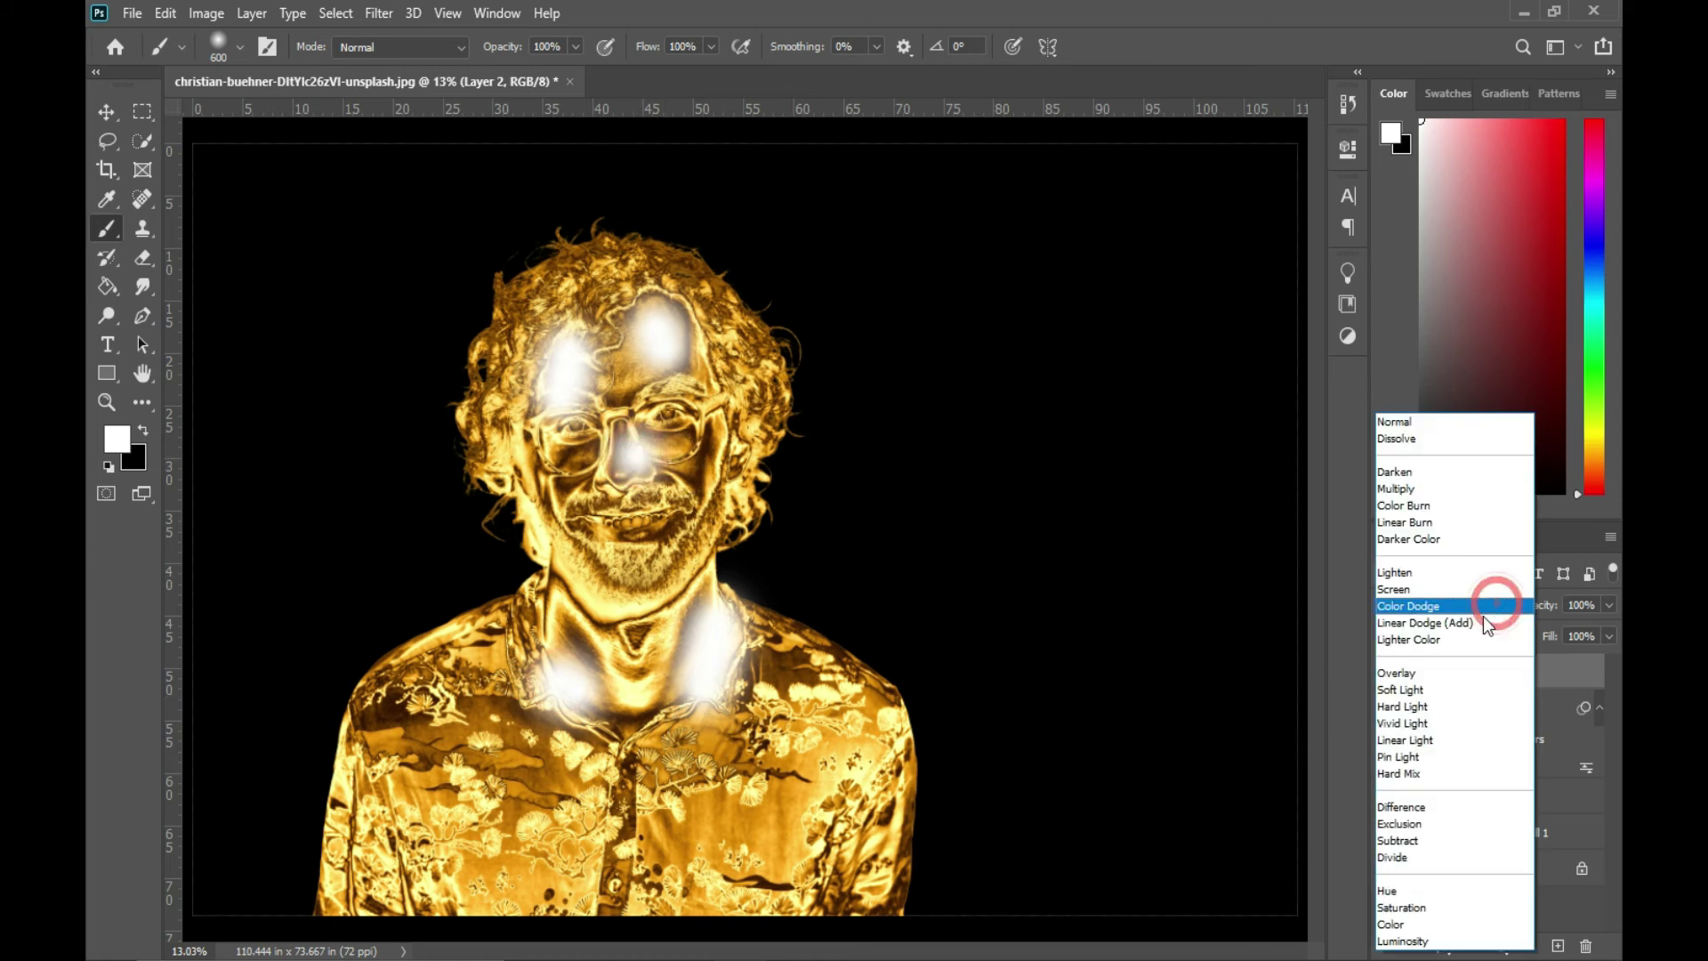
pyautogui.click(1429, 601)
pyautogui.click(1608, 637)
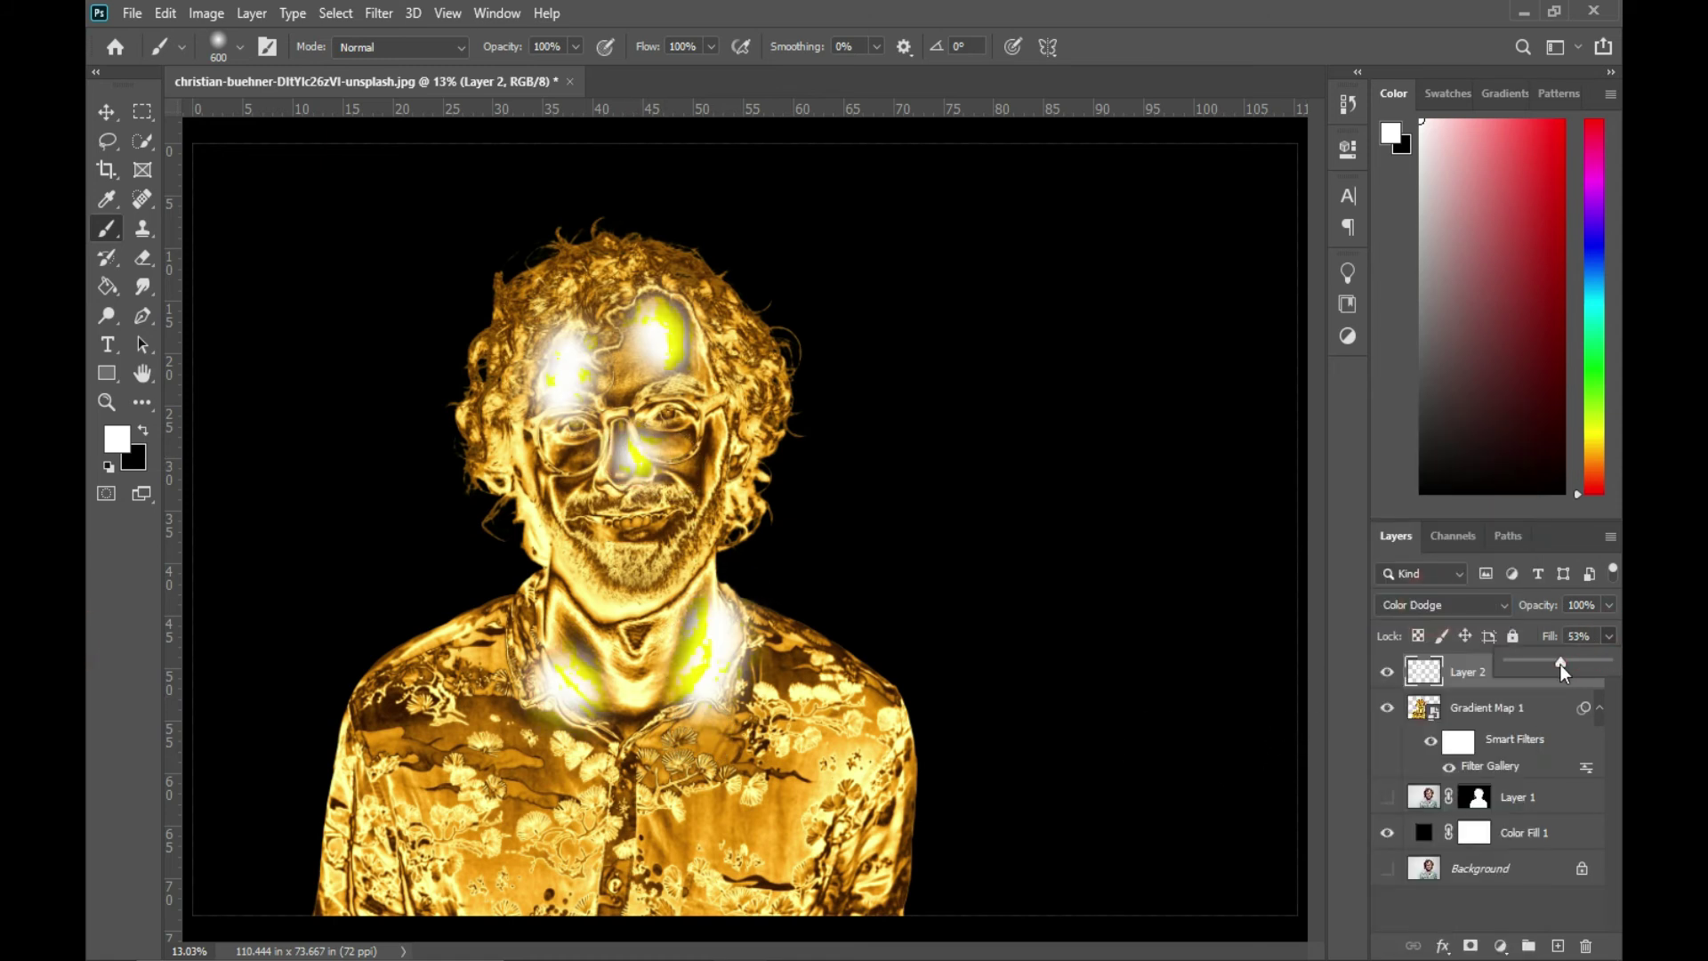
pyautogui.moveTo(1534, 664); pyautogui.dragTo(1530, 663)
pyautogui.click(1385, 676)
pyautogui.click(1386, 676)
pyautogui.click(1385, 676)
pyautogui.click(1385, 676)
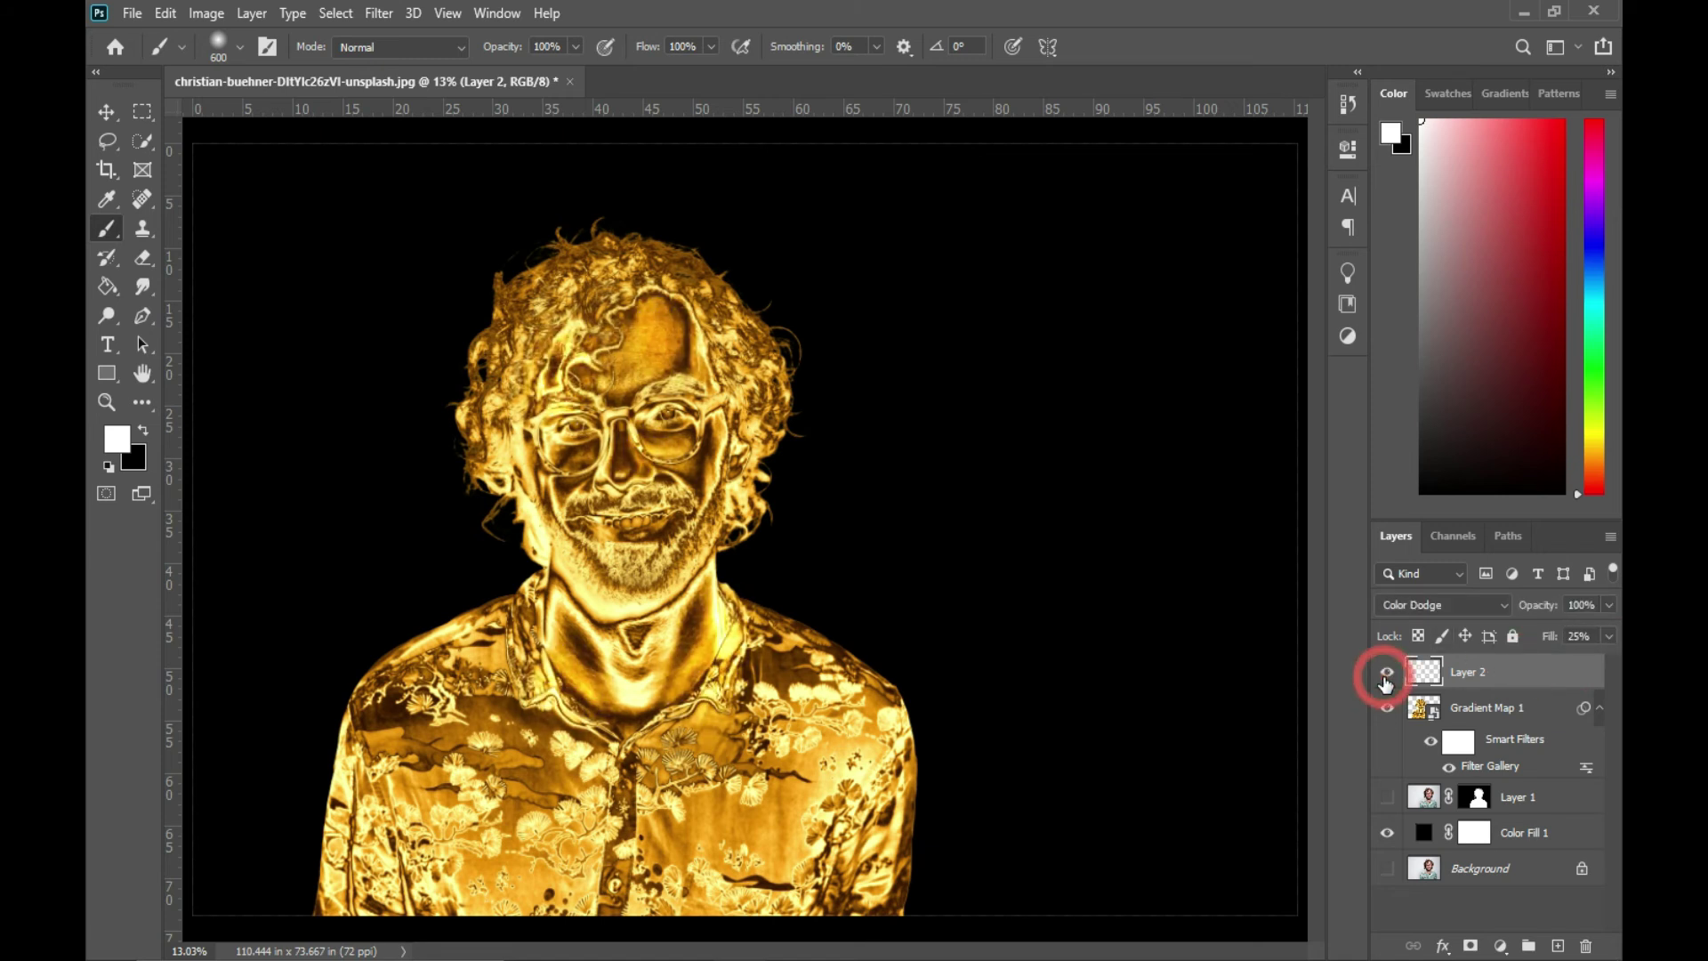
pyautogui.click(1607, 637)
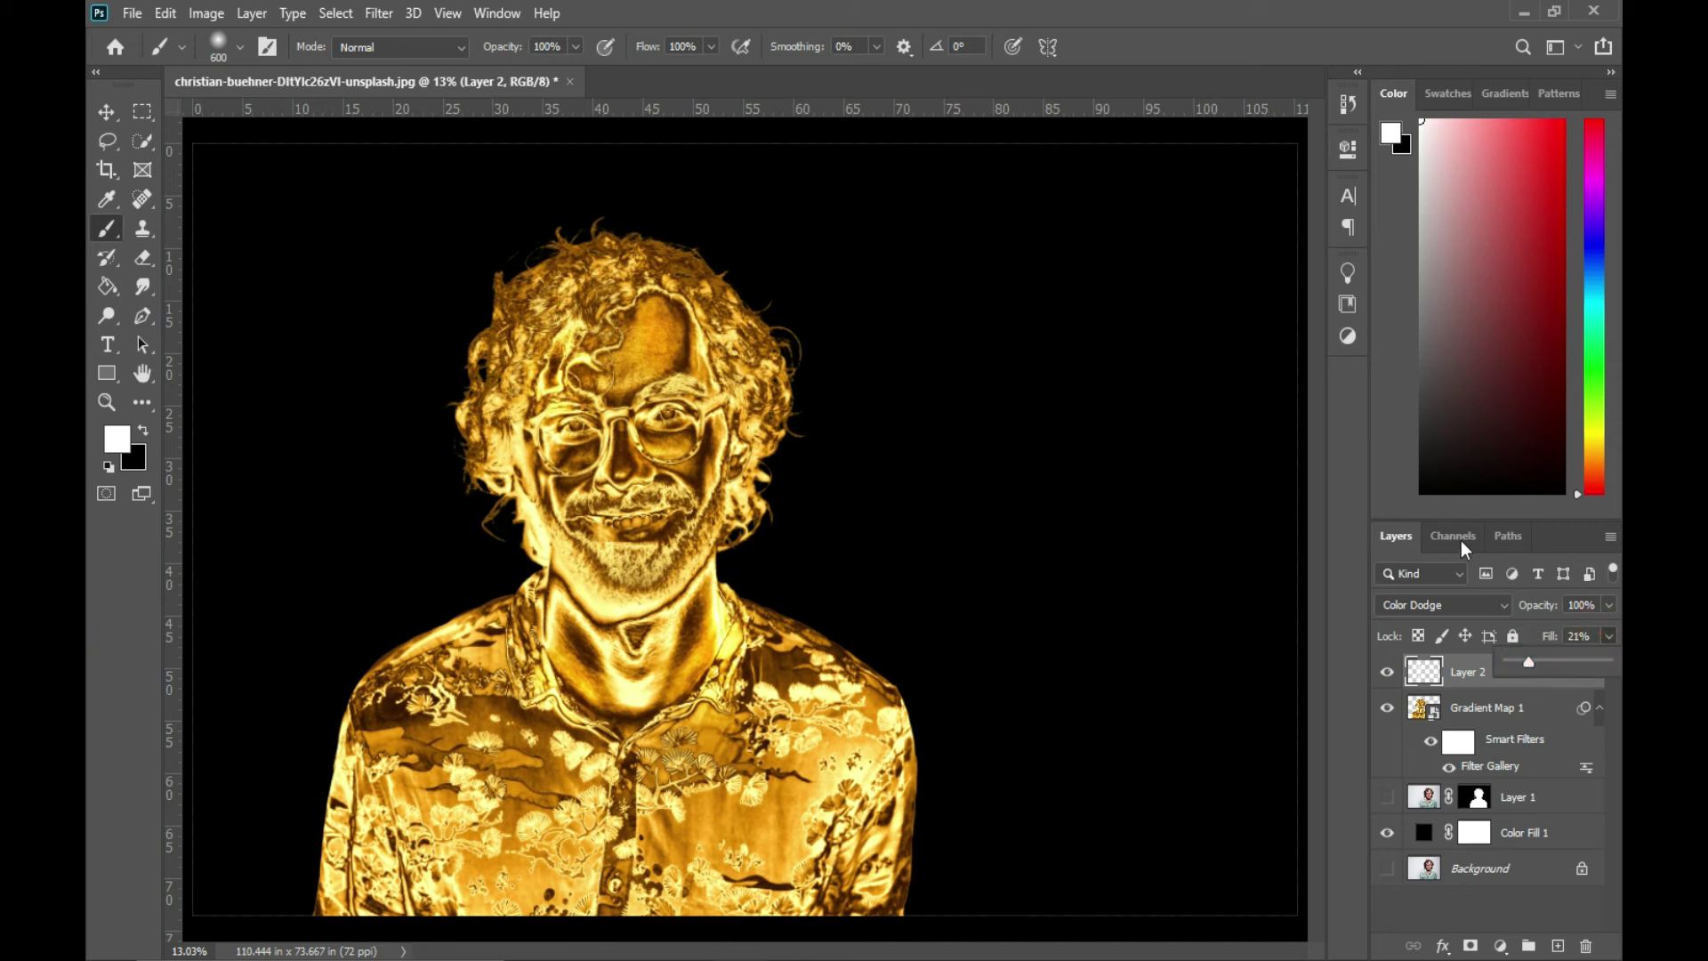
pyautogui.click(1379, 495)
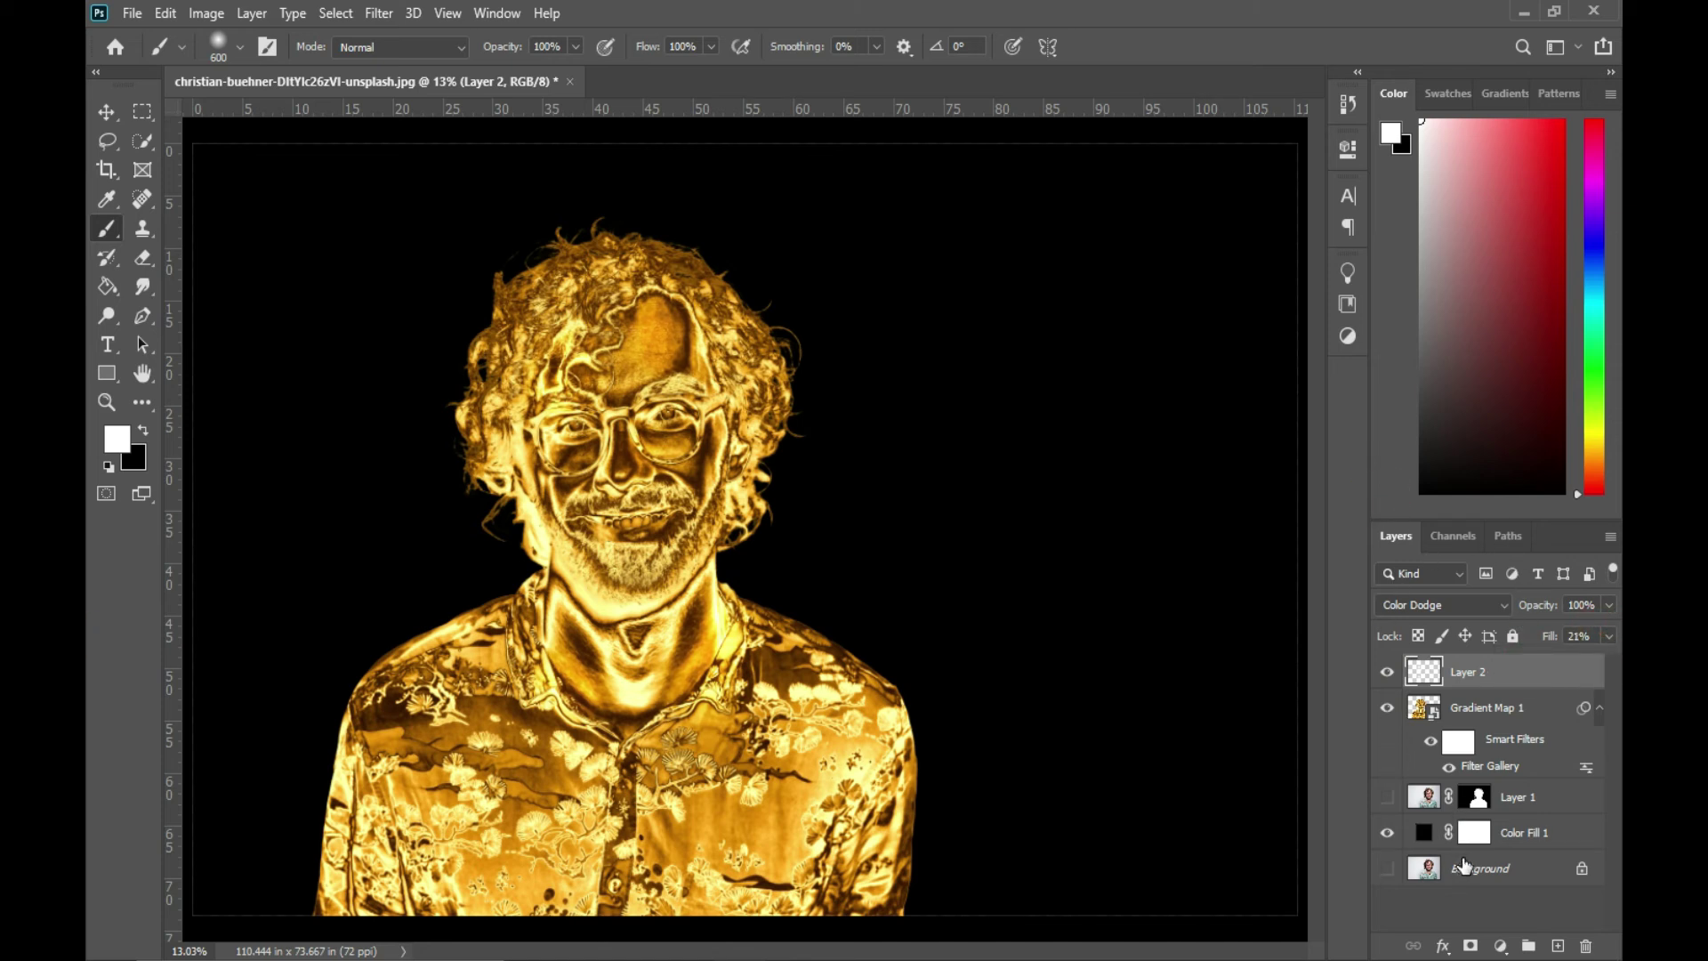
# - Merge Layer 2 with Gradient Map 1 and create a new layer directly above Color Fill 1
pyautogui.keyDown('shift'); pyautogui.click(1467, 707); pyautogui.keyUp('shift')
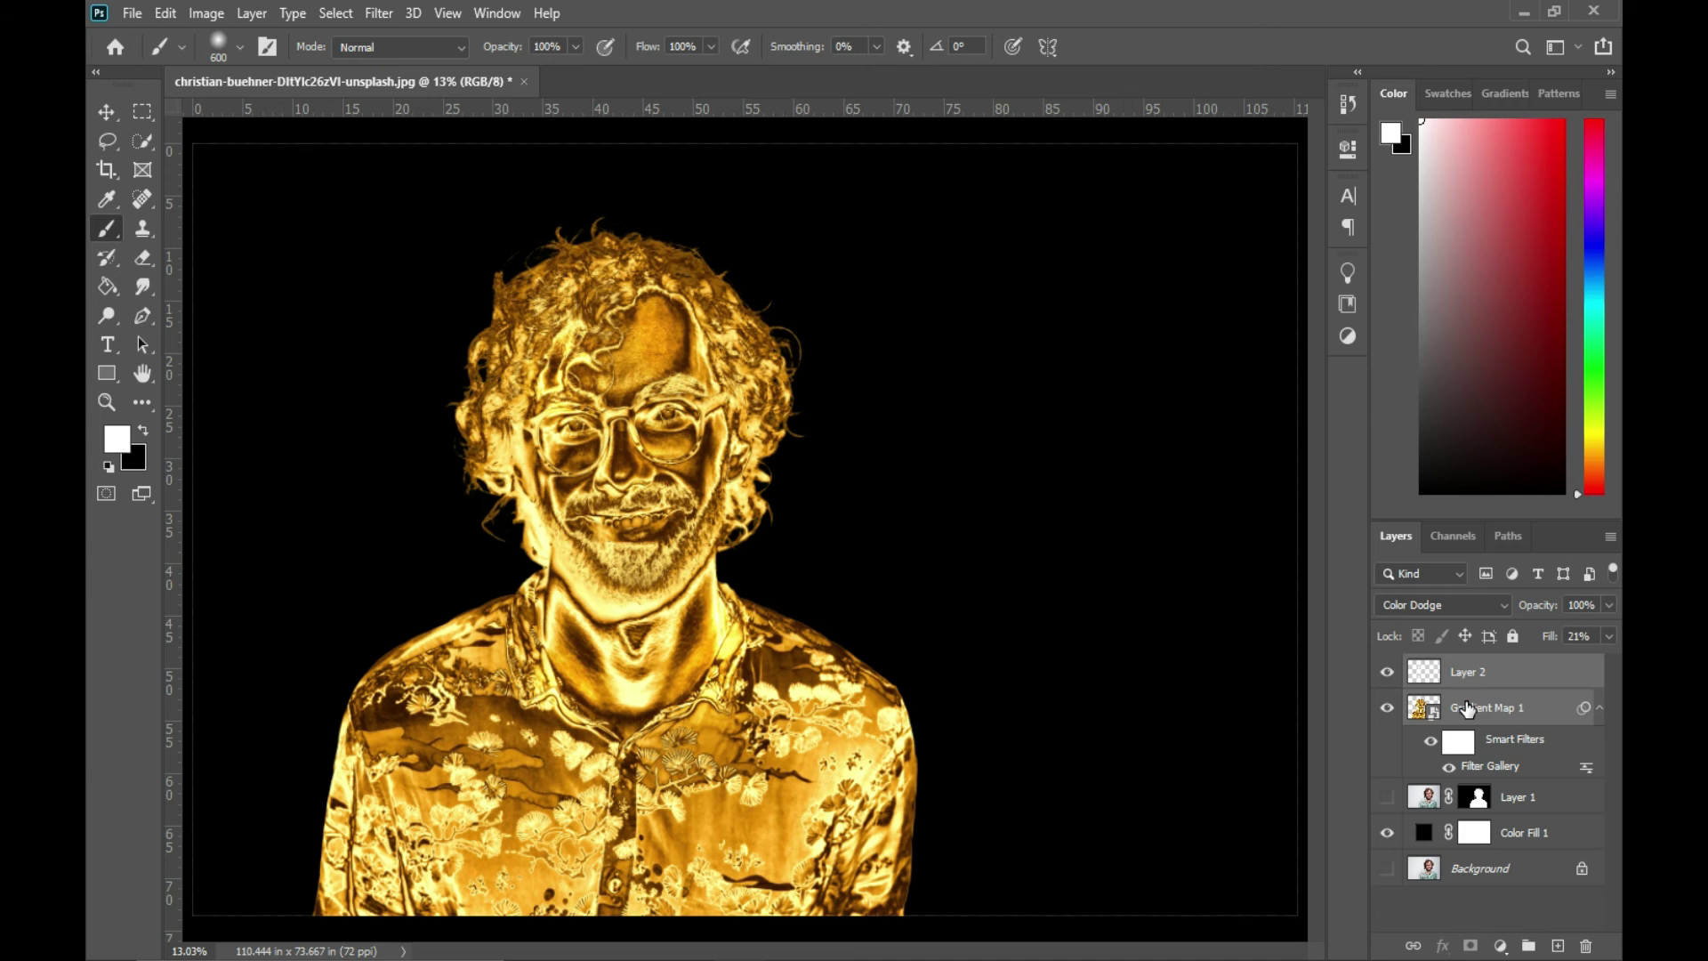
pyautogui.hotkey('ctrl', 'e')
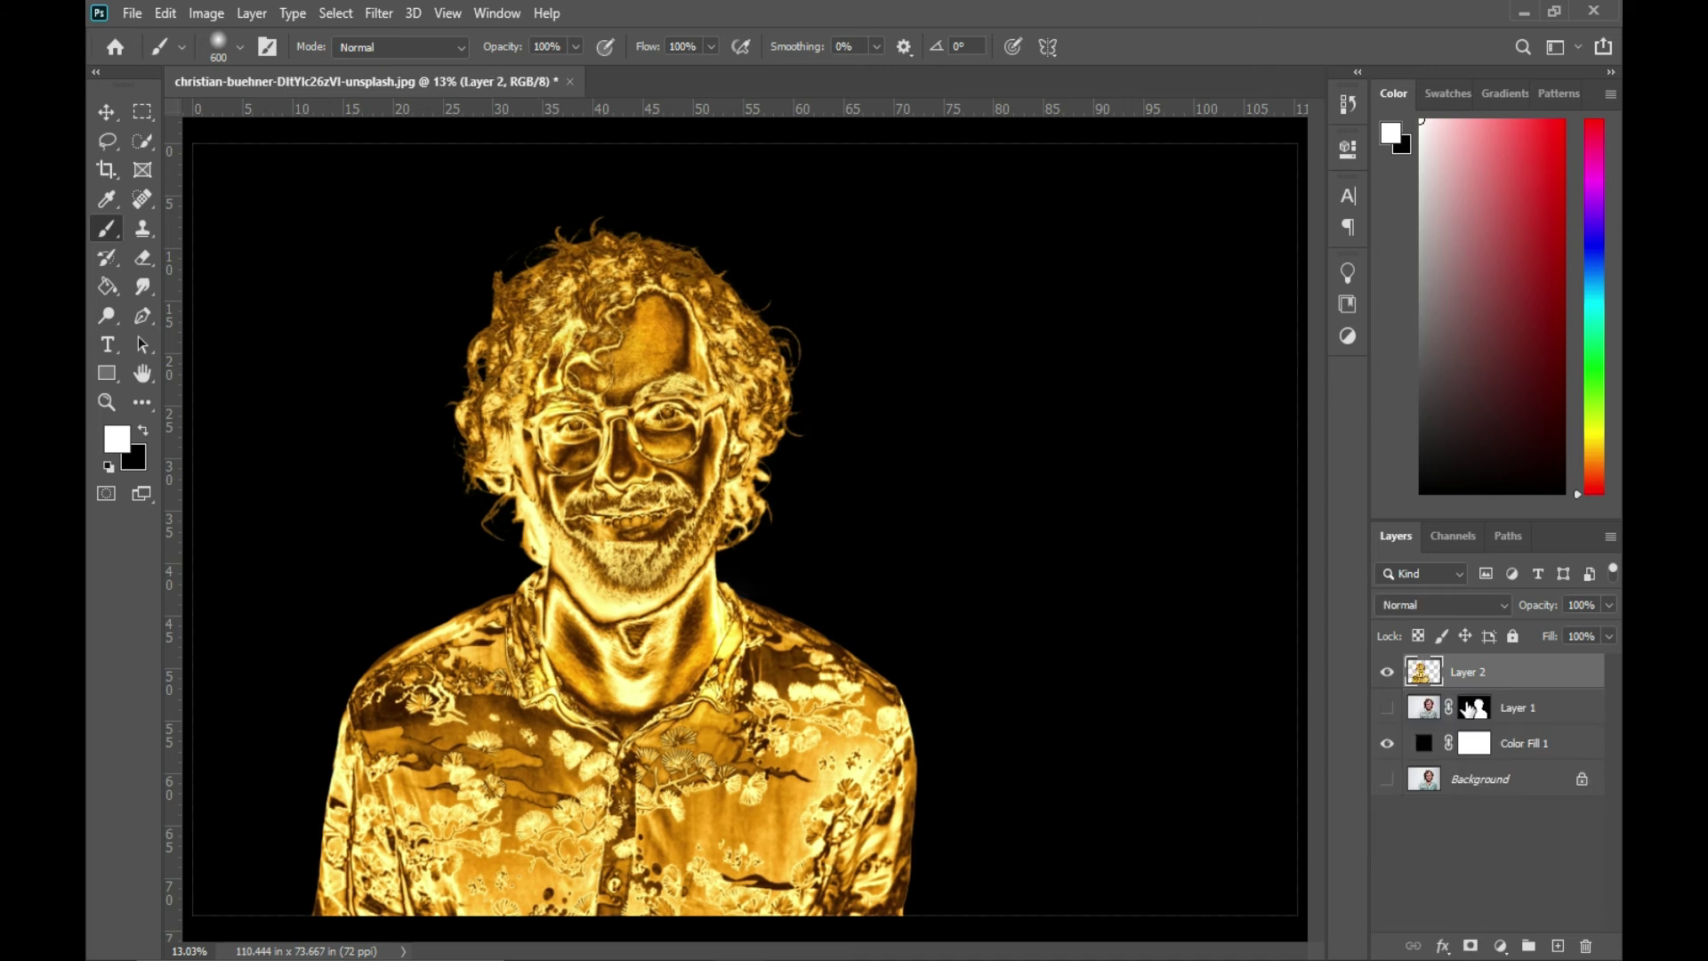
pyautogui.click(1527, 753)
pyautogui.click(1562, 948)
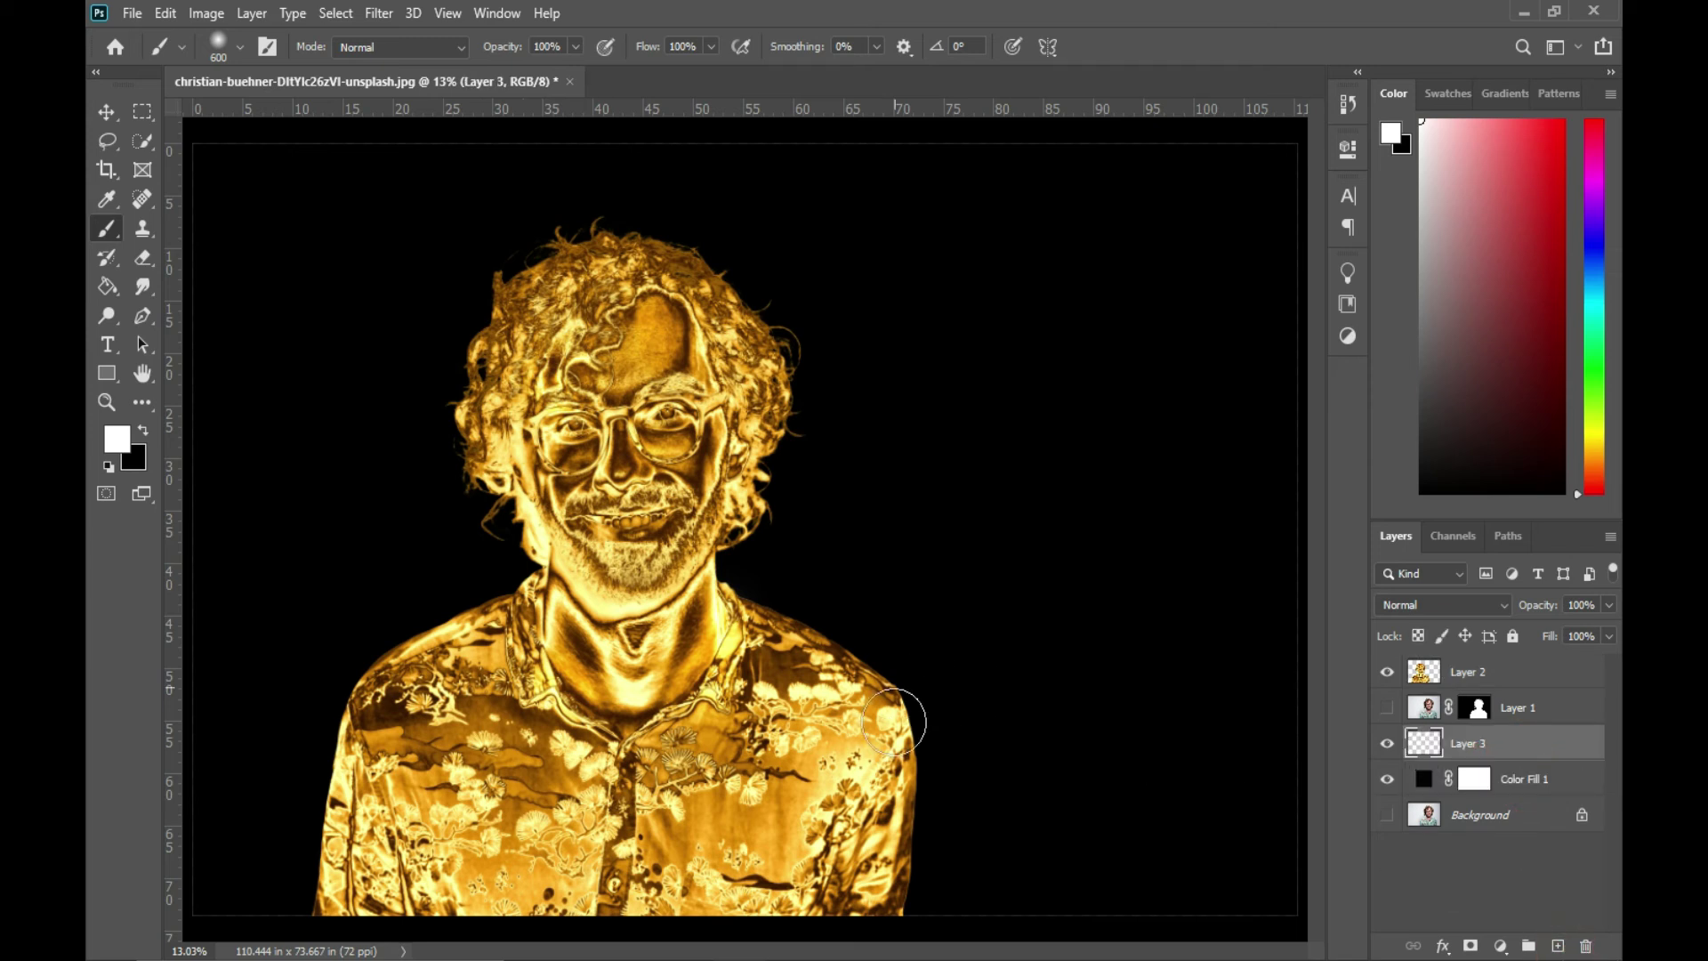
# - Enlarge the soft brush to 3500 px
pyautogui.press(']')
pyautogui.press(']')
pyautogui.press(']')
pyautogui.press(']')
pyautogui.press(']')
pyautogui.press(']')
pyautogui.press(']')
pyautogui.press(']')
pyautogui.press(']')
pyautogui.press(']')
pyautogui.press(']')
pyautogui.press(']')
pyautogui.press(']')
pyautogui.press(']')
pyautogui.press(']')
pyautogui.press(']')
pyautogui.press(']')
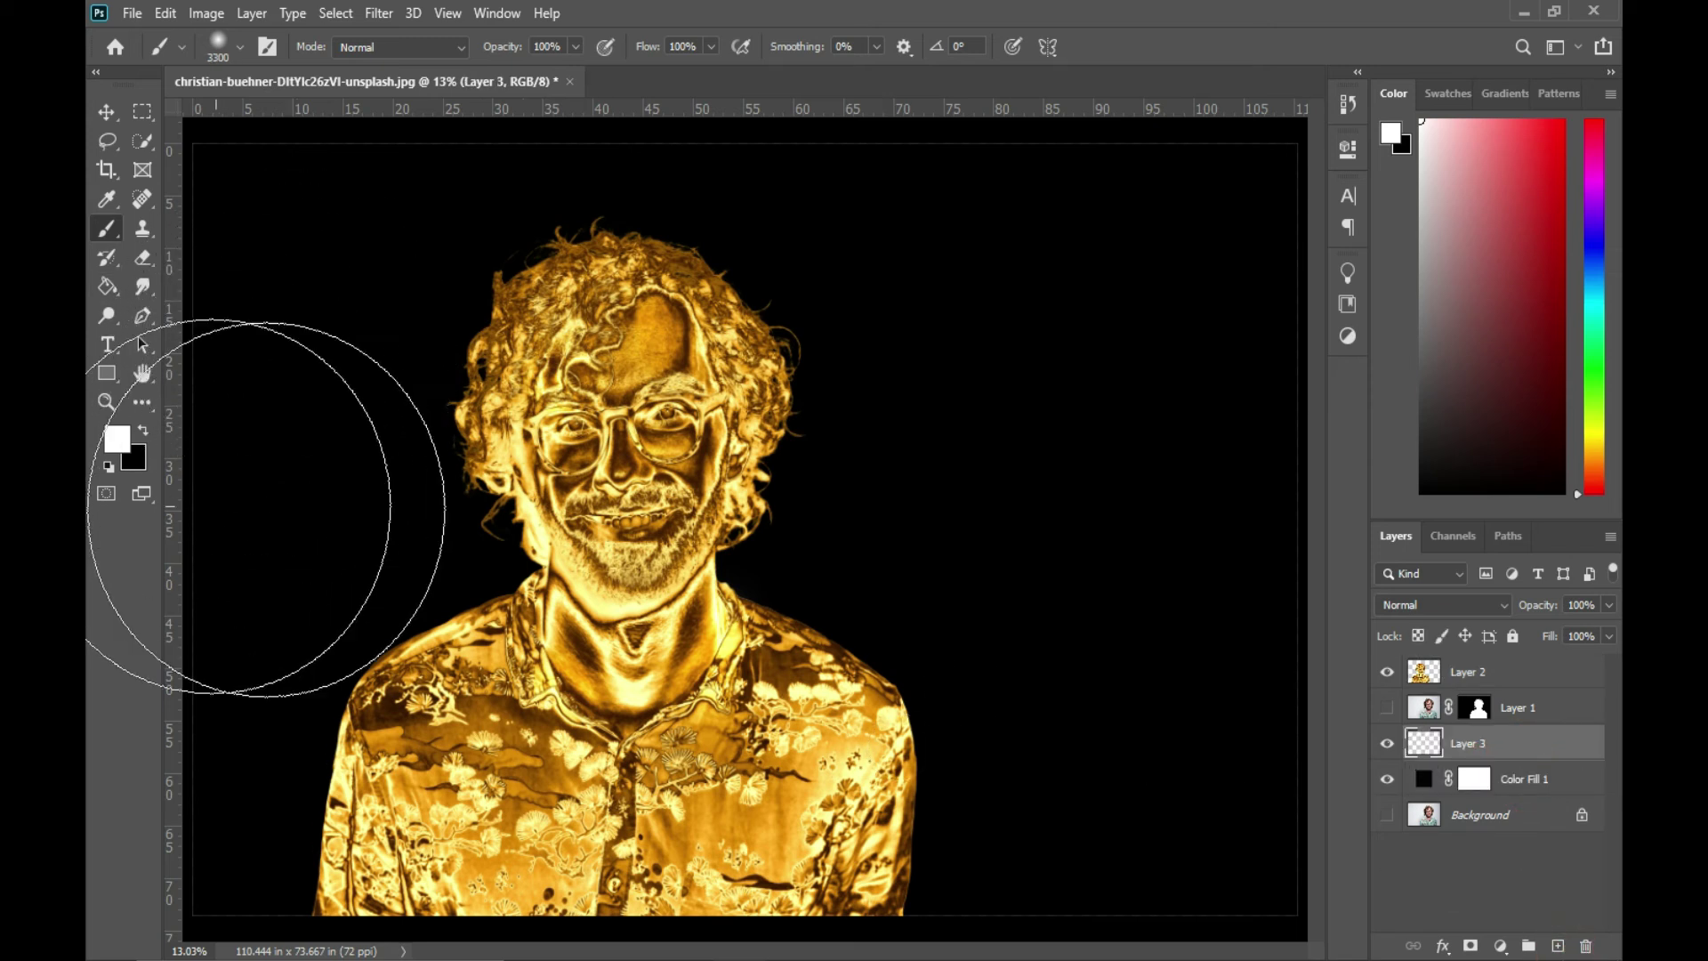
# - Choose a bright orange foreground color and paint a large soft glow behind the portrait on Layer 3
pyautogui.click(114, 438)
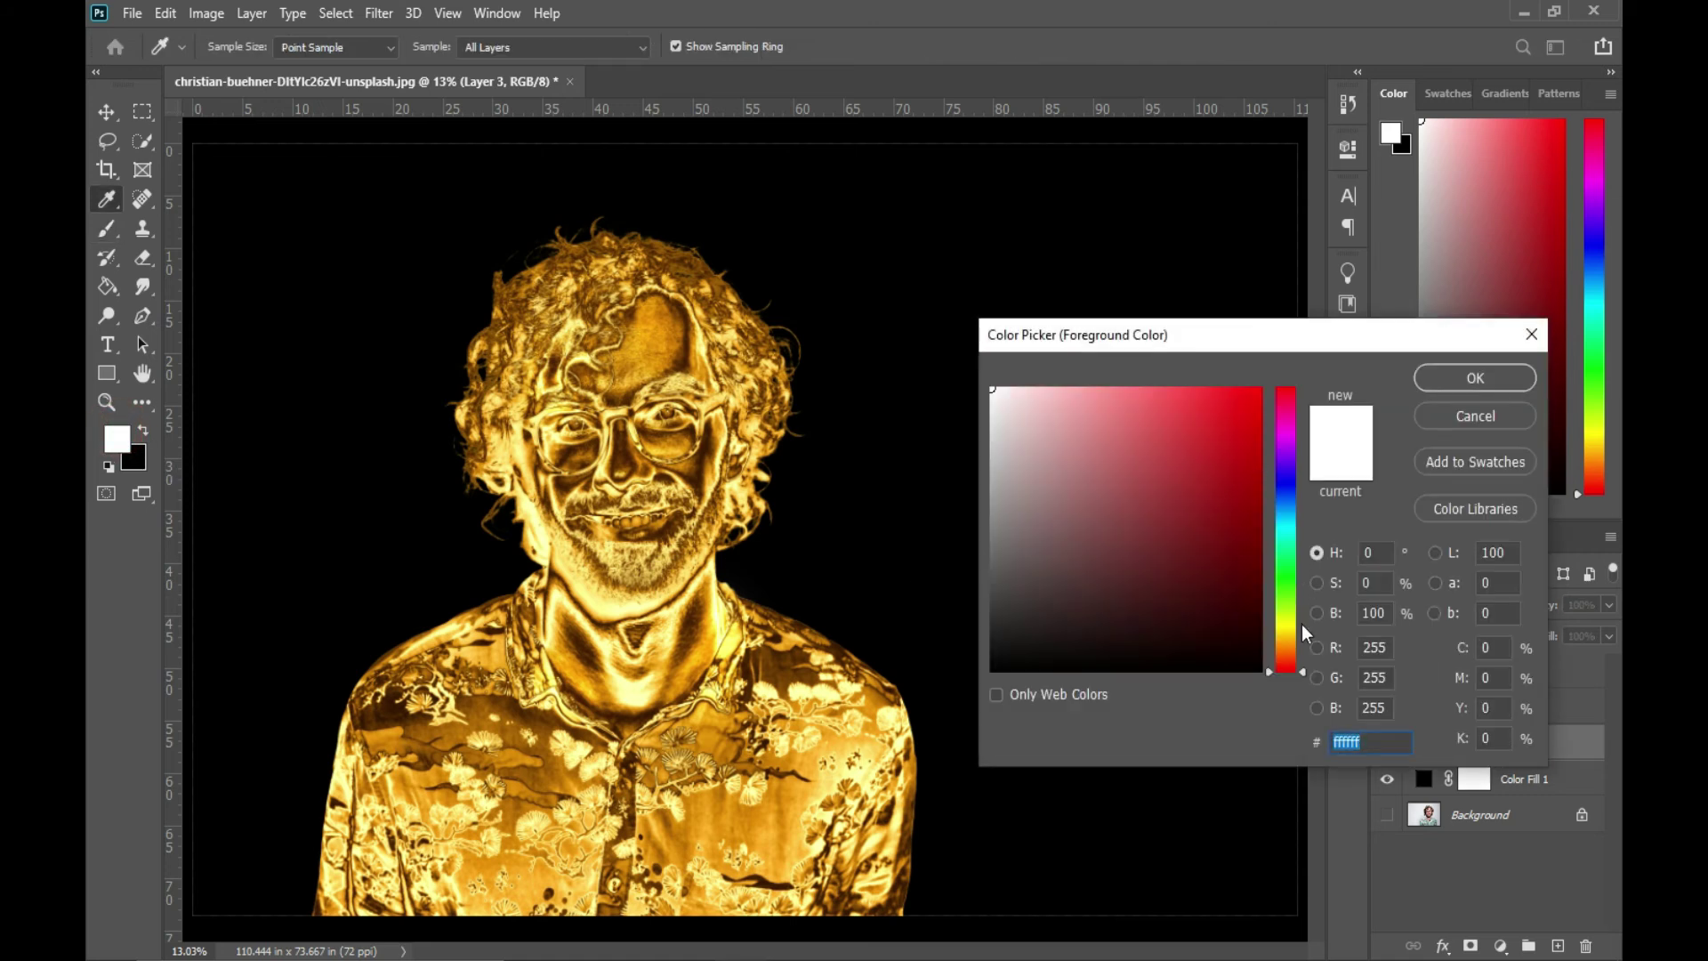
pyautogui.click(1289, 646)
pyautogui.moveTo(1251, 551); pyautogui.dragTo(1259, 397)
pyautogui.click(1489, 371)
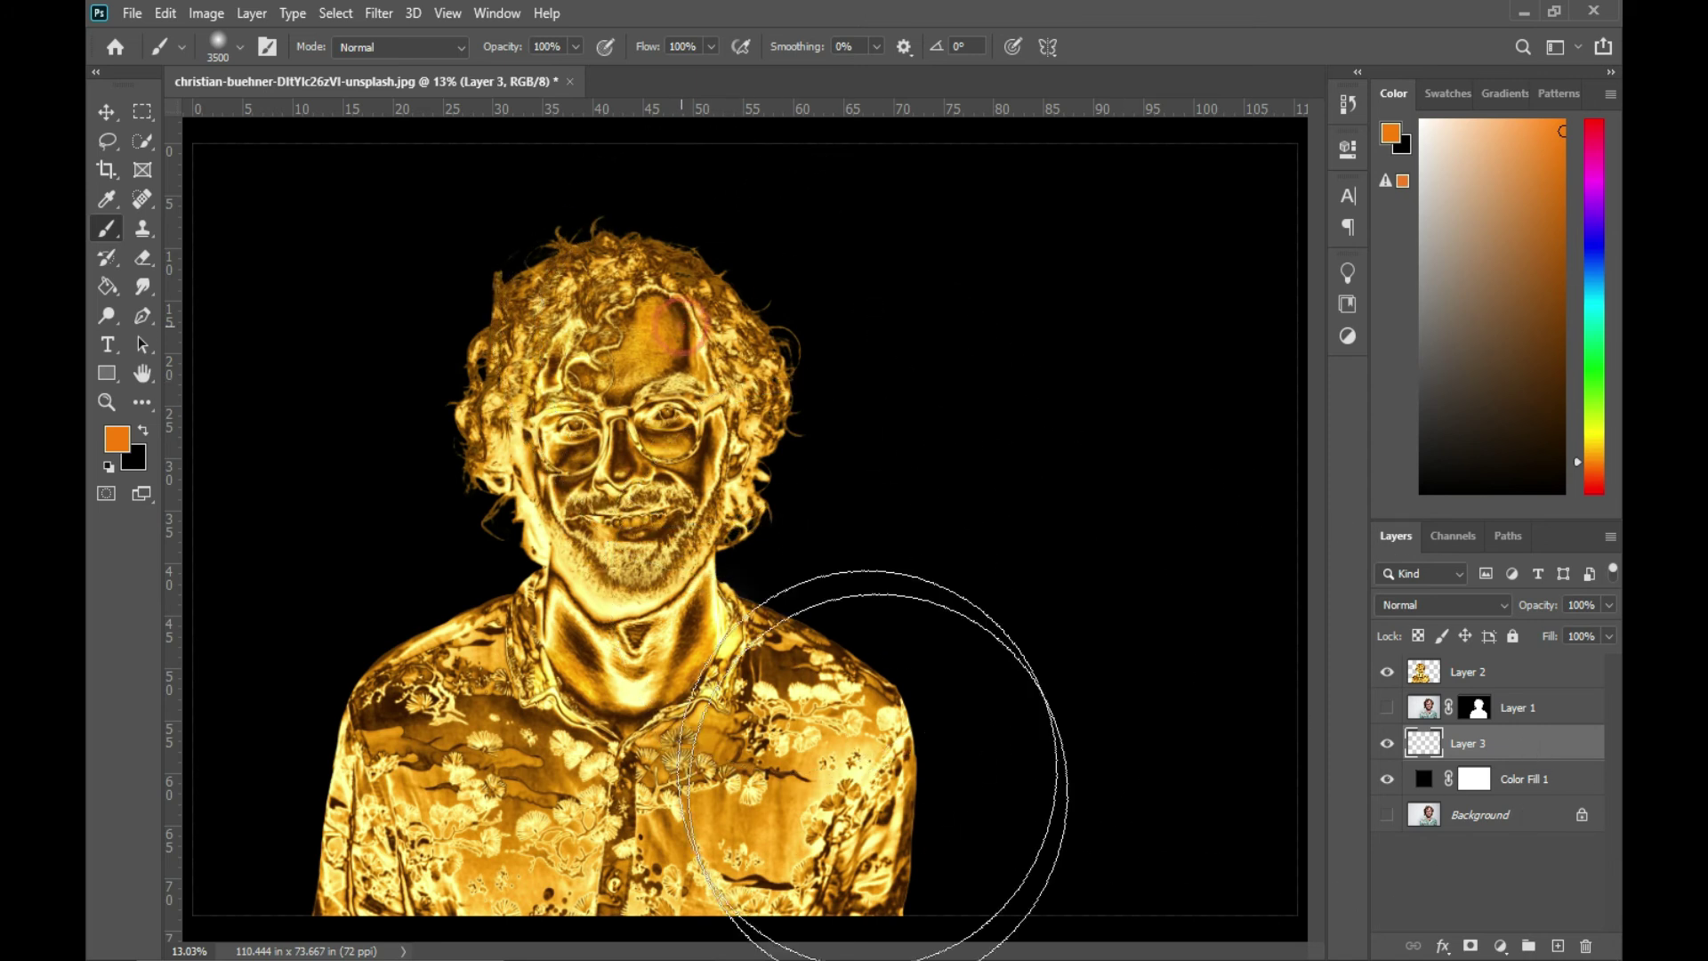
pyautogui.click(690, 298)
pyautogui.moveTo(330, 952); pyautogui.dragTo(943, 925)
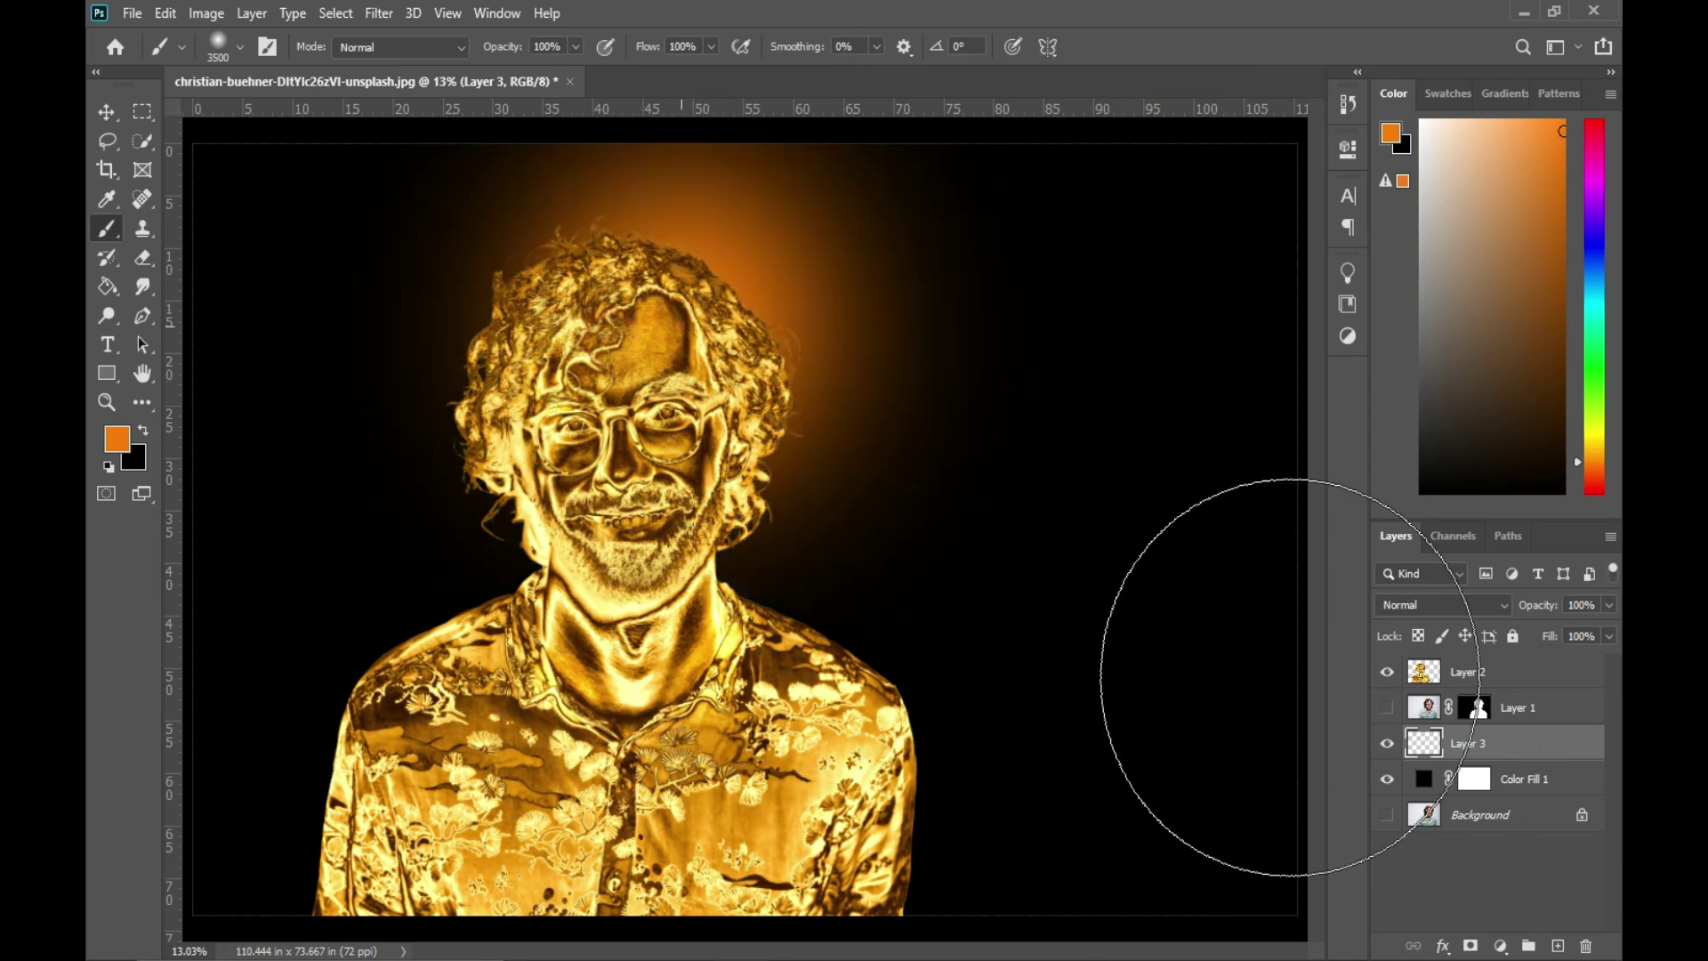
# - Lower the opacity of the orange glow on Layer 3 to 9%
pyautogui.click(1610, 634)
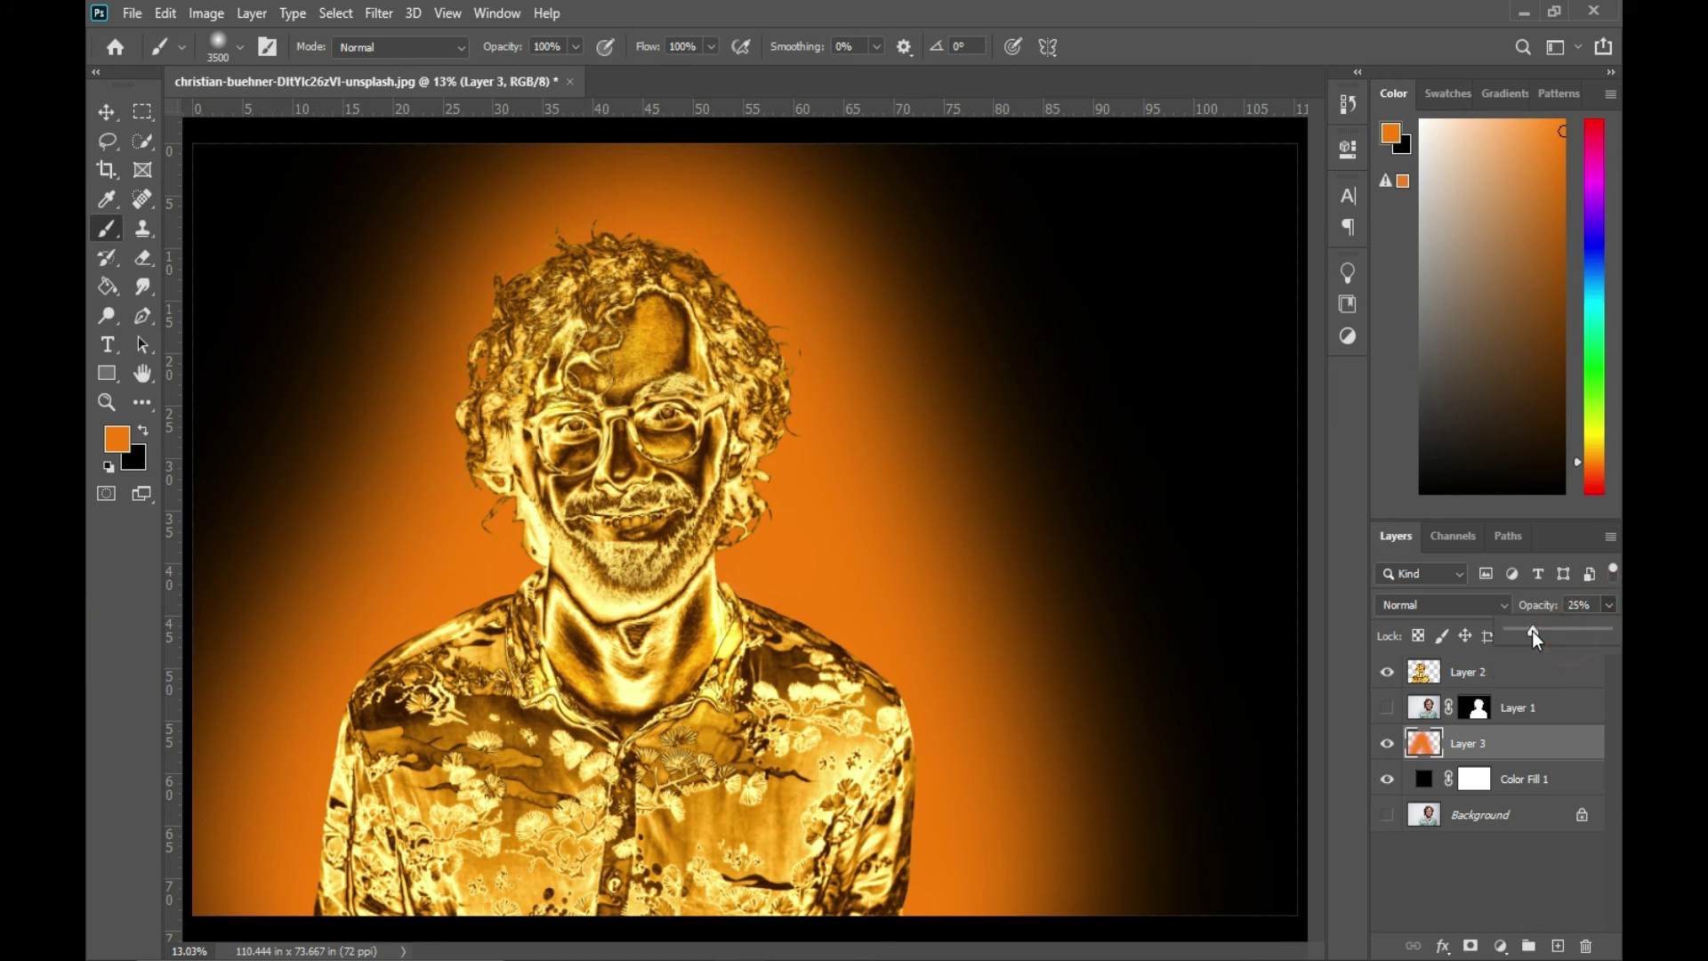
pyautogui.moveTo(1519, 632); pyautogui.dragTo(1509, 630)
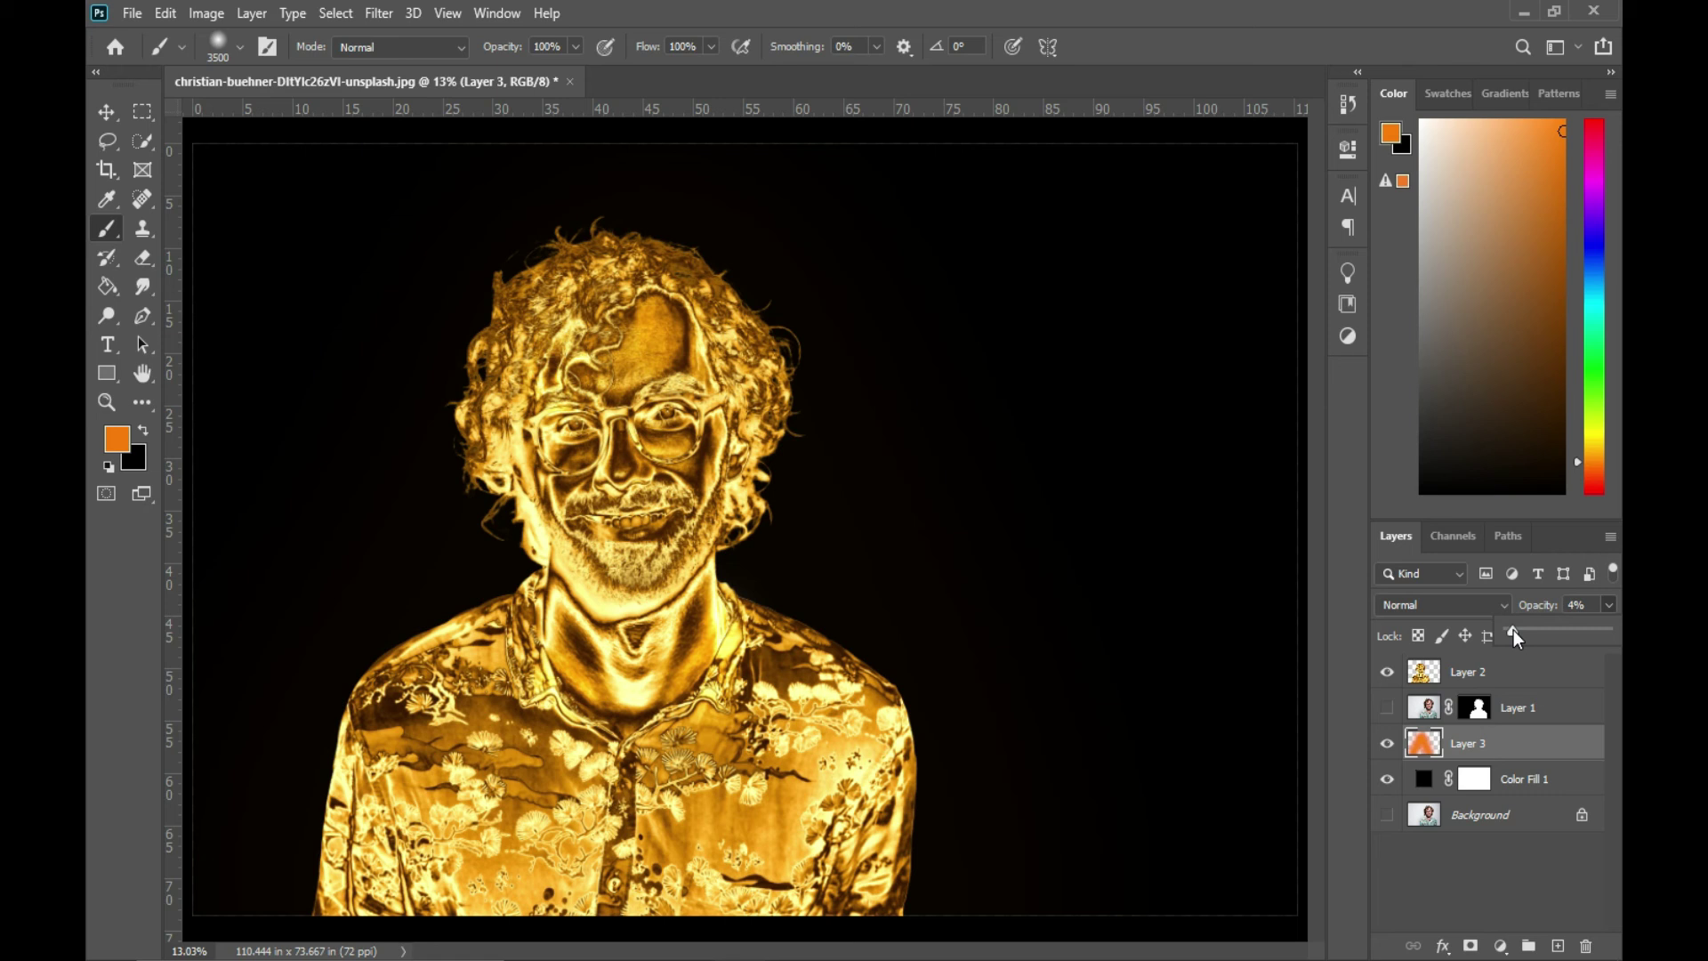
pyautogui.moveTo(1516, 630); pyautogui.dragTo(1519, 630)
pyautogui.click(1370, 431)
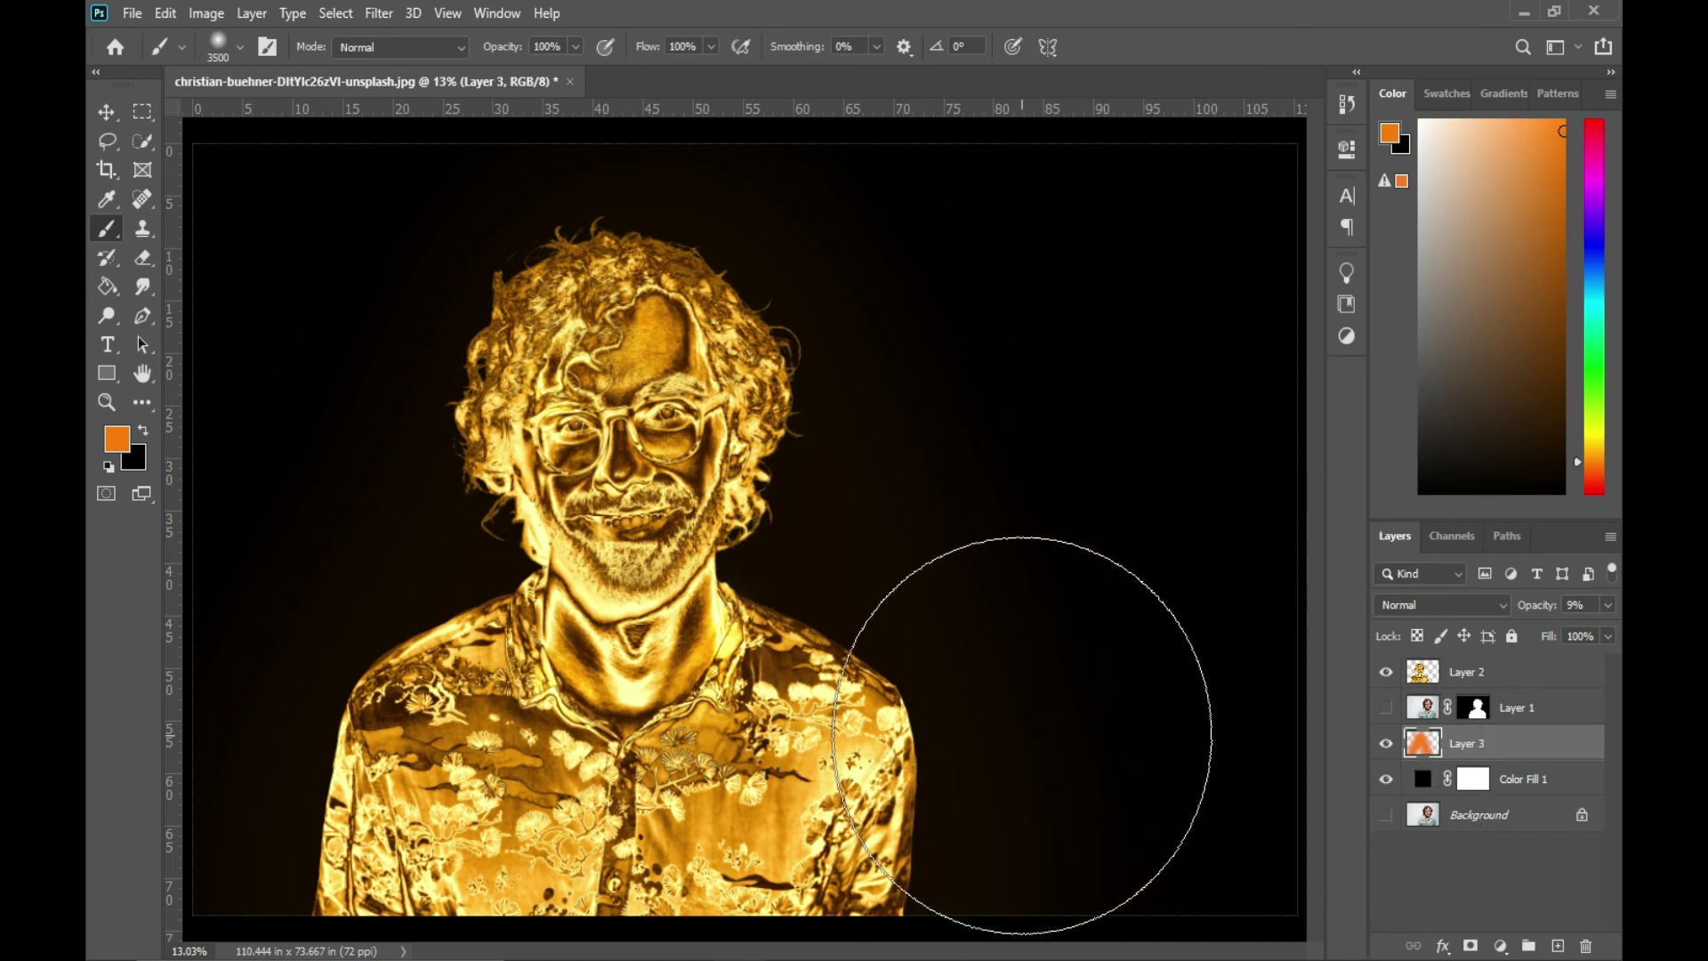
pyautogui.press('v')
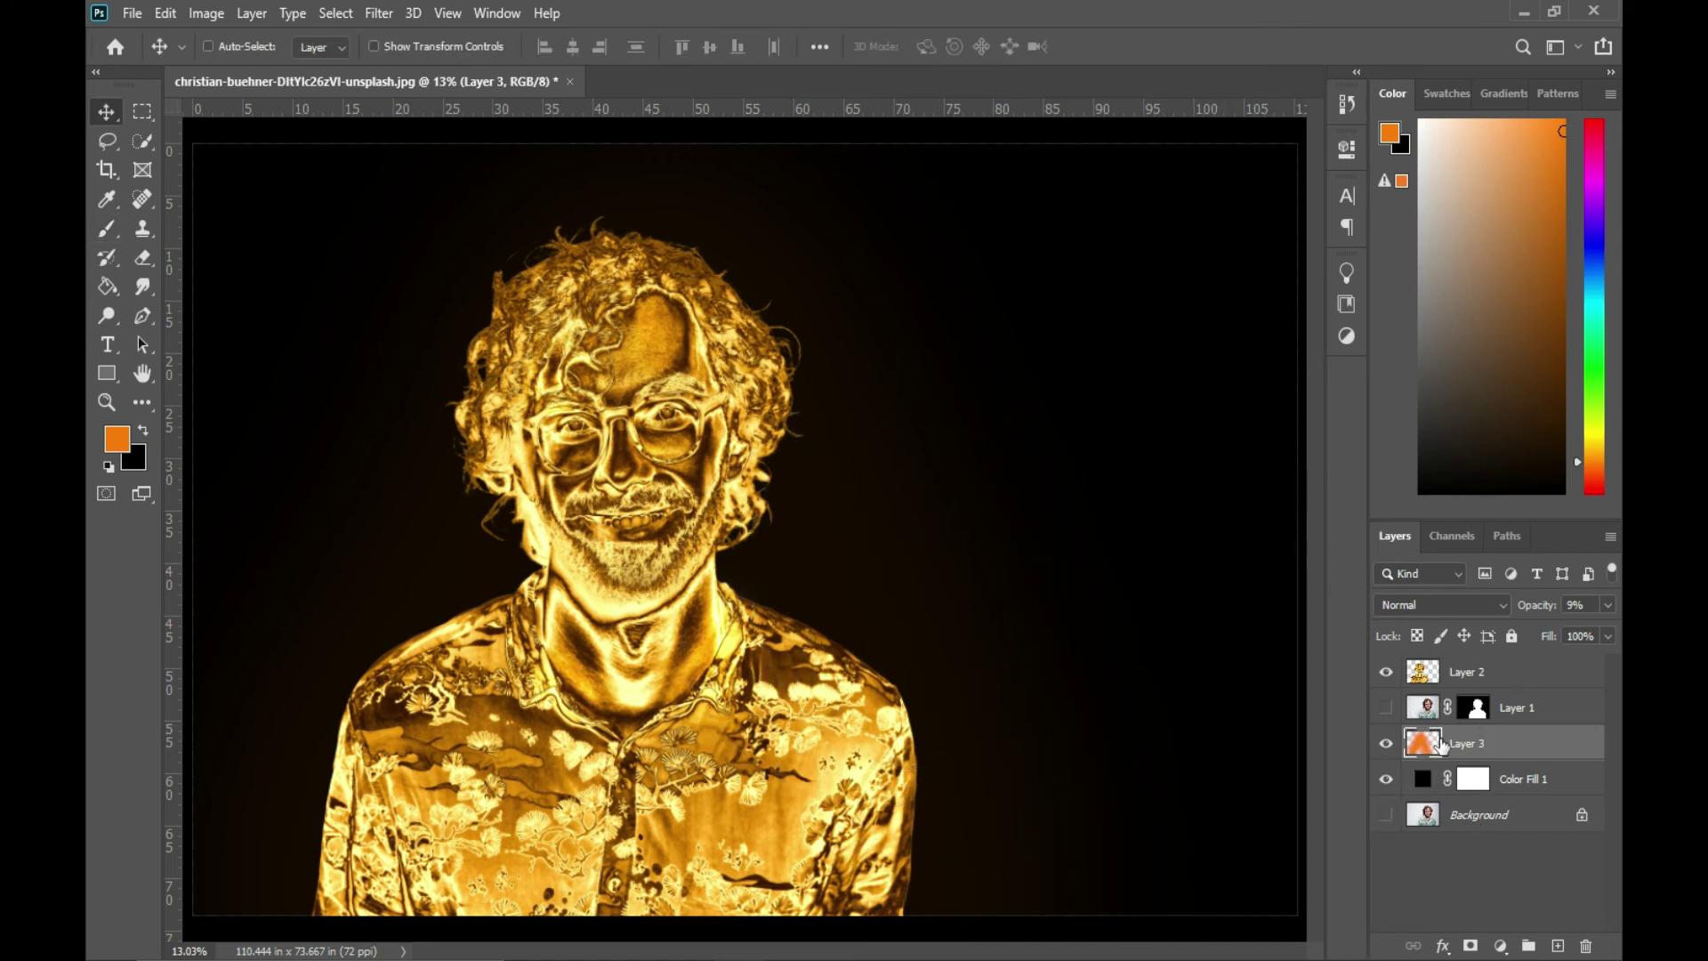
# - Add an Outer Glow effect to Layer 2 and set its color to the gold ea9804 sampled from the portrait
pyautogui.click(1551, 685)
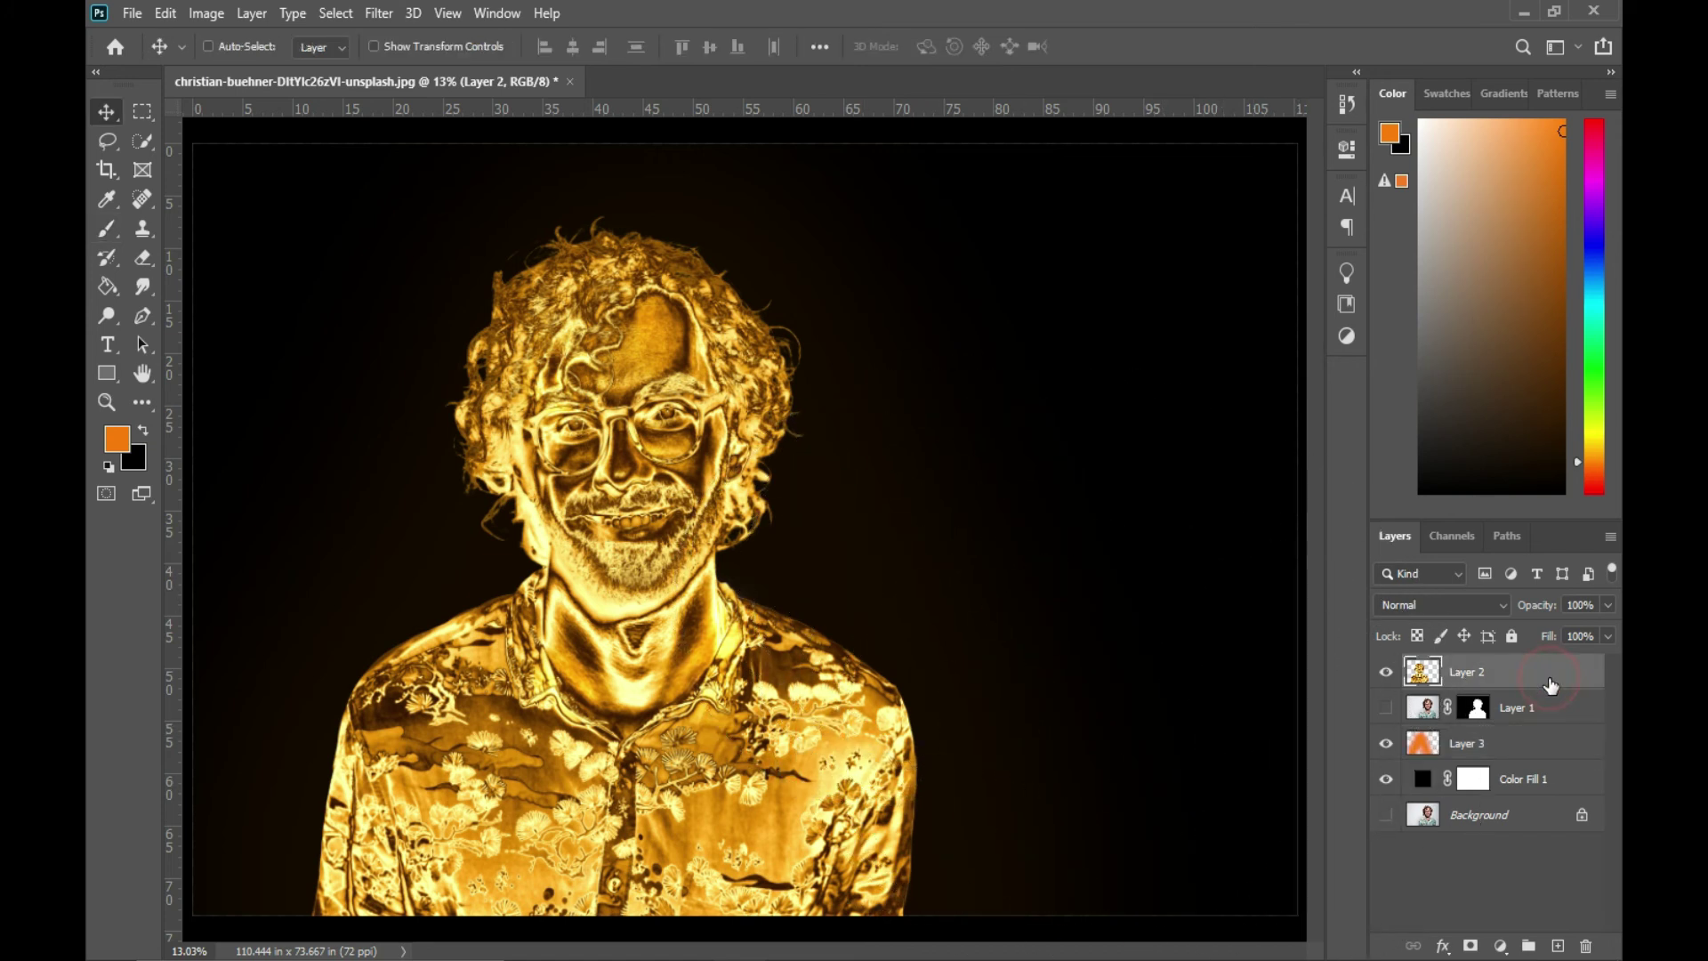
pyautogui.doubleClick(1551, 685)
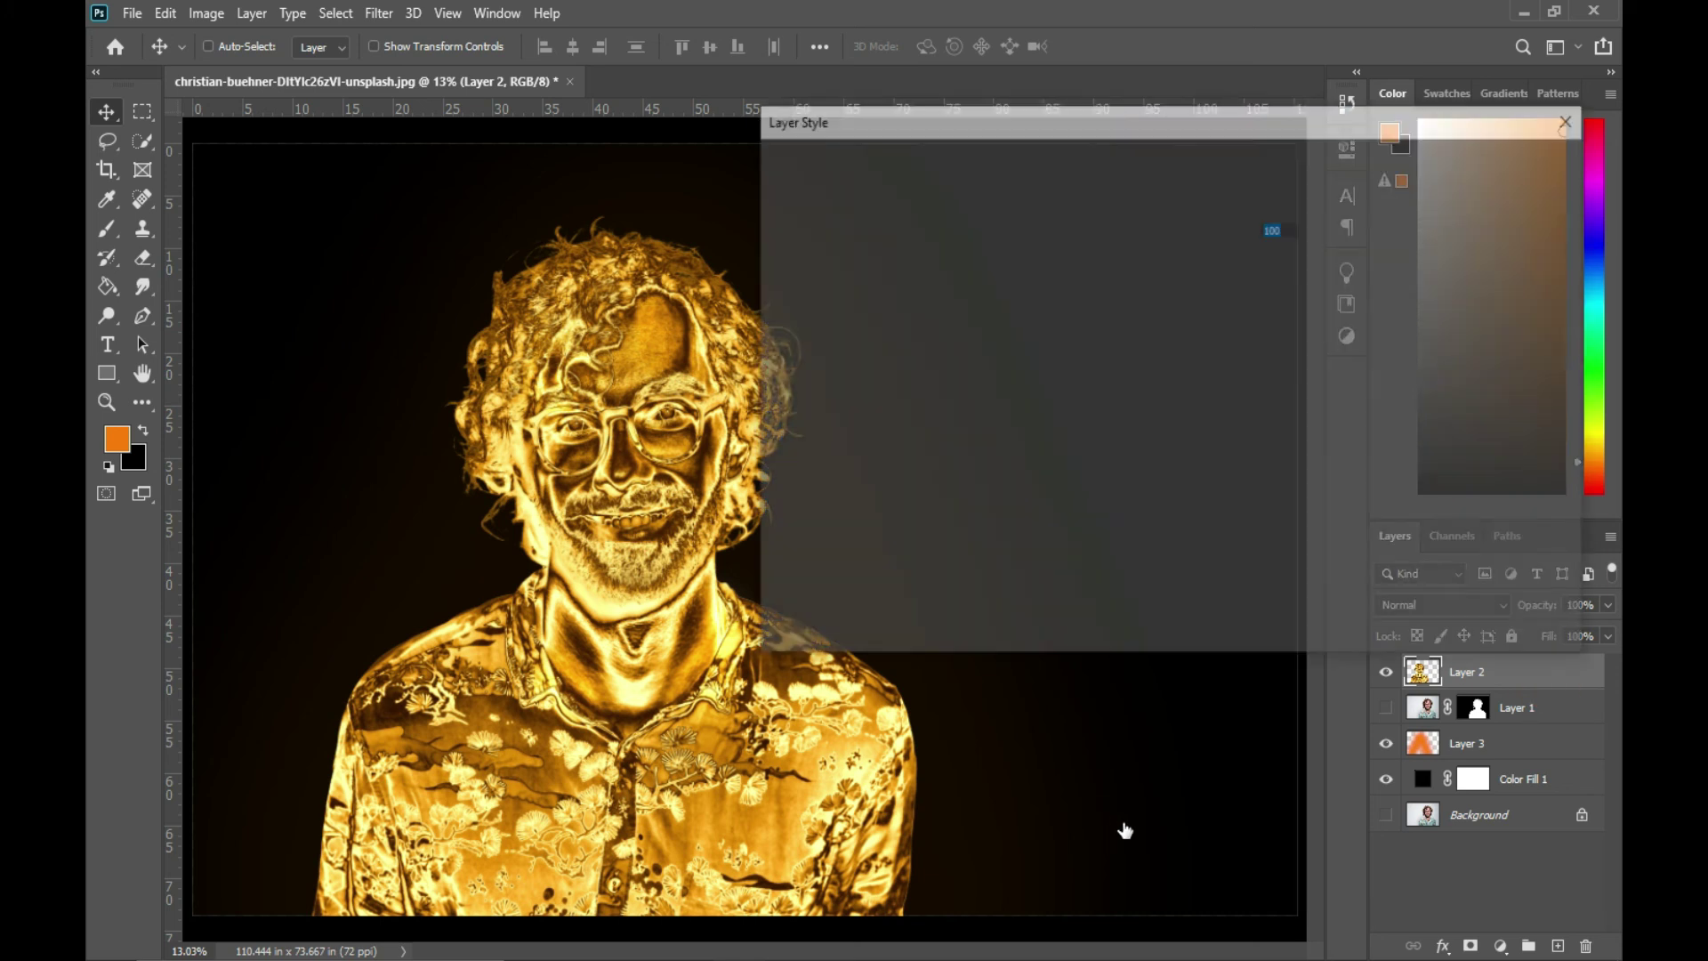
pyautogui.click(808, 516)
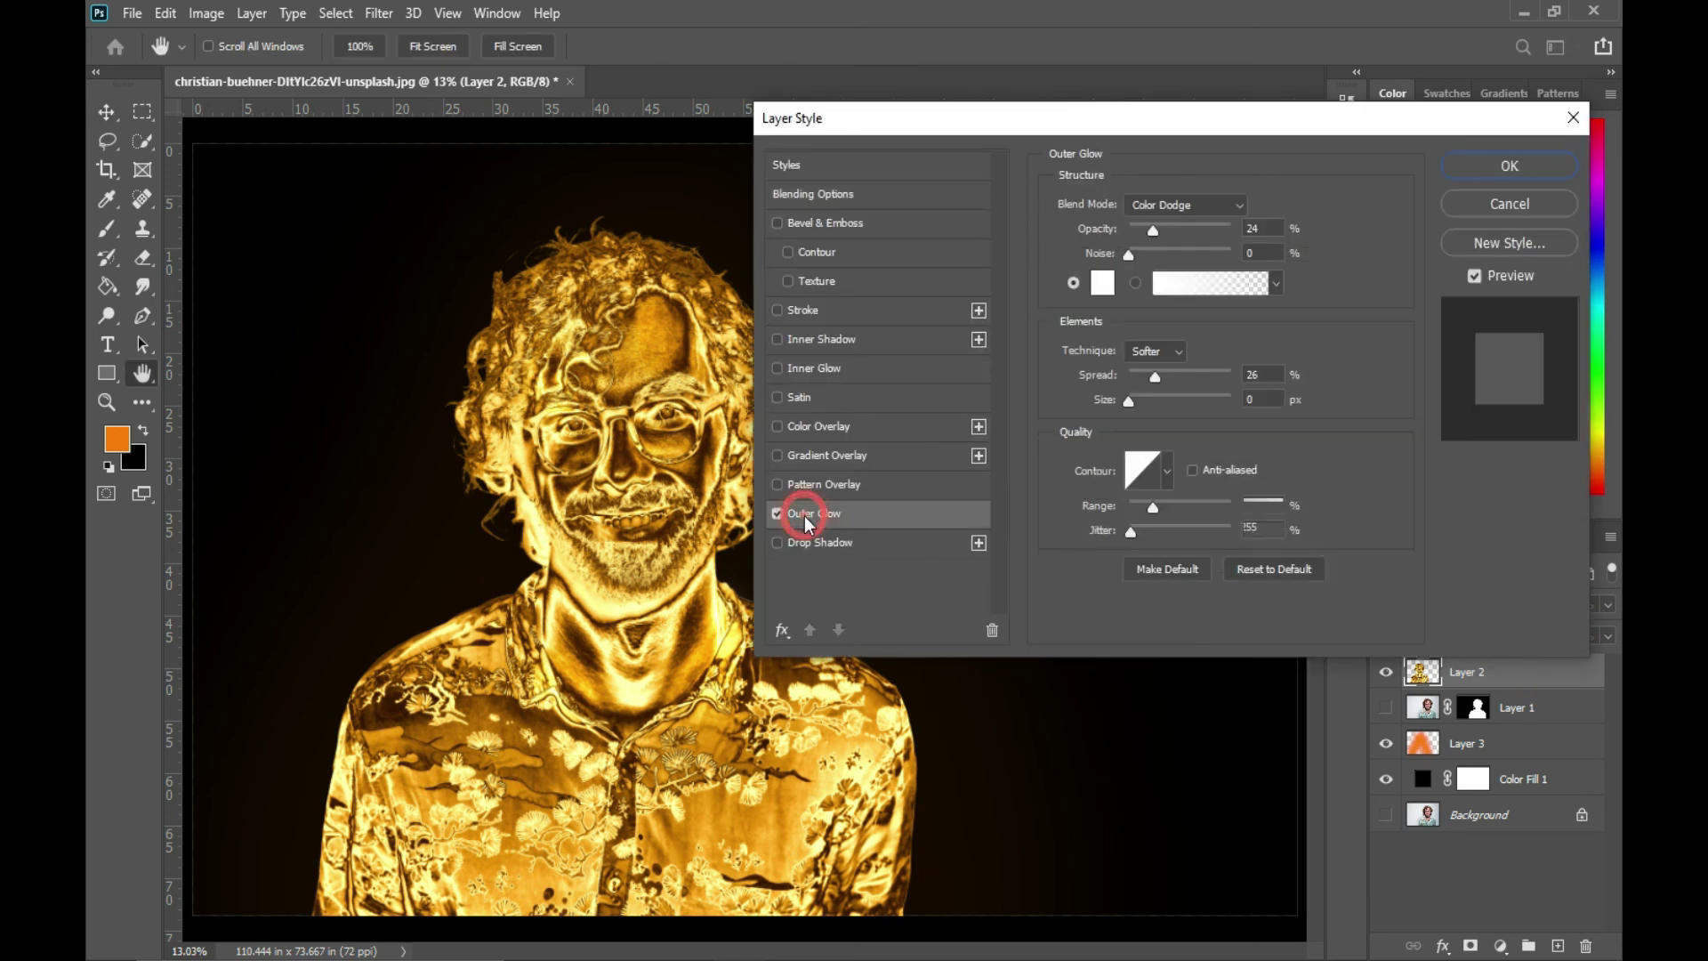
pyautogui.moveTo(1148, 135); pyautogui.dragTo(1246, 131)
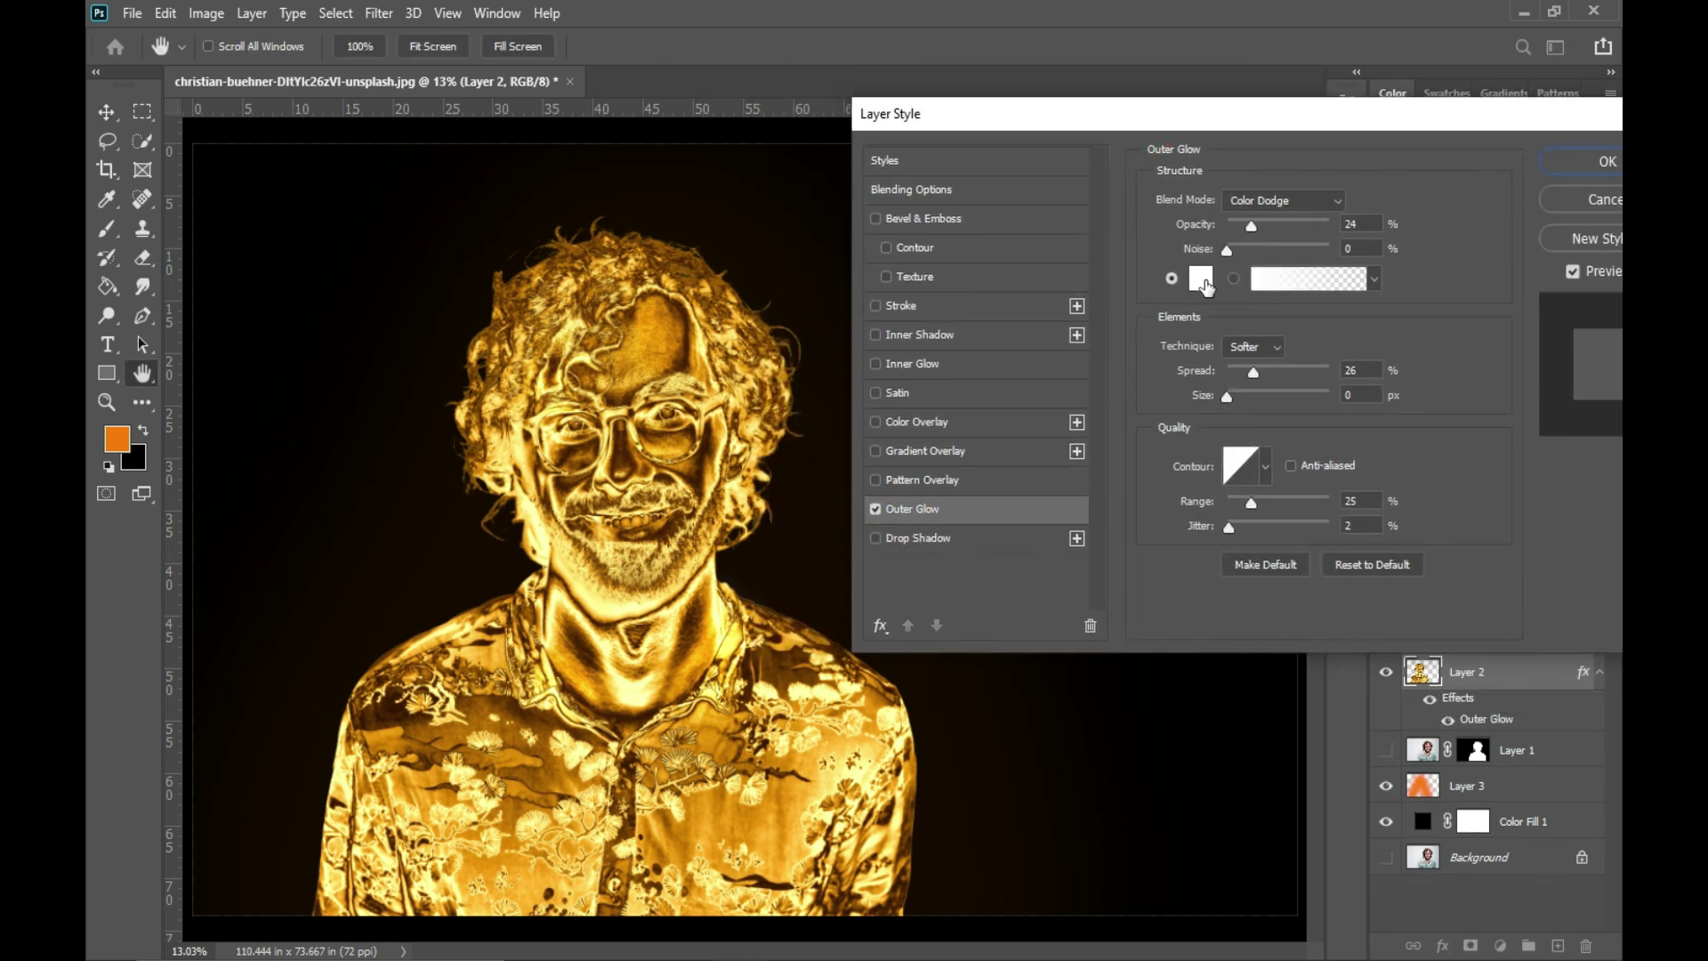
pyautogui.click(1200, 278)
pyautogui.click(710, 363)
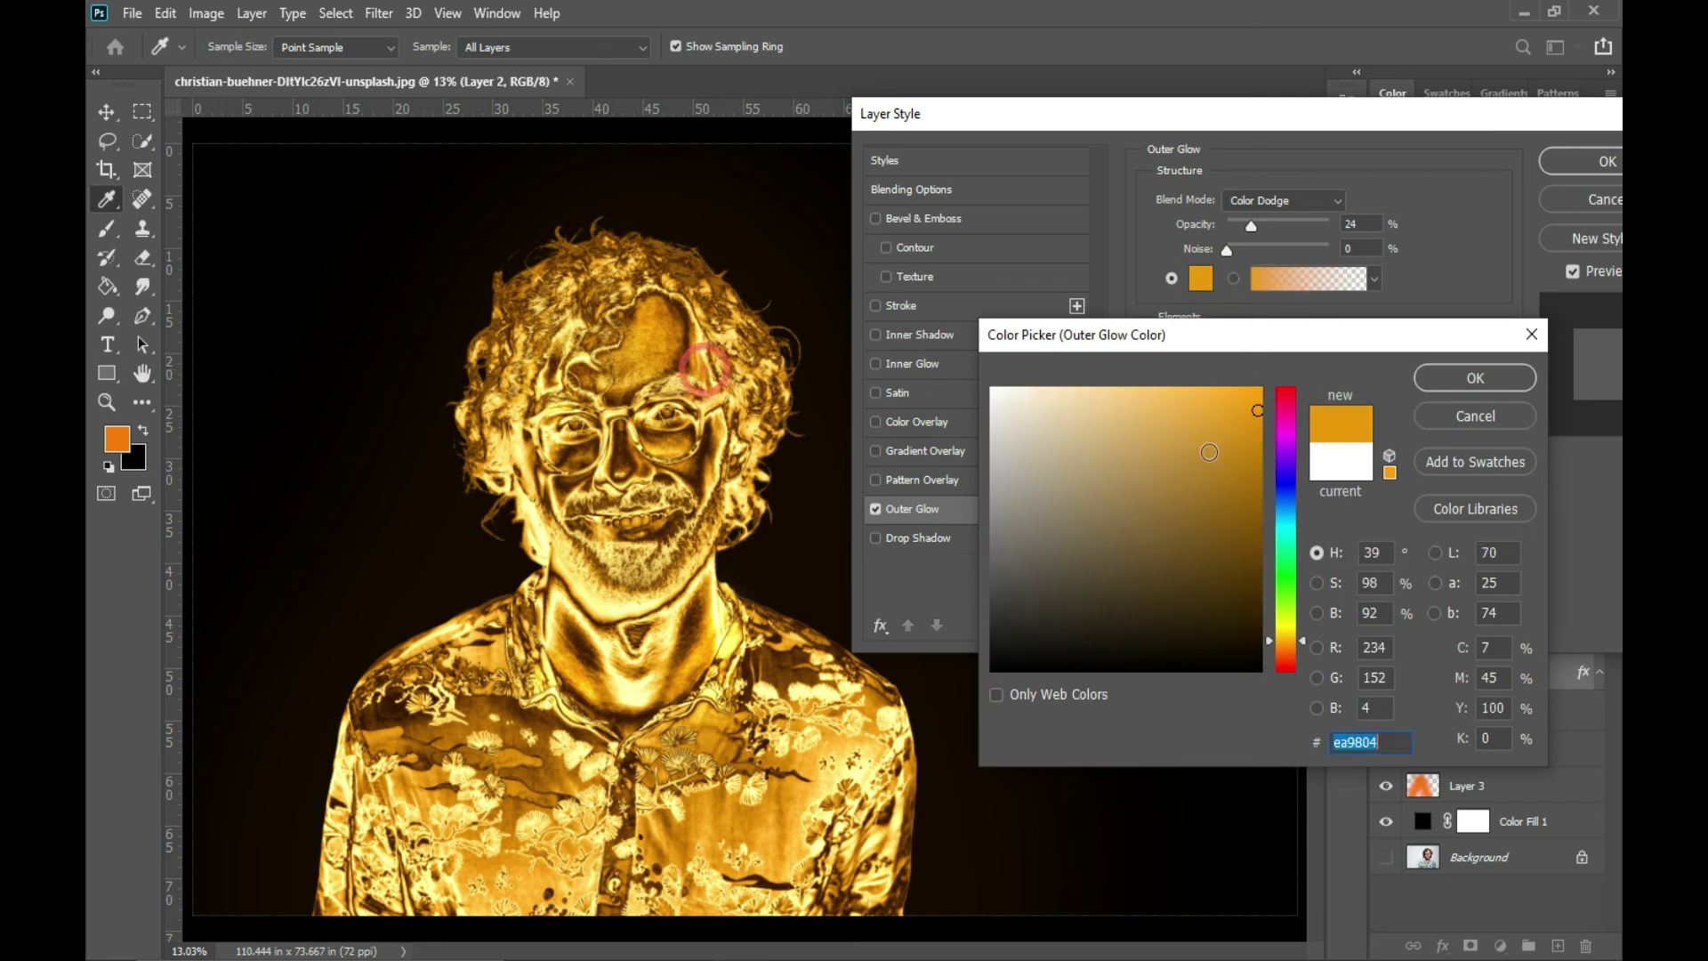
pyautogui.click(1459, 378)
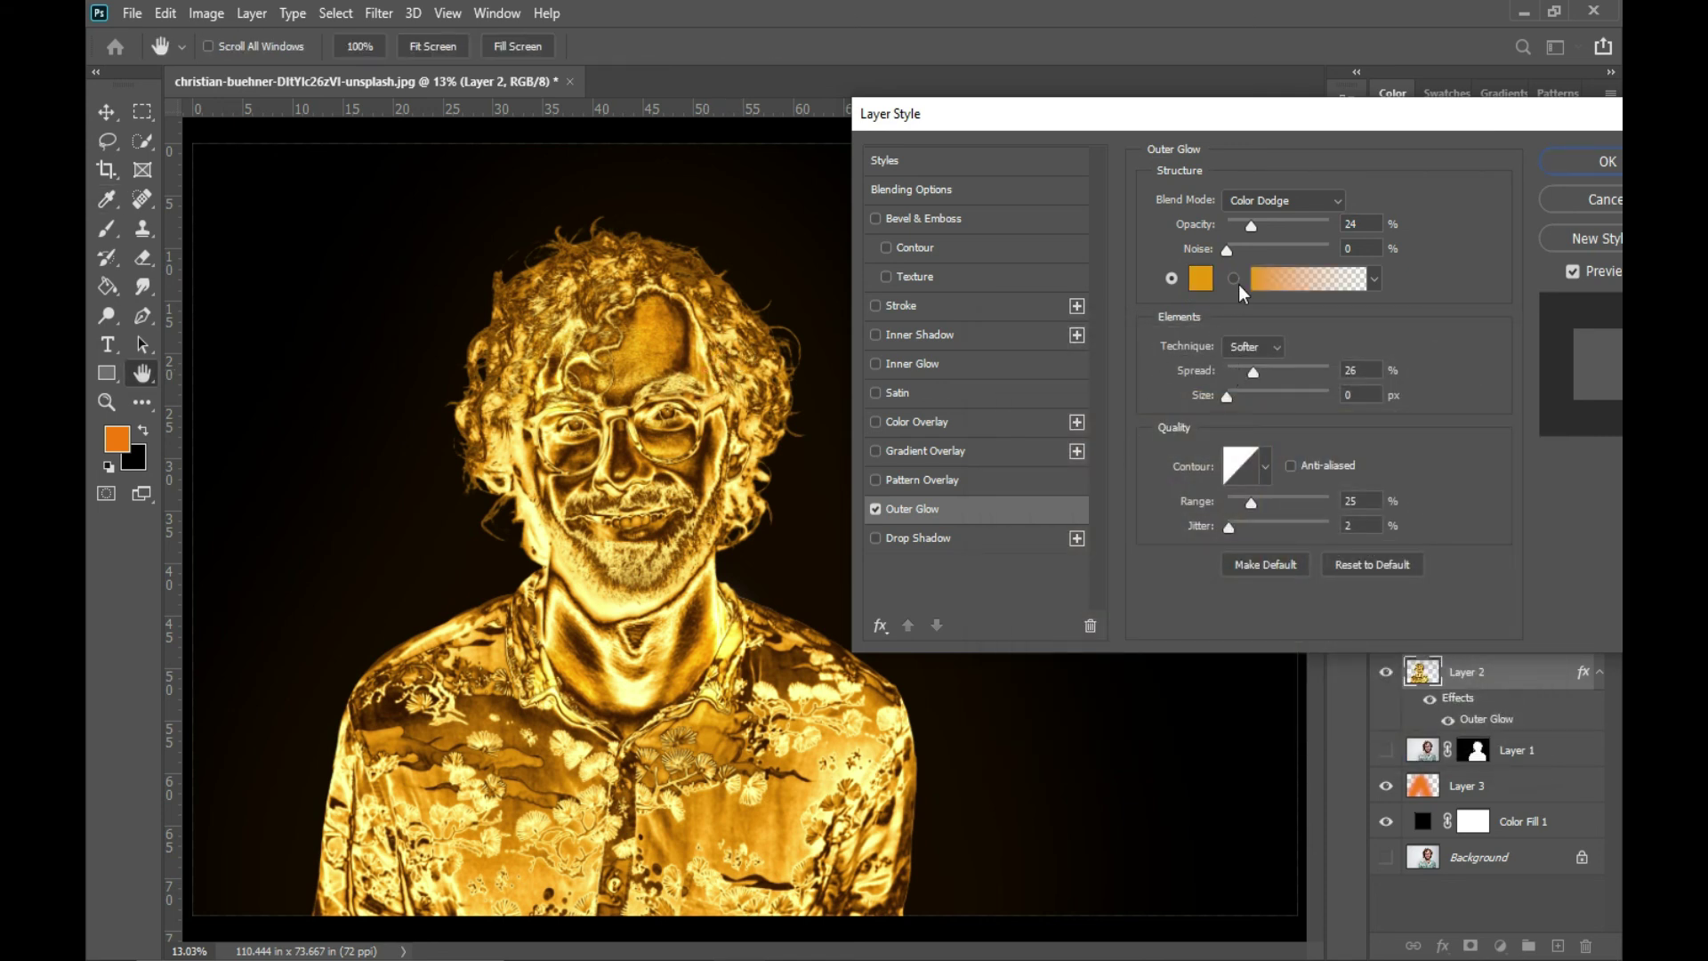
# - Set the outer glow to Linear Dodge (Add) with a 1 px size, reduce its spread, raise its opacity and apply the effect
pyautogui.click(1300, 201)
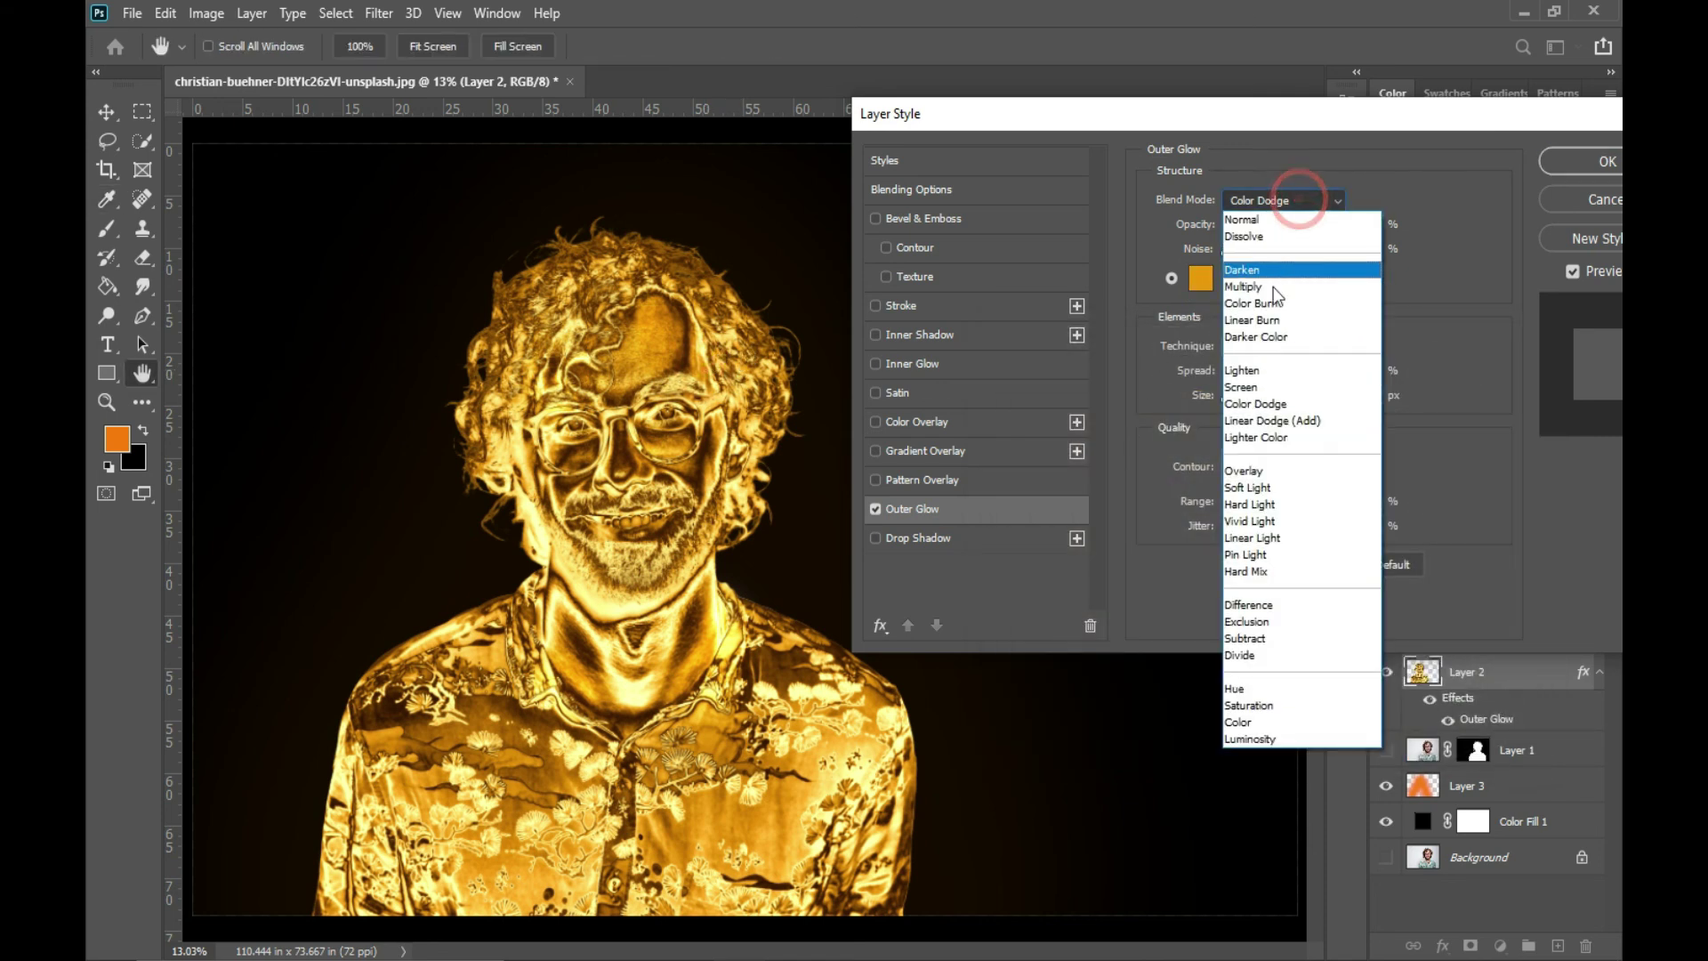
pyautogui.click(1280, 422)
pyautogui.moveTo(1240, 398); pyautogui.dragTo(1231, 395)
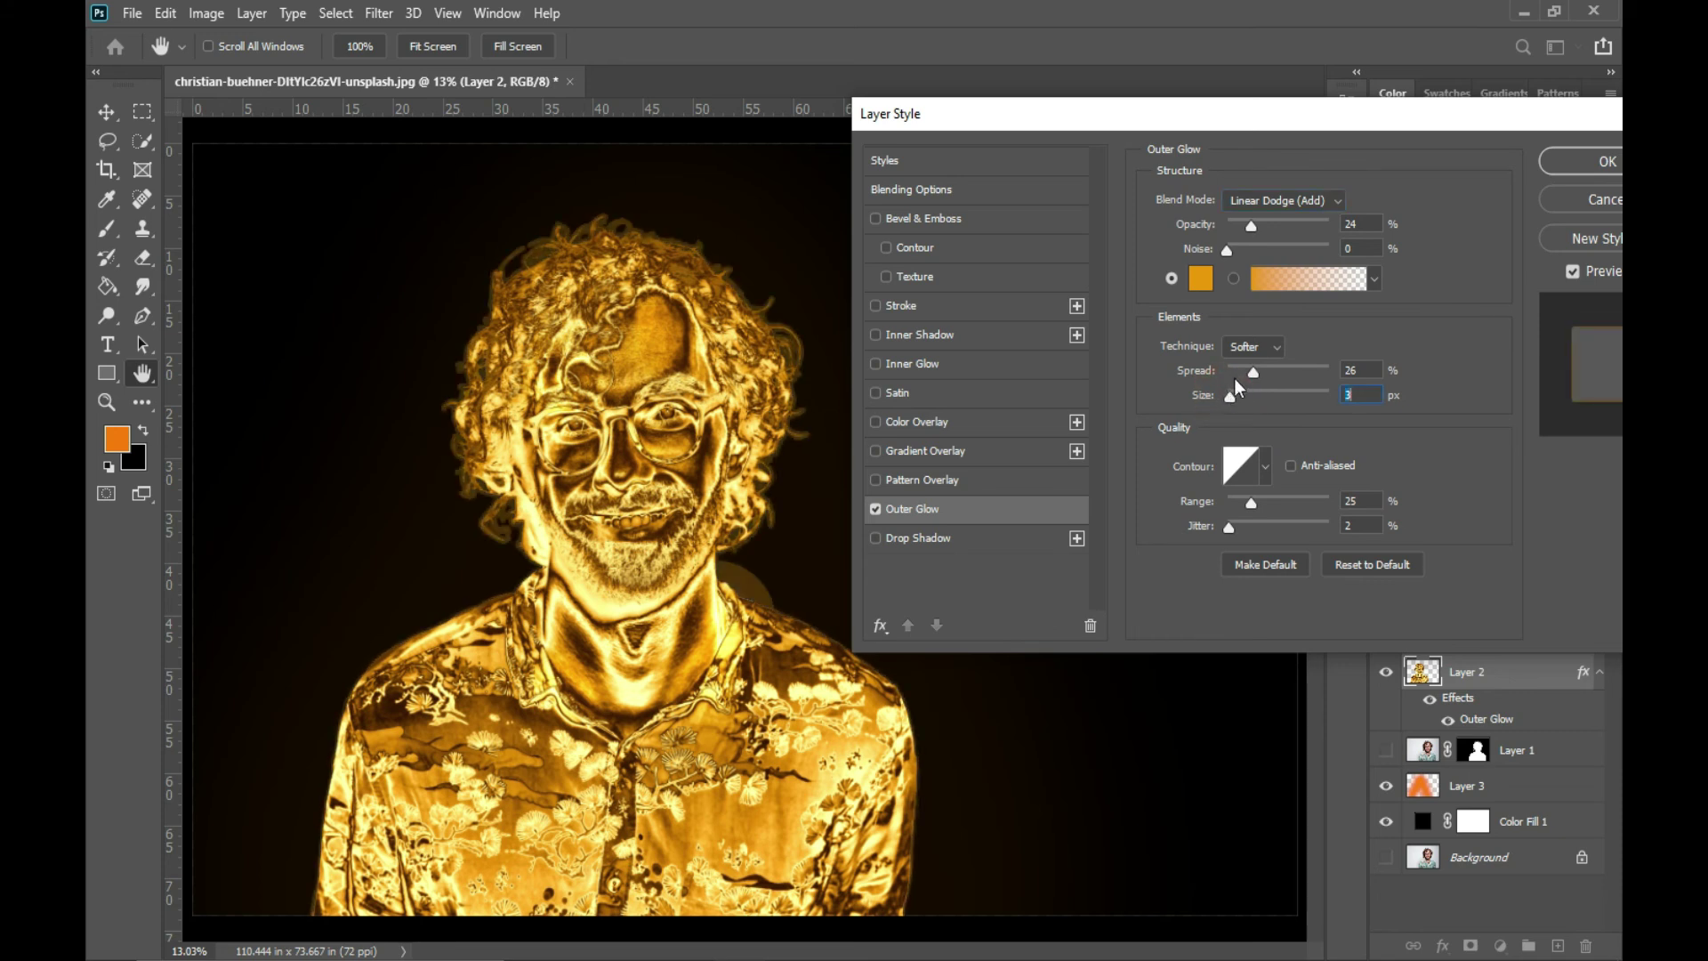
pyautogui.write('1')
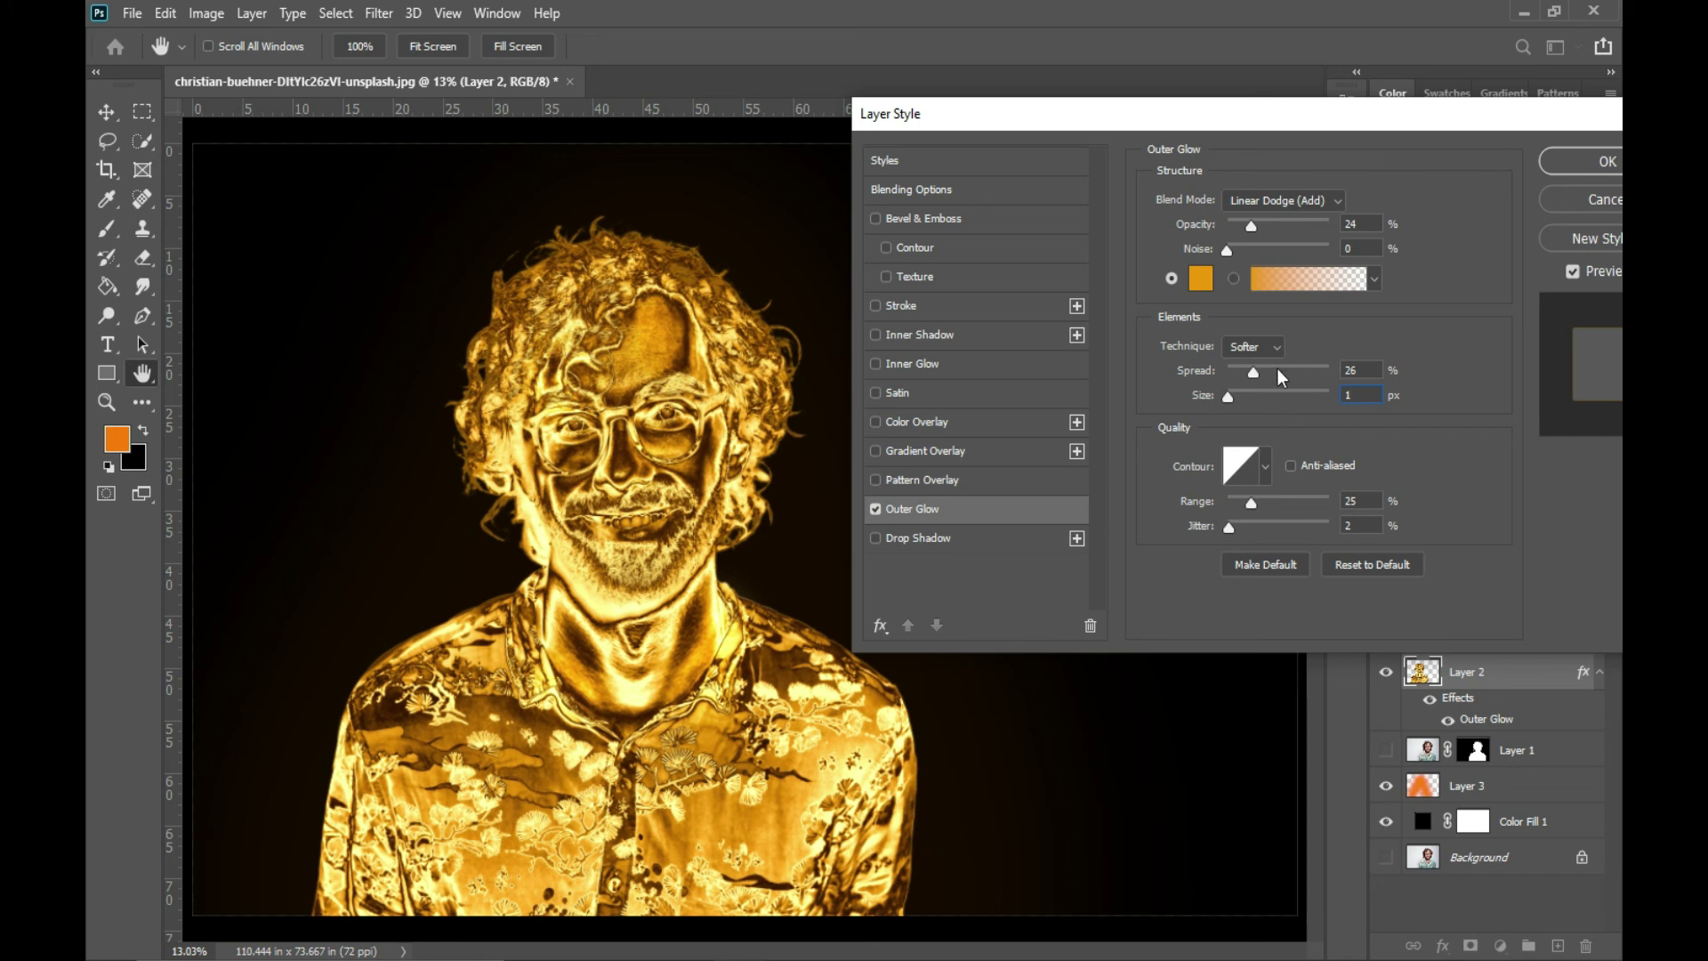
pyautogui.moveTo(1234, 377); pyautogui.dragTo(1232, 373)
pyautogui.moveTo(1254, 228); pyautogui.dragTo(1268, 230)
pyautogui.click(1597, 161)
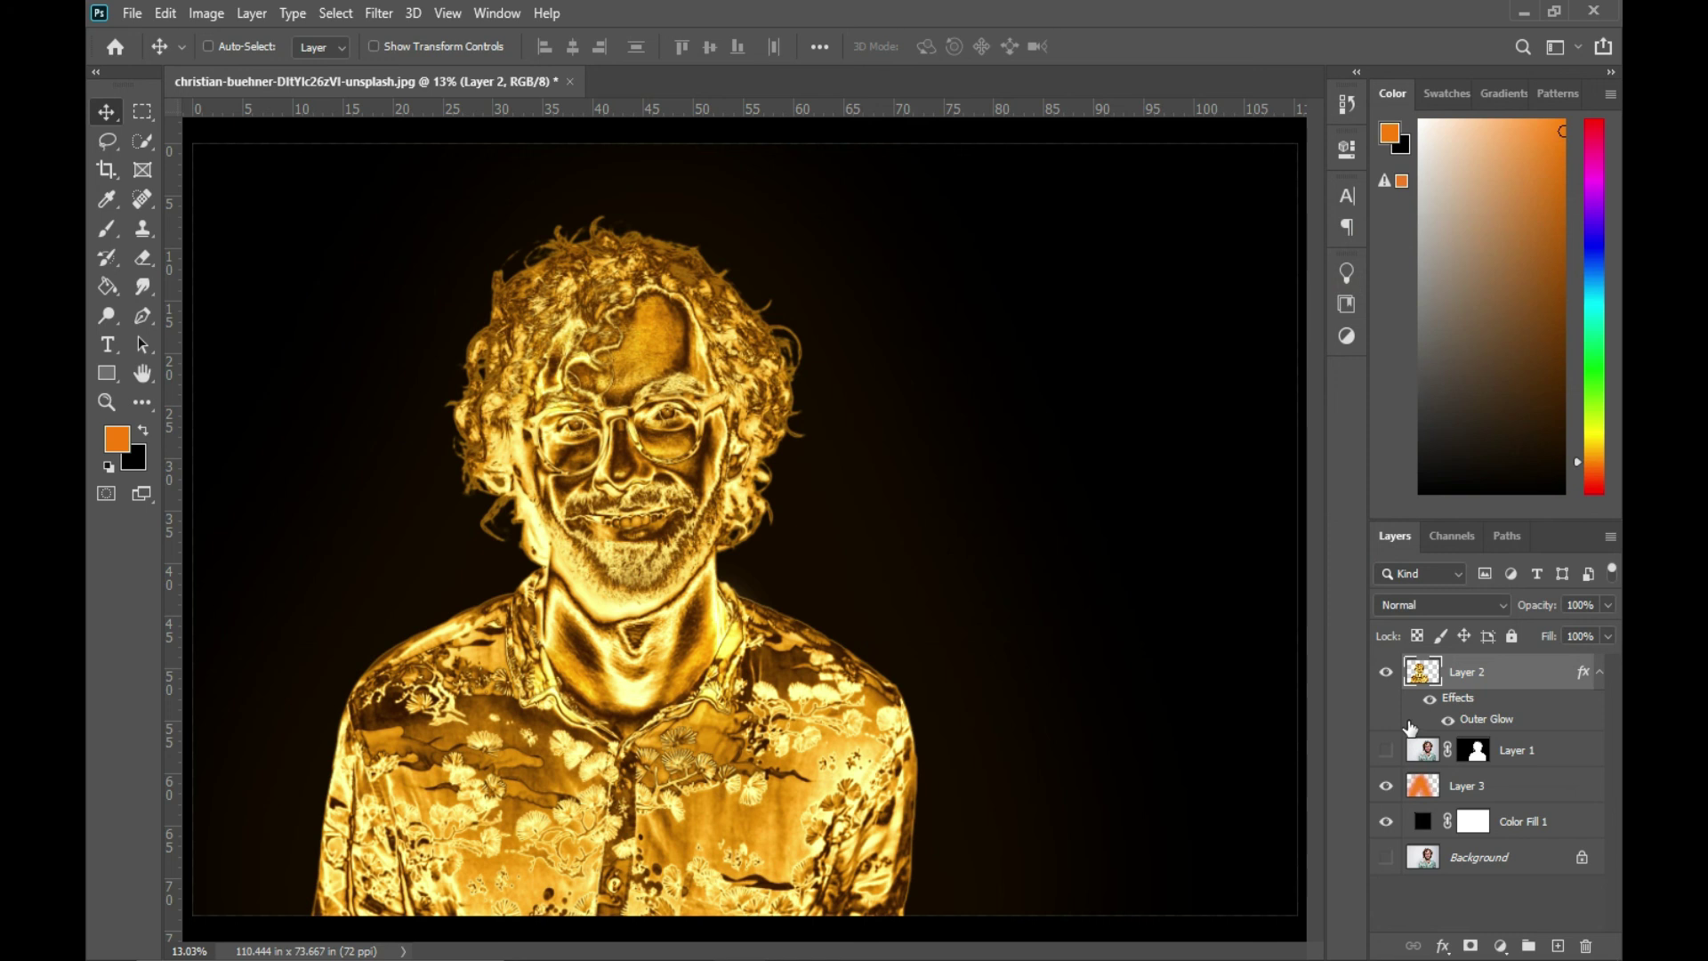
# - Compare the portrait with and without Layer 2's effects, and examine the gold detail on the face and shirt up close
pyautogui.click(1424, 702)
pyautogui.click(1425, 702)
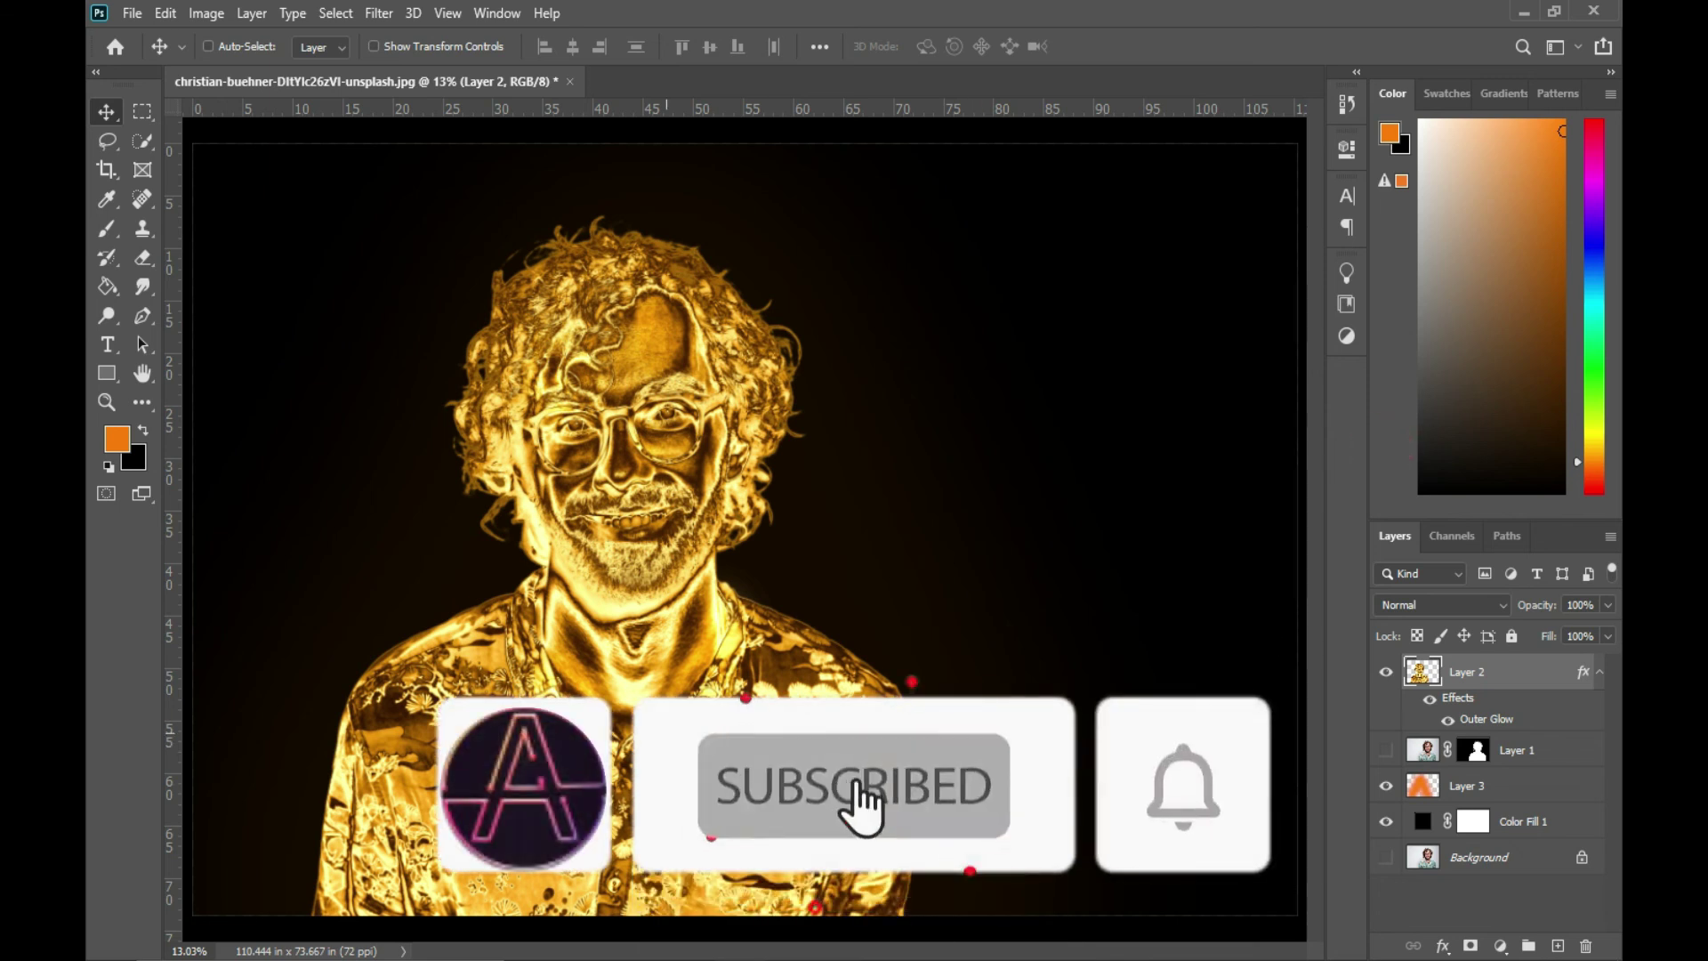
pyautogui.keyDown('ctrl'); pyautogui.click(662, 728); pyautogui.keyUp('ctrl')
pyautogui.keyDown('ctrl'); pyautogui.click(662, 727); pyautogui.keyUp('ctrl')
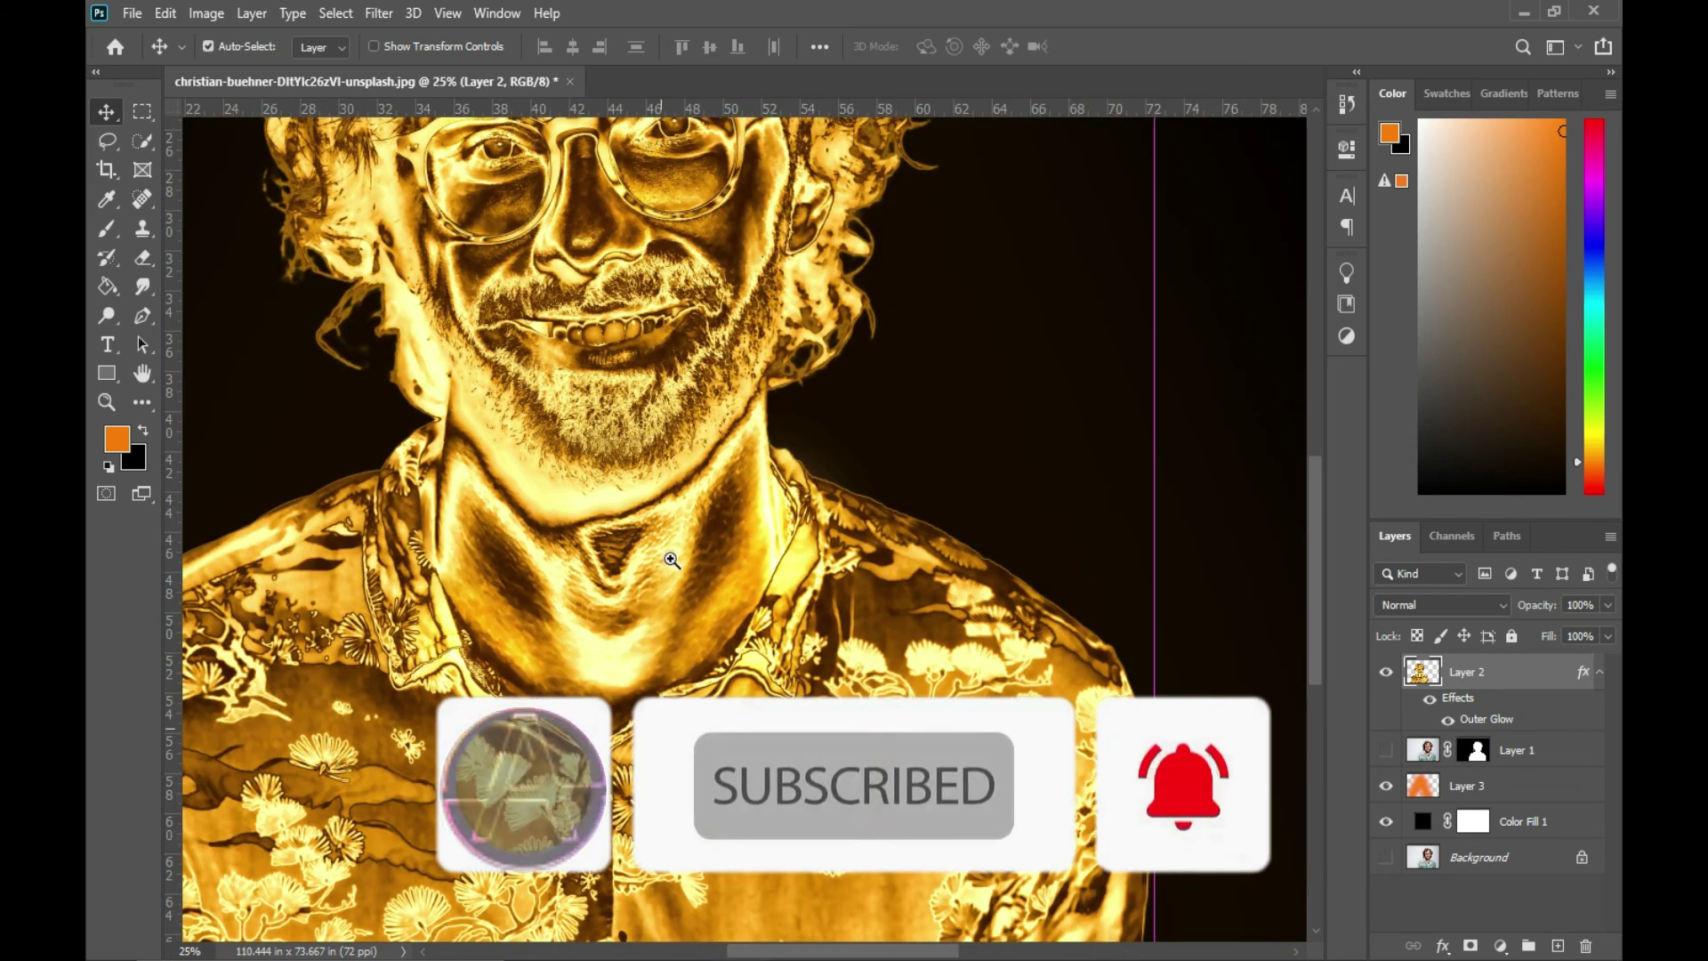
pyautogui.keyDown('ctrl'); pyautogui.click(672, 559); pyautogui.keyUp('ctrl')
pyautogui.moveTo(1312, 611); pyautogui.dragTo(1312, 428)
pyautogui.hotkey('ctrl', '0')
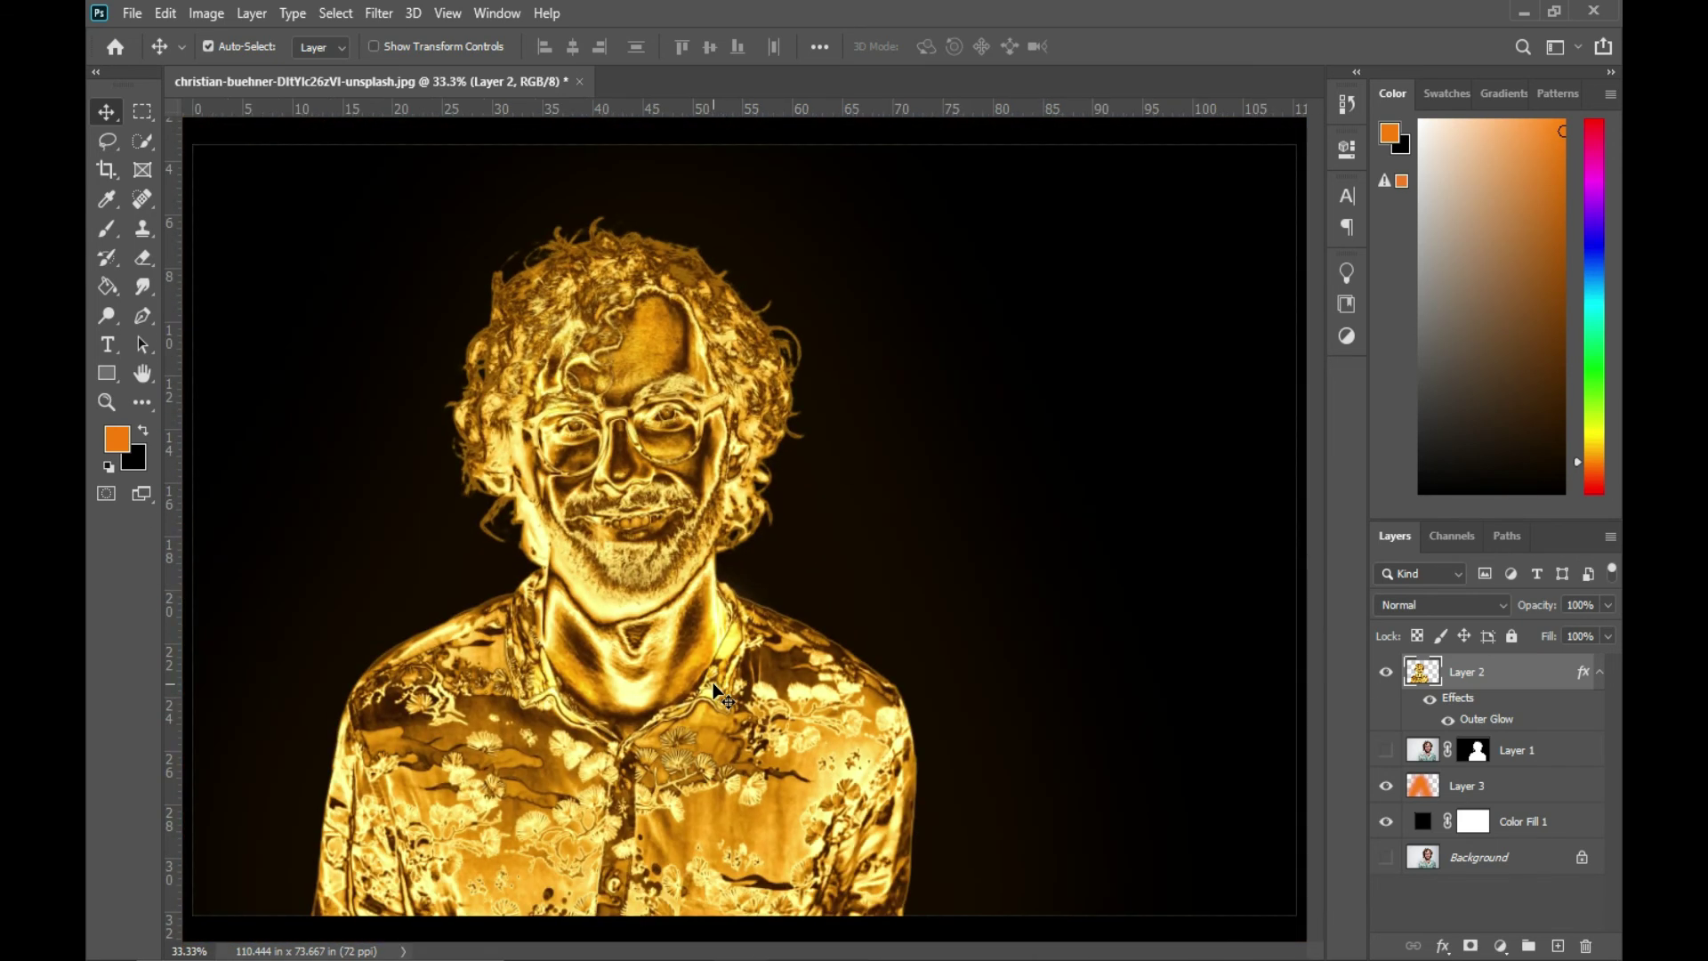